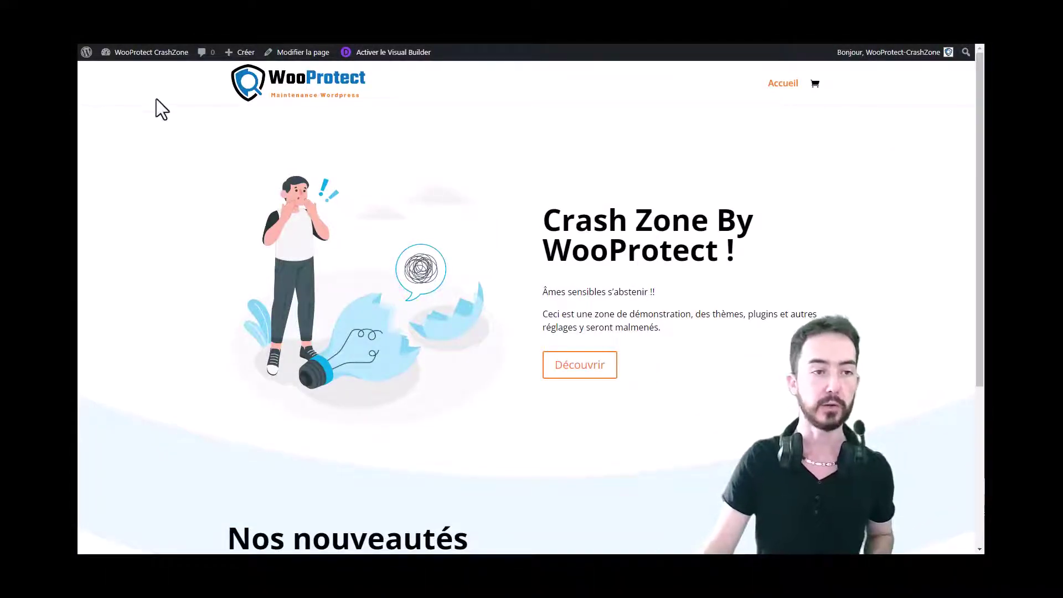
Open the site's WordPress dashboard and start adding a new product from the WooCommerce product list
click(275, 46)
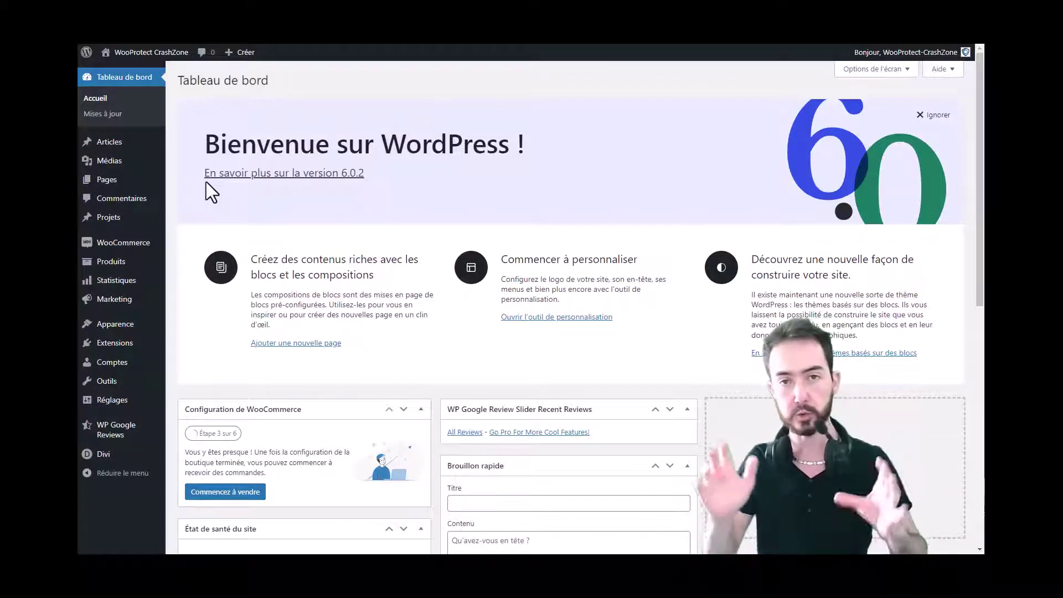
mouse_move(131, 271)
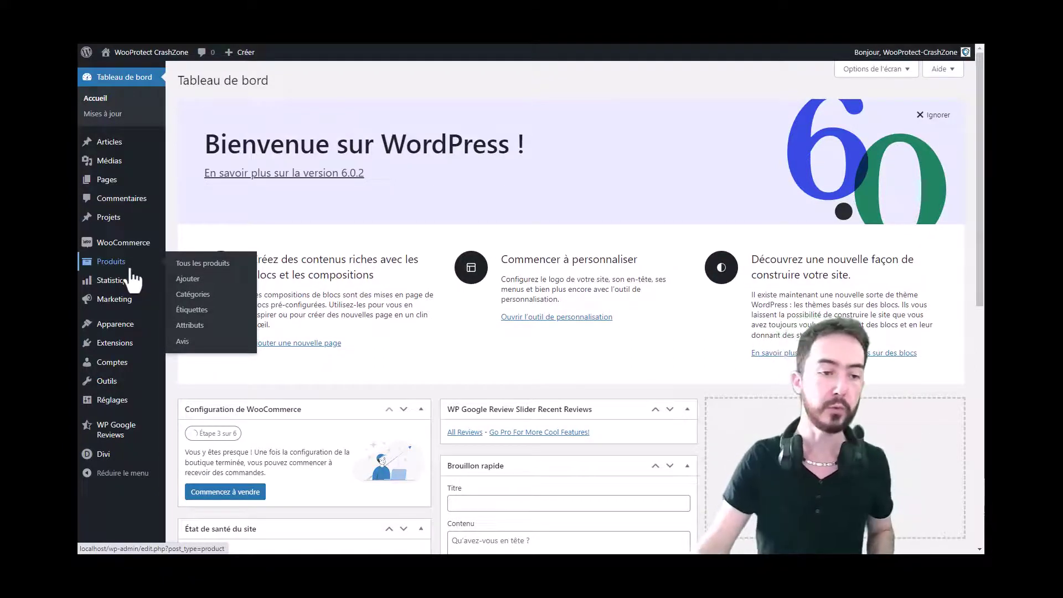
click(120, 272)
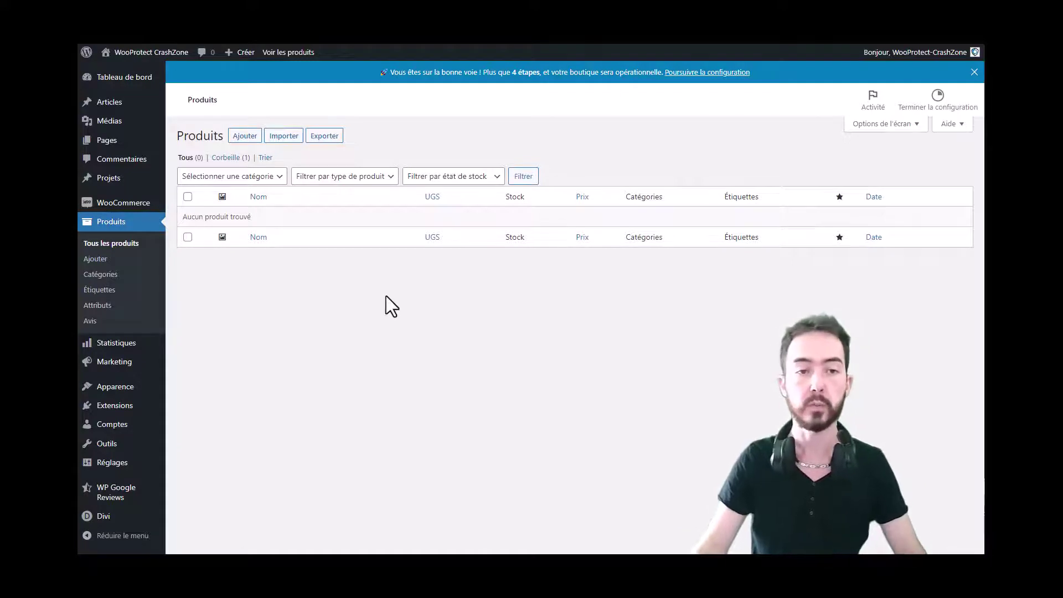
click(241, 142)
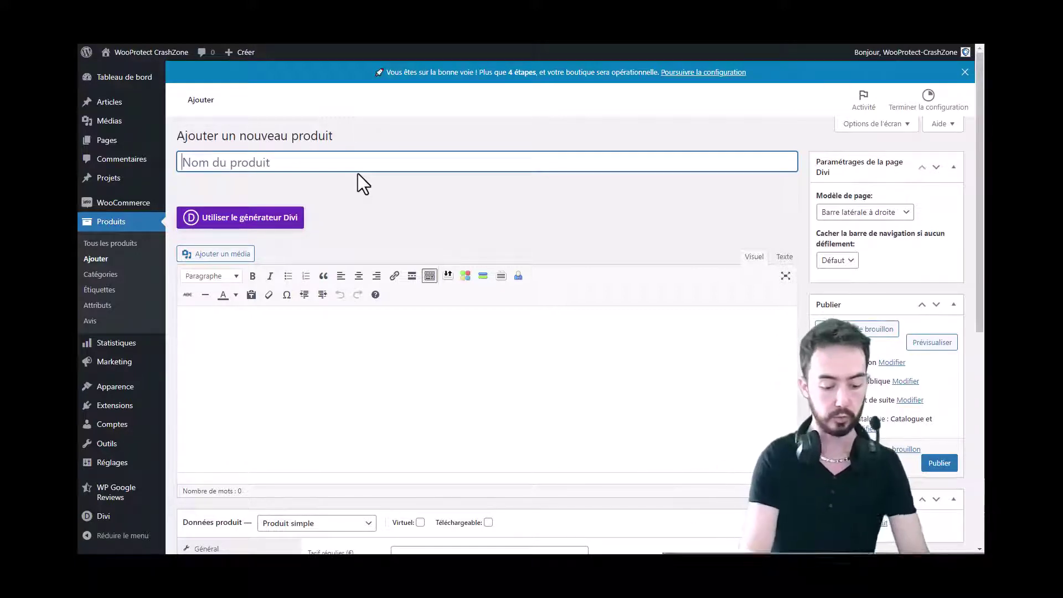
Name the new product "T-shirt Noir"
text(Ta)
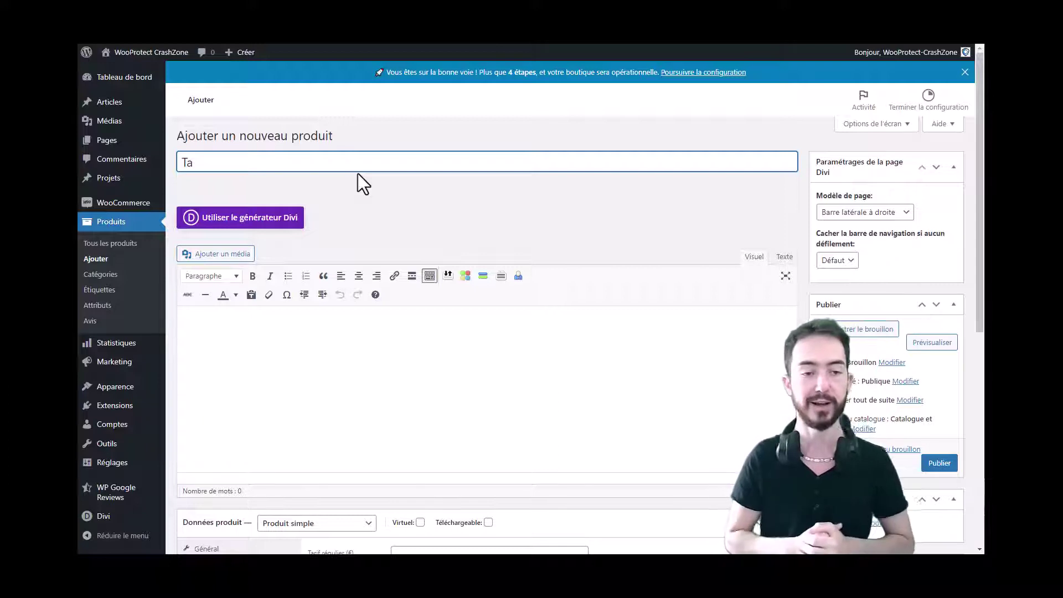
key(BackSpace)
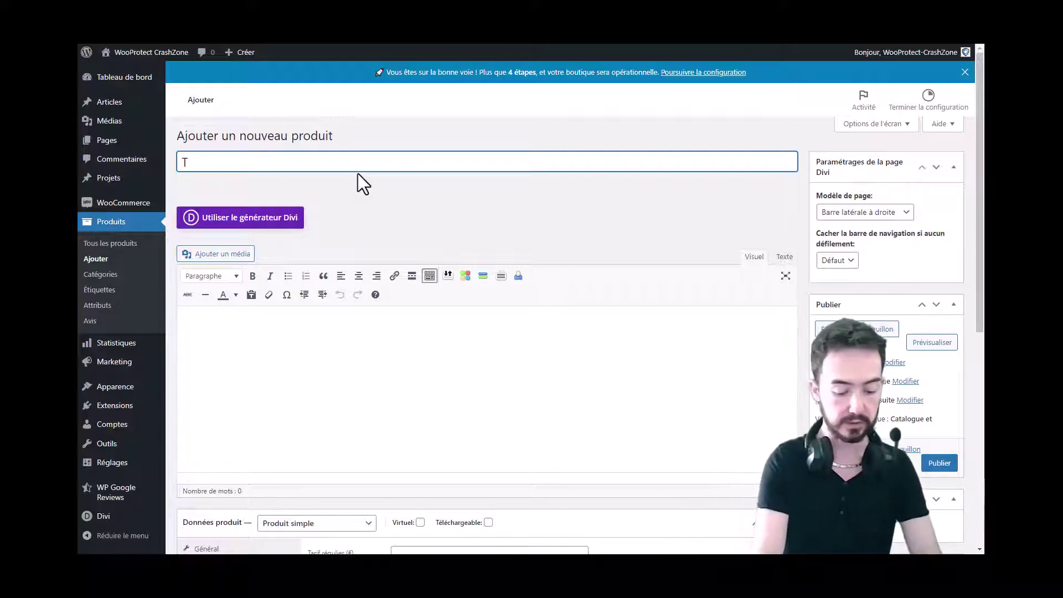
text(-shirt n)
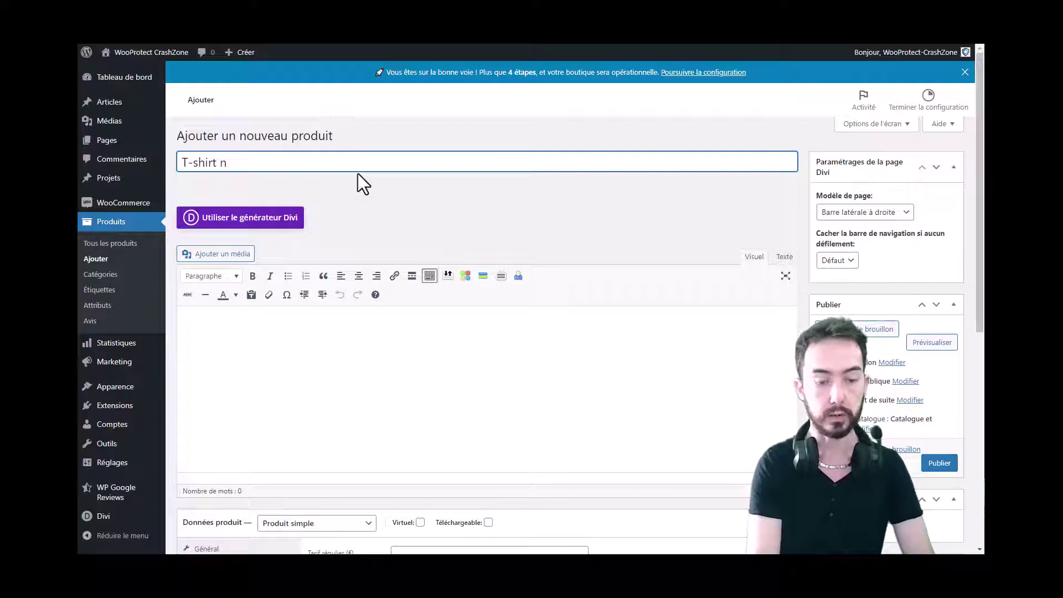
key(BackSpace)
text(Noir)
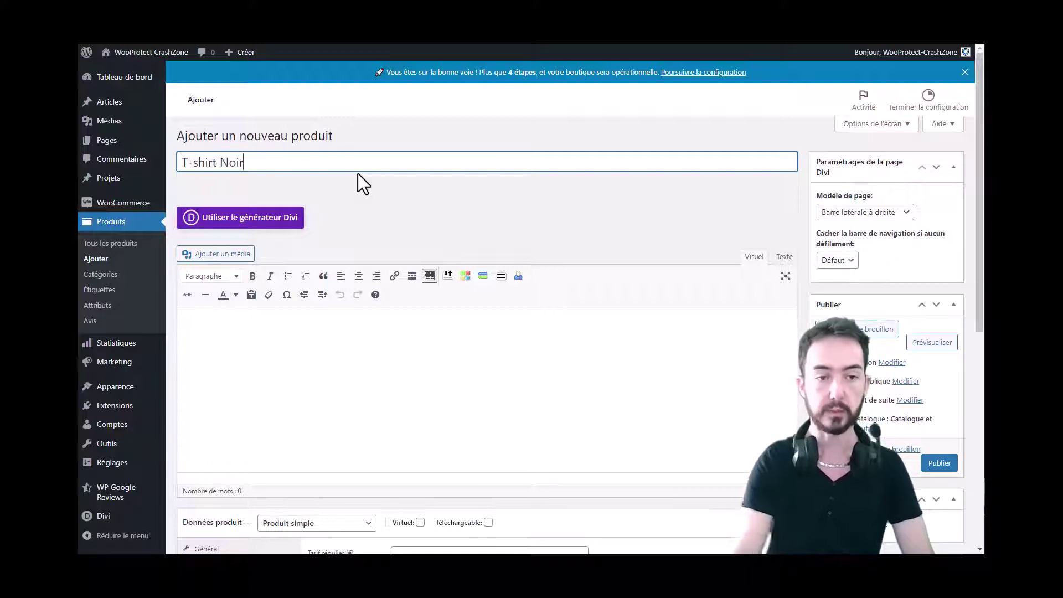
click(380, 216)
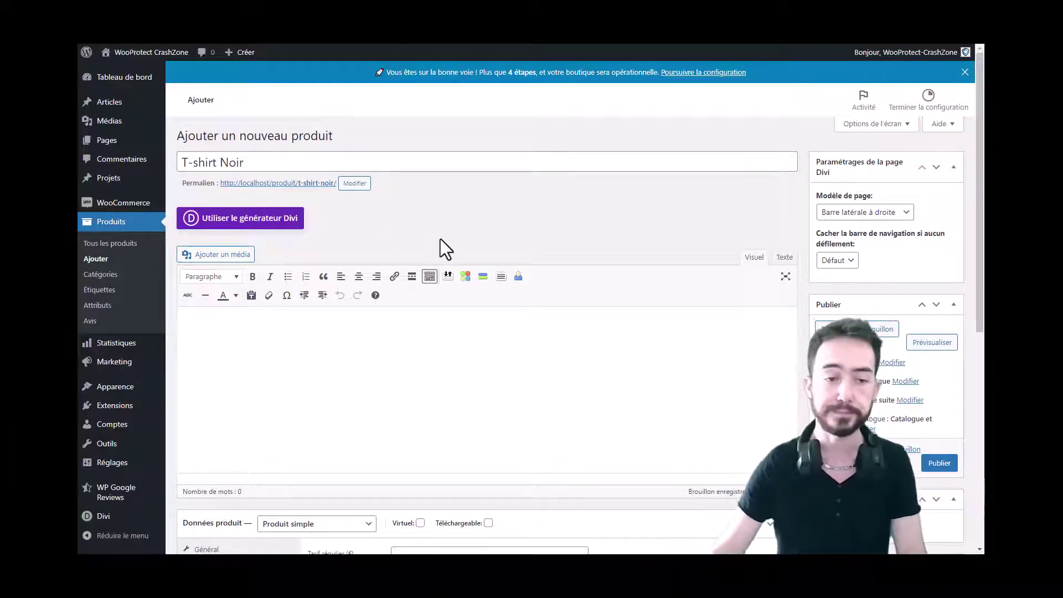
Examine the product form's main description, product data and short description areas
scroll(370, 224, down, 2)
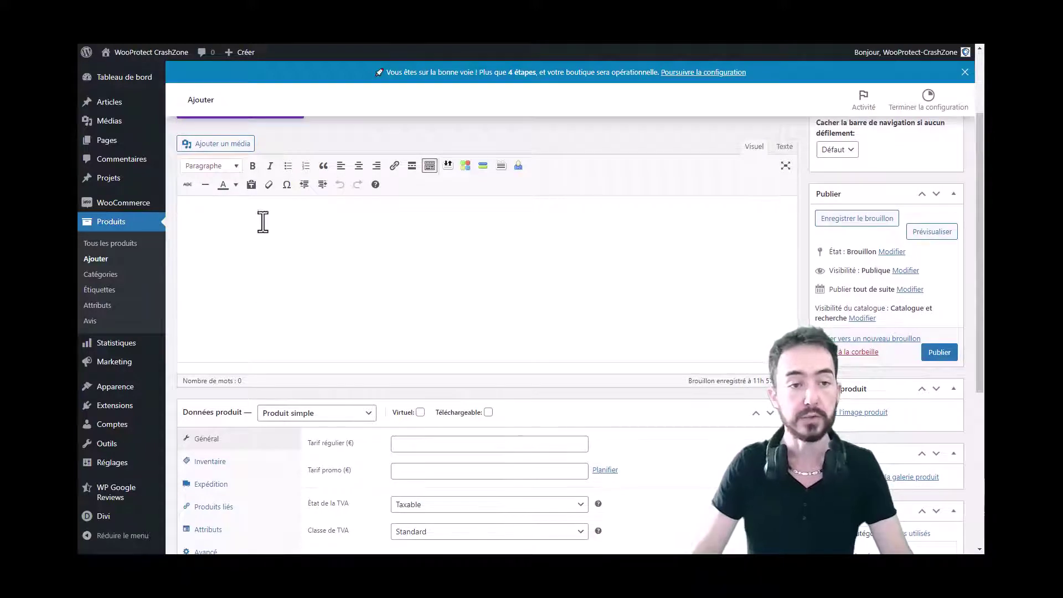
scroll(292, 250, down, 5)
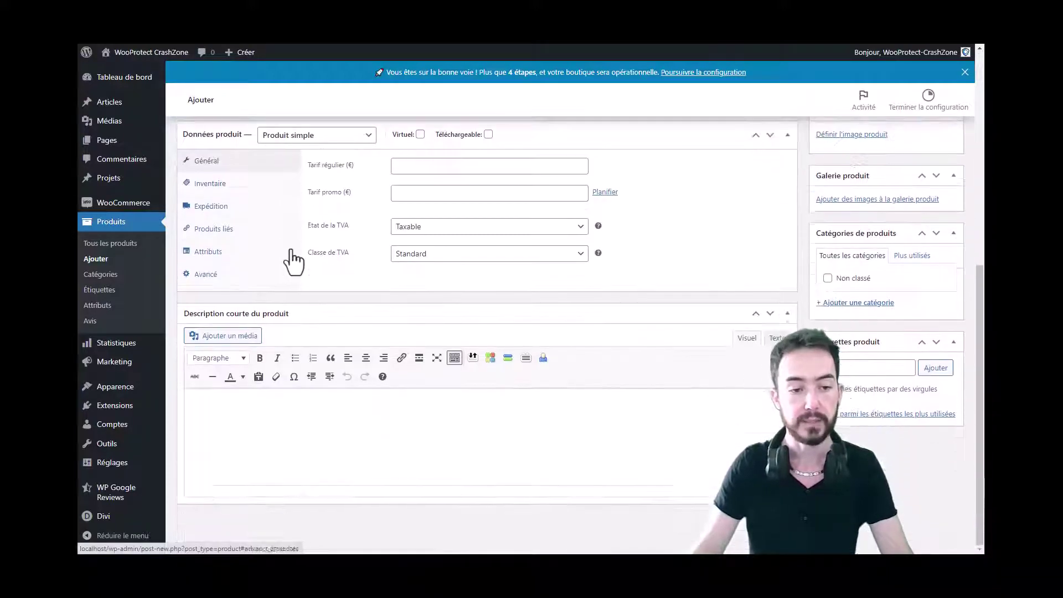
click(296, 446)
scroll(294, 445, up, 6)
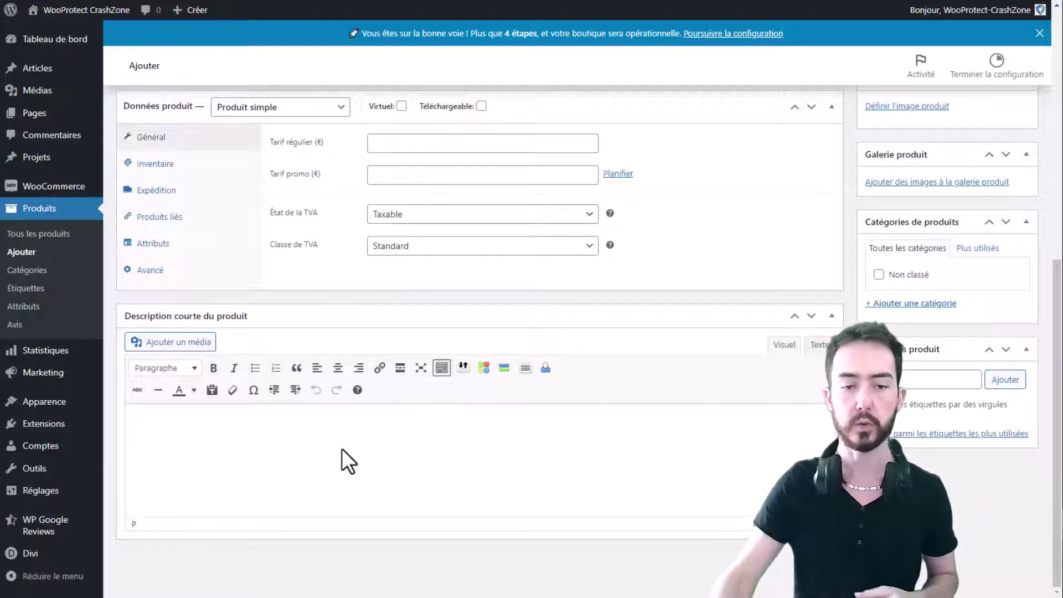
scroll(341, 449, up, 7)
scroll(341, 460, up, 1)
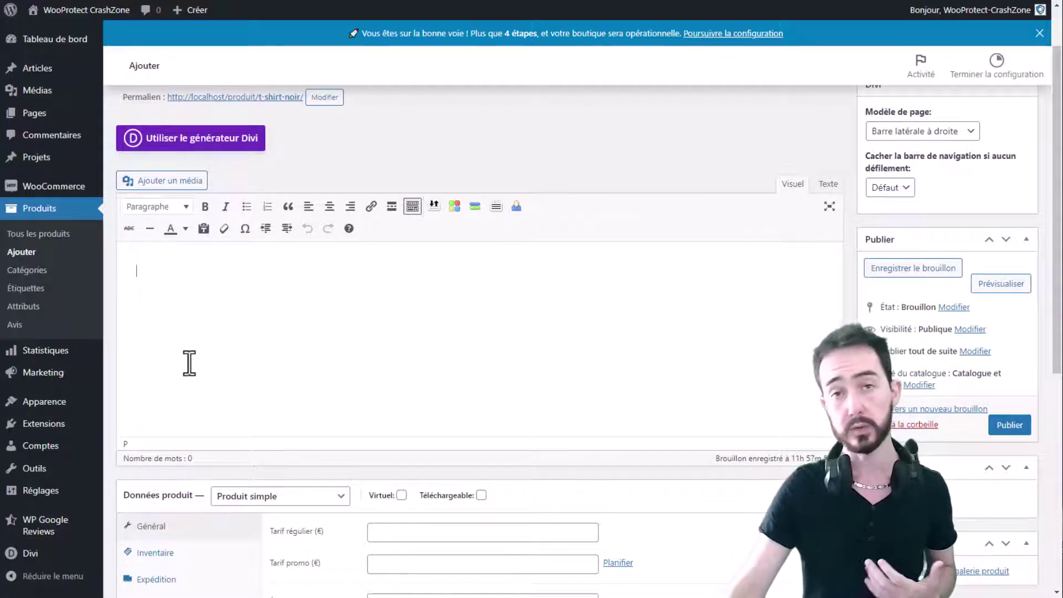
scroll(203, 349, down, 1)
scroll(213, 335, up, 1)
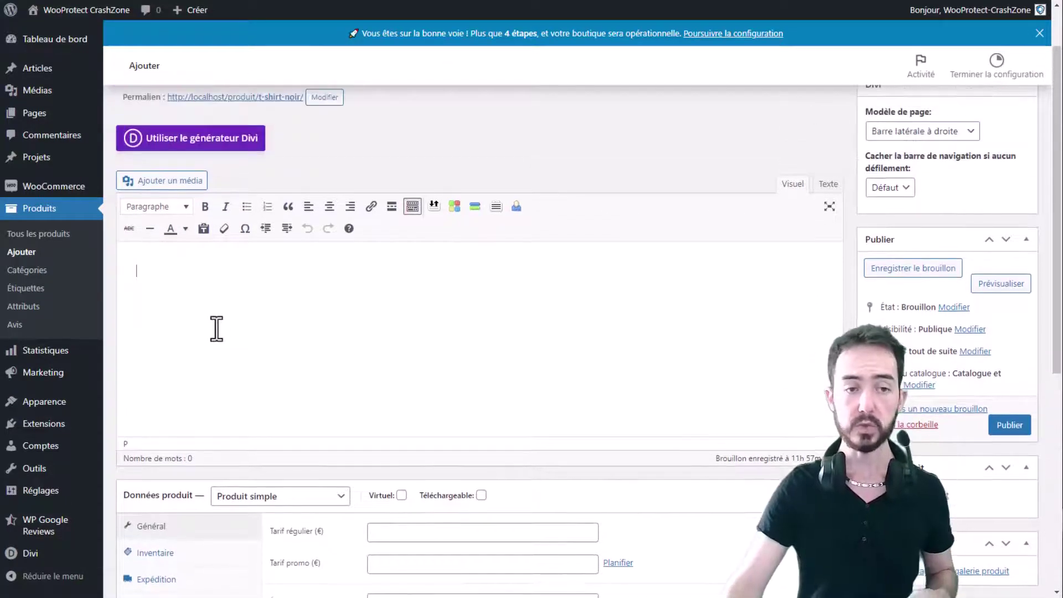
click(216, 329)
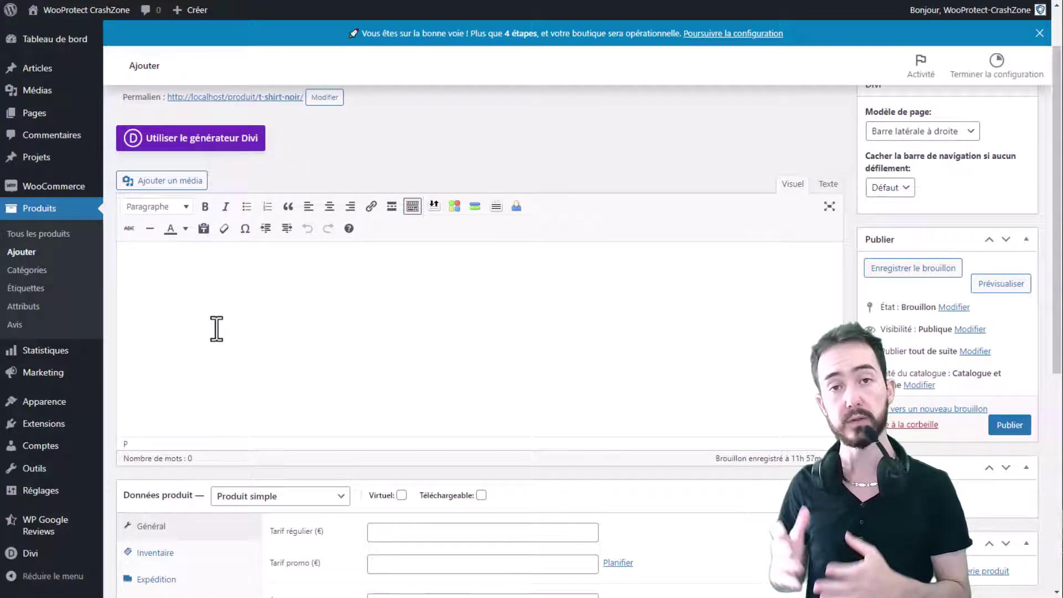
Review the available product types in the product data and choose "Produit simple"
scroll(239, 315, down, 2)
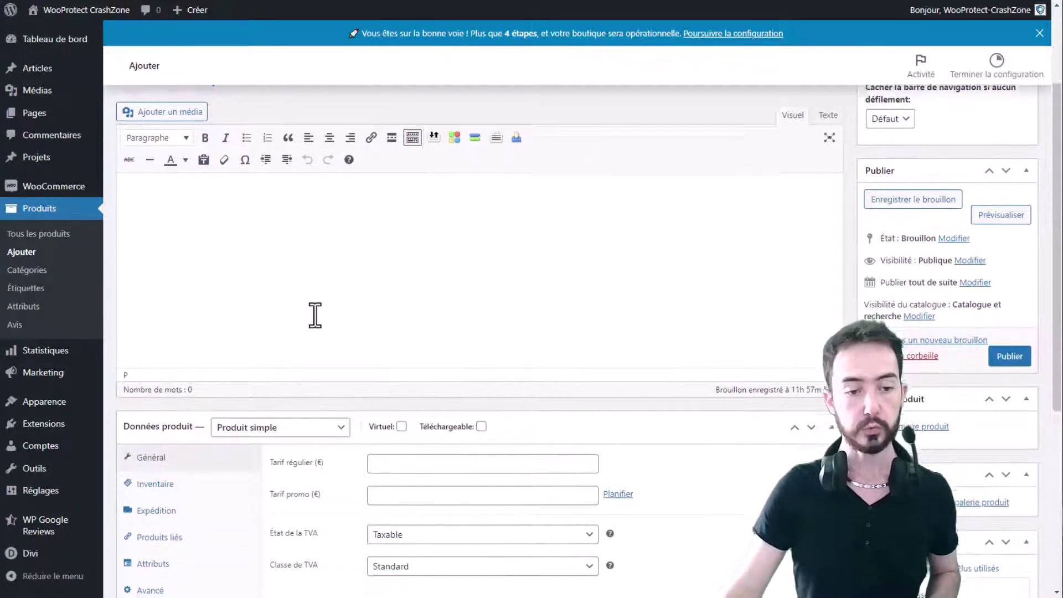
scroll(639, 371, down, 1)
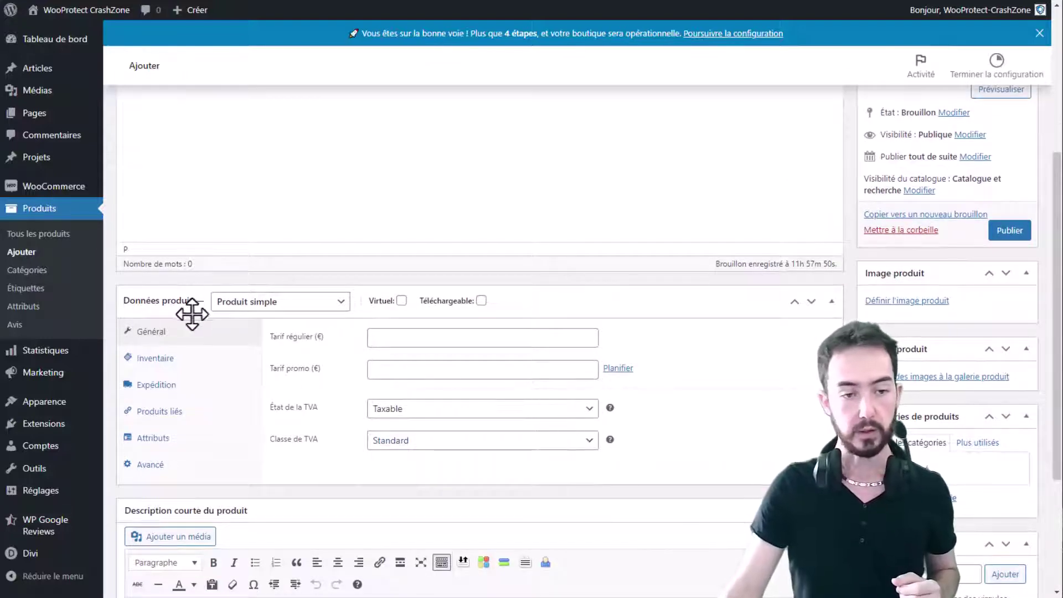
scroll(614, 363, down, 1)
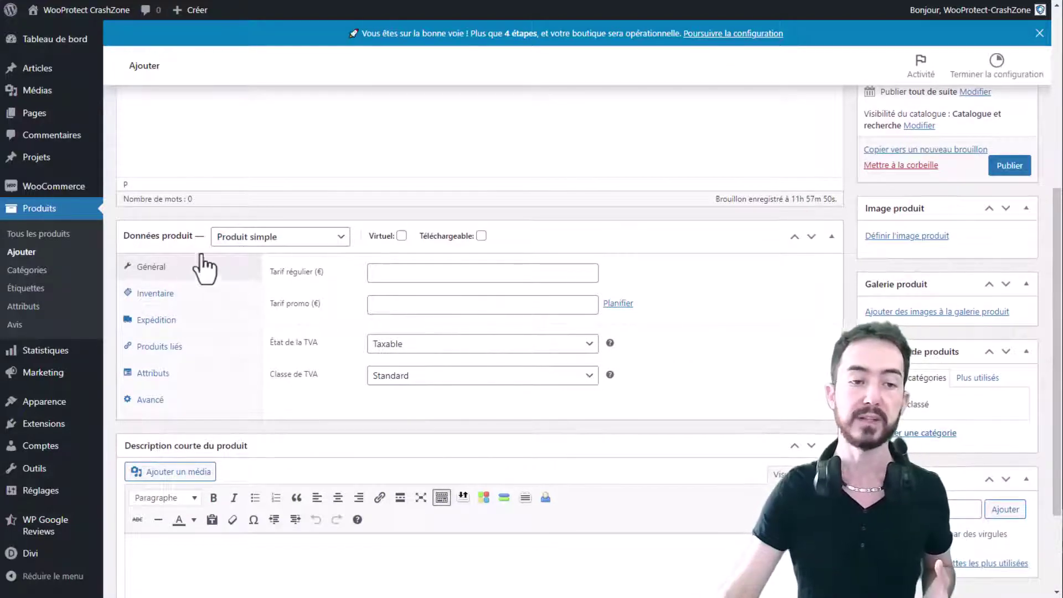
click(248, 238)
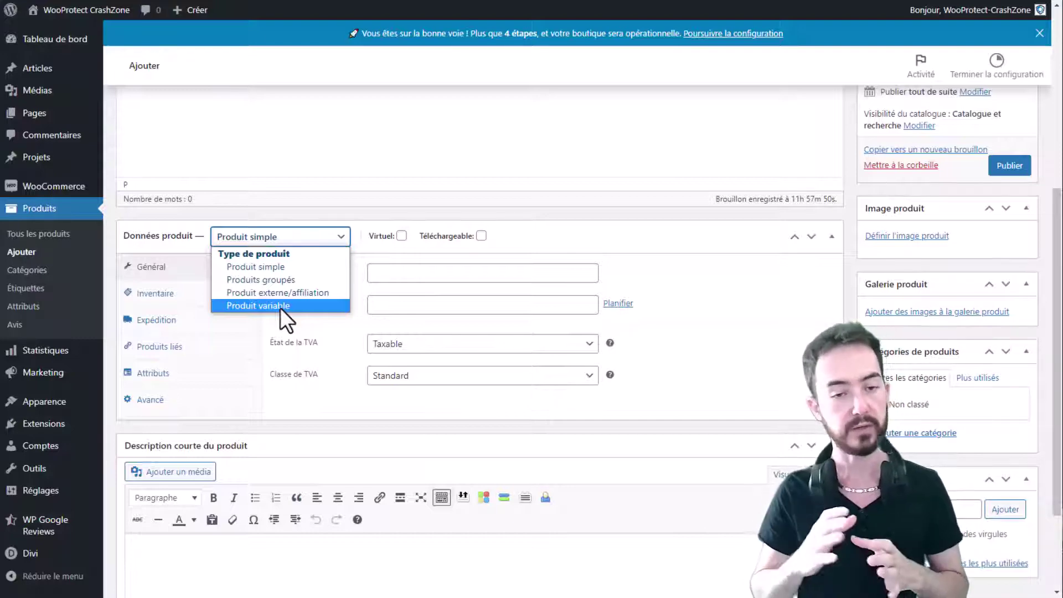
click(278, 269)
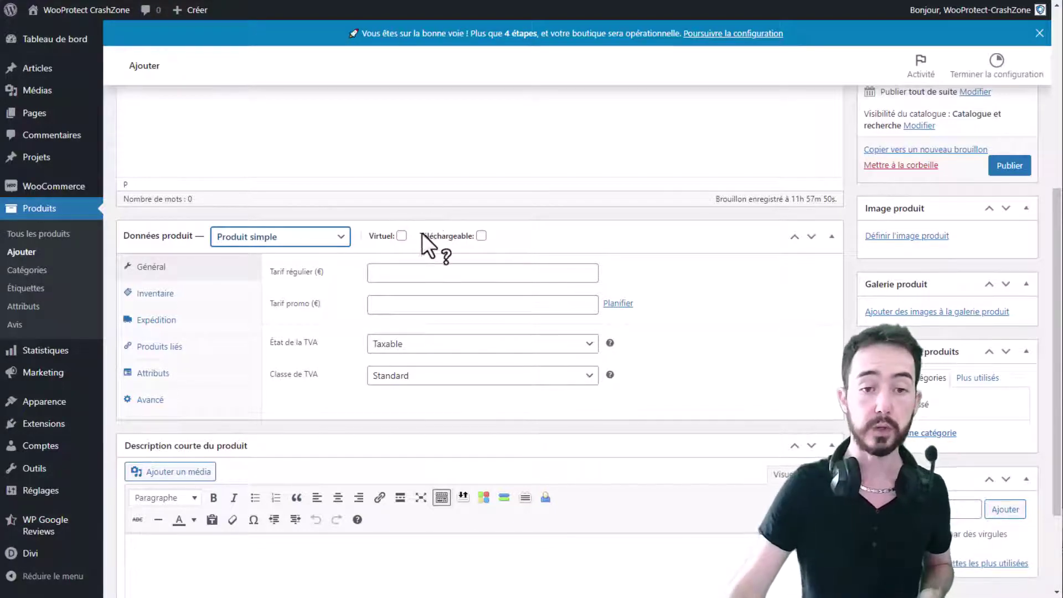
Try the "Virtuel" and "Téléchargeable" options on the product one at a time, clearing each again
mouse_move(400, 248)
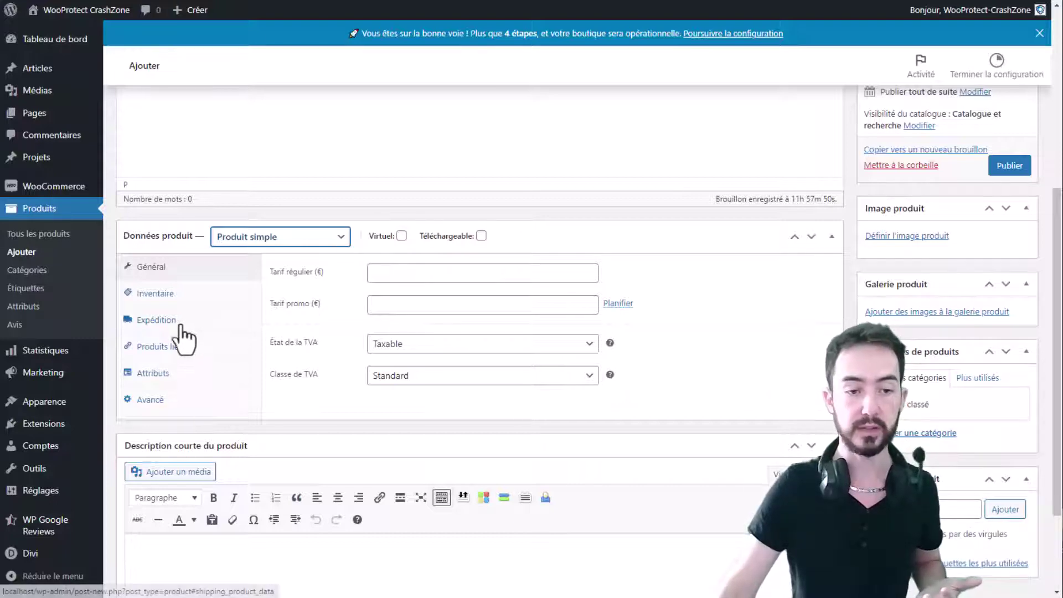
click(402, 236)
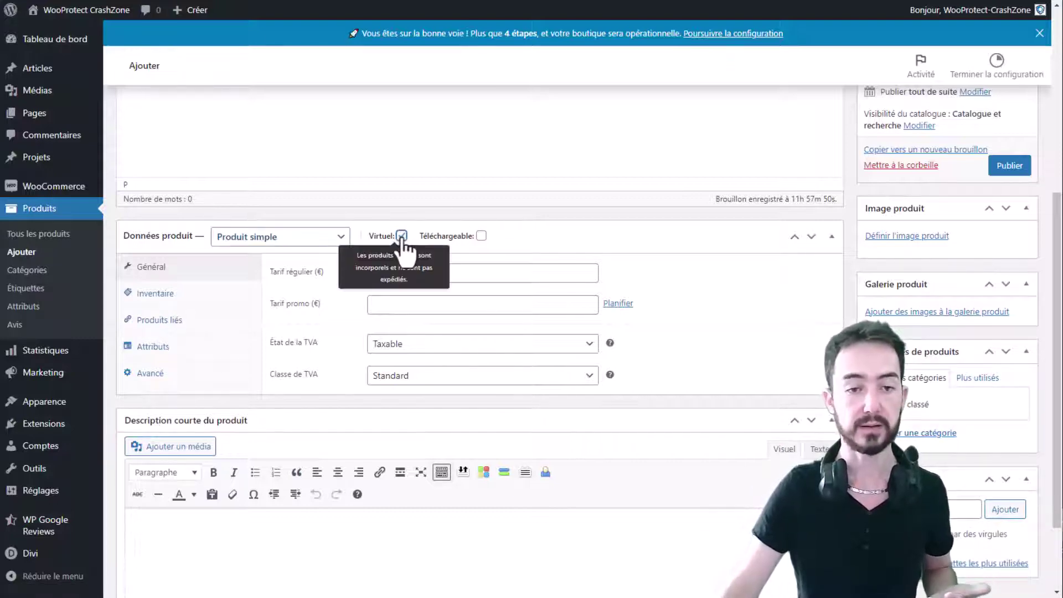
click(401, 236)
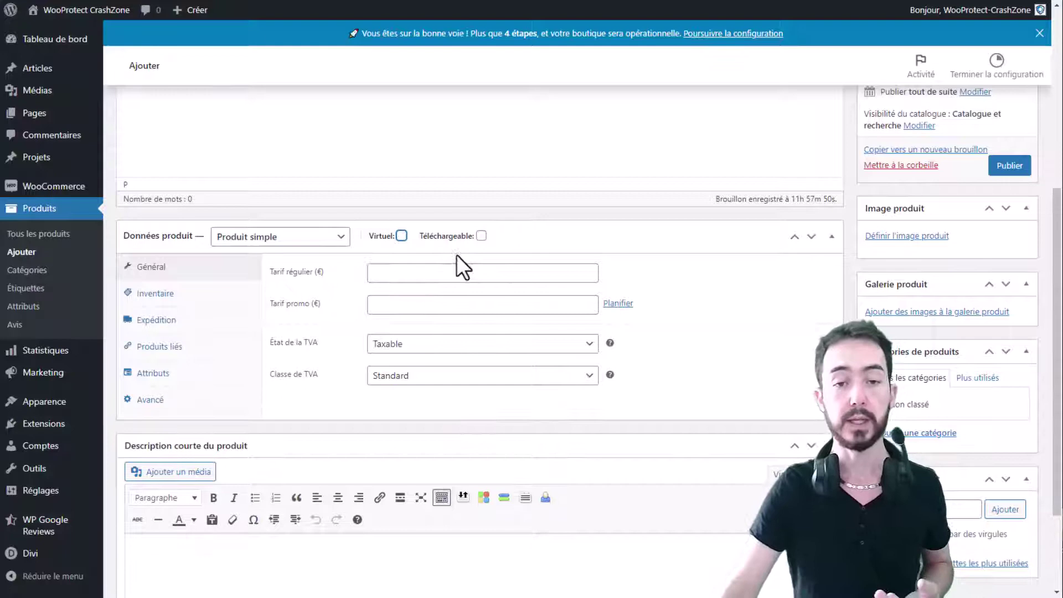
click(481, 236)
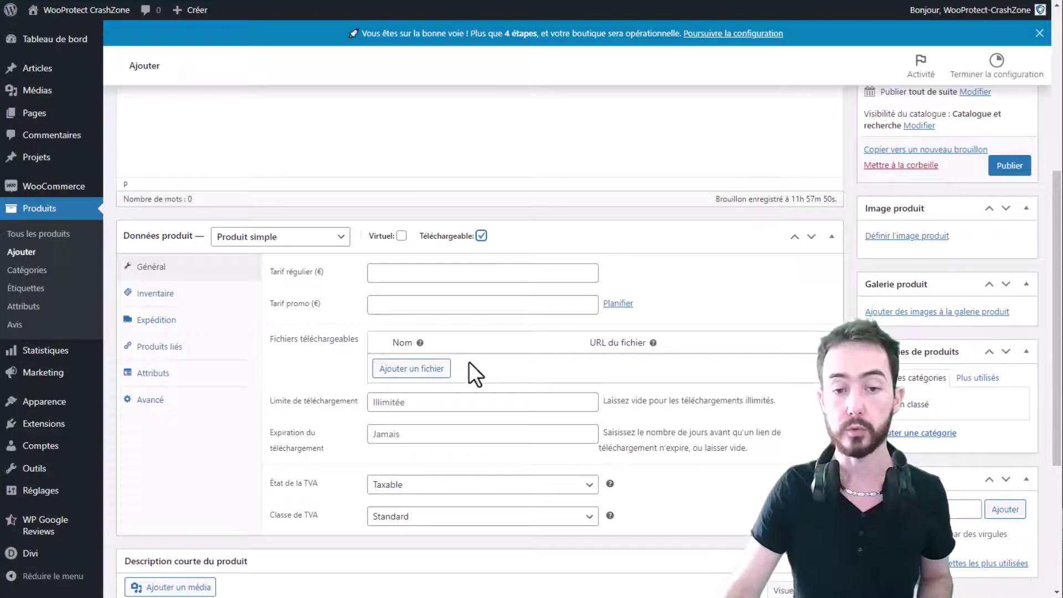
click(481, 236)
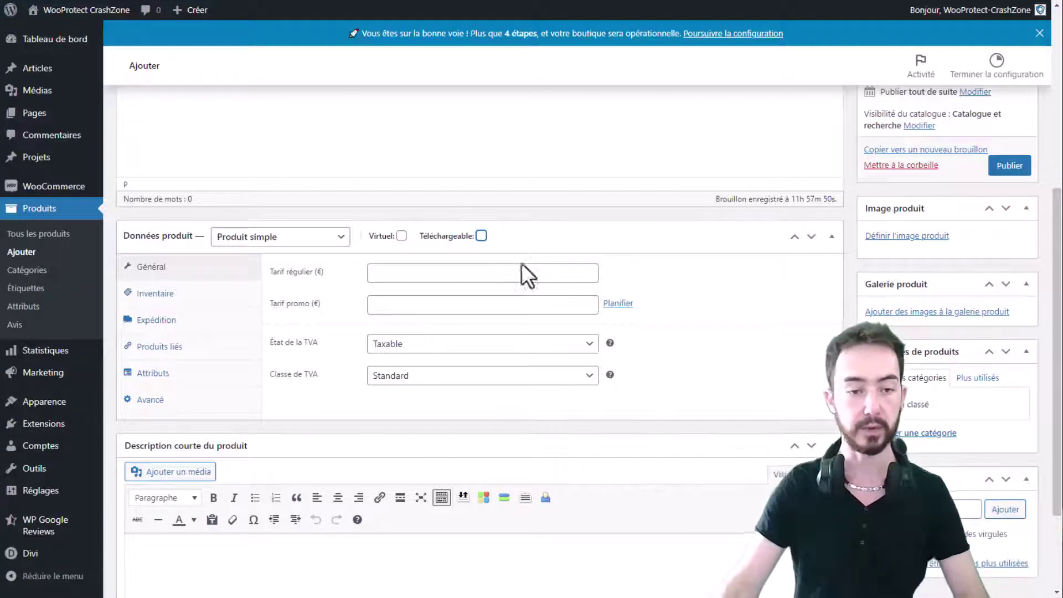
Set the product's regular price to 20 € and its promotional price to 15 €, opening the promotion date fields
click(456, 273)
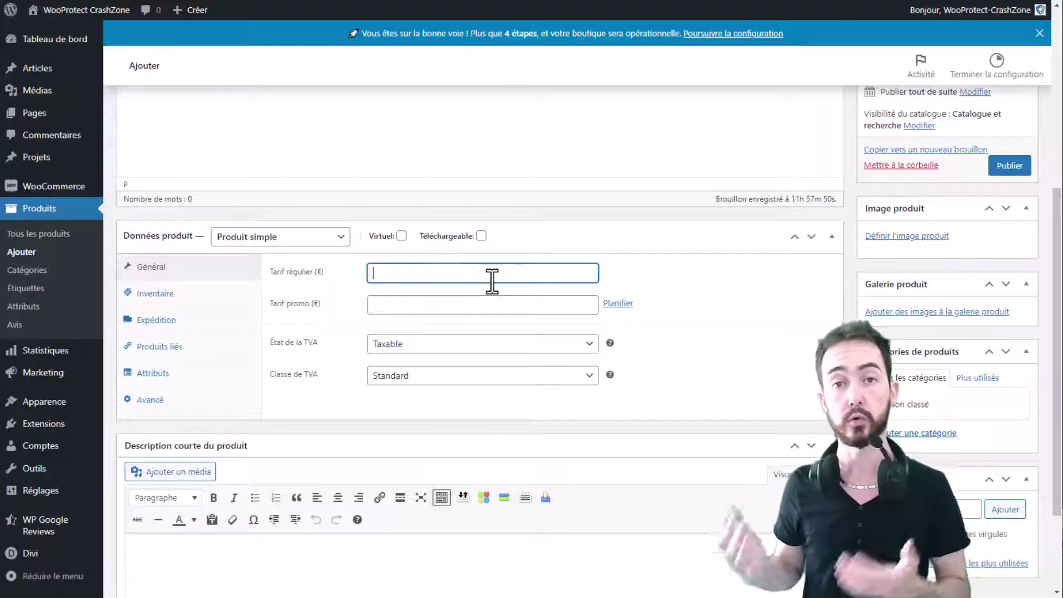
text(20)
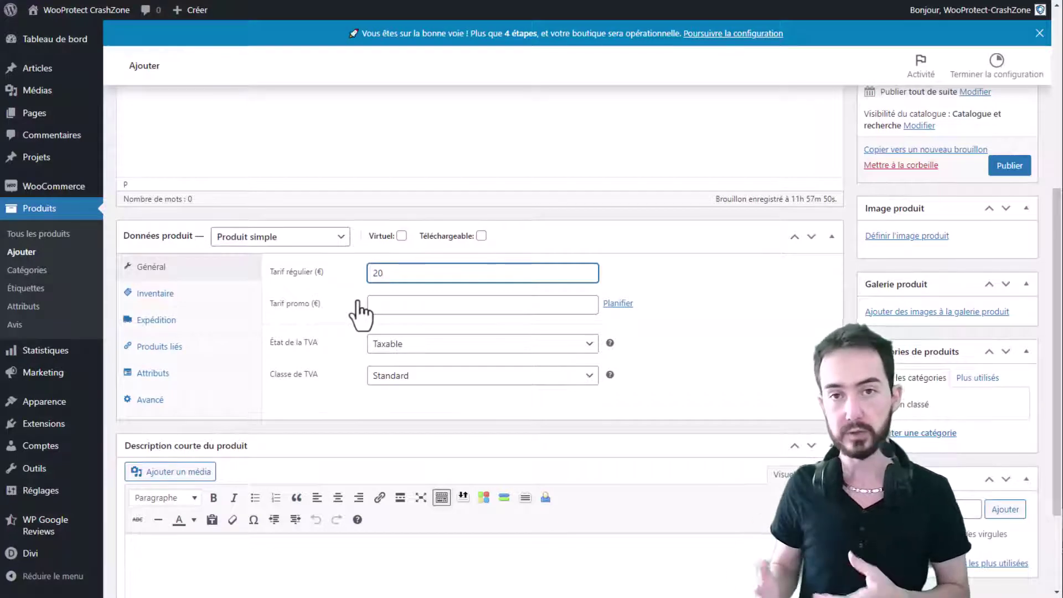
click(463, 304)
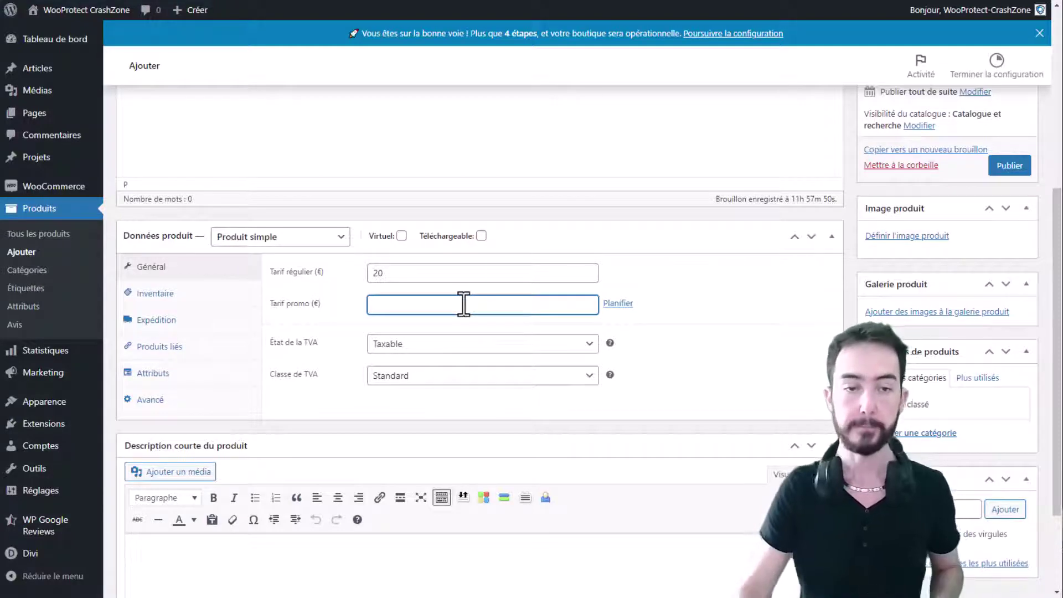
click(619, 304)
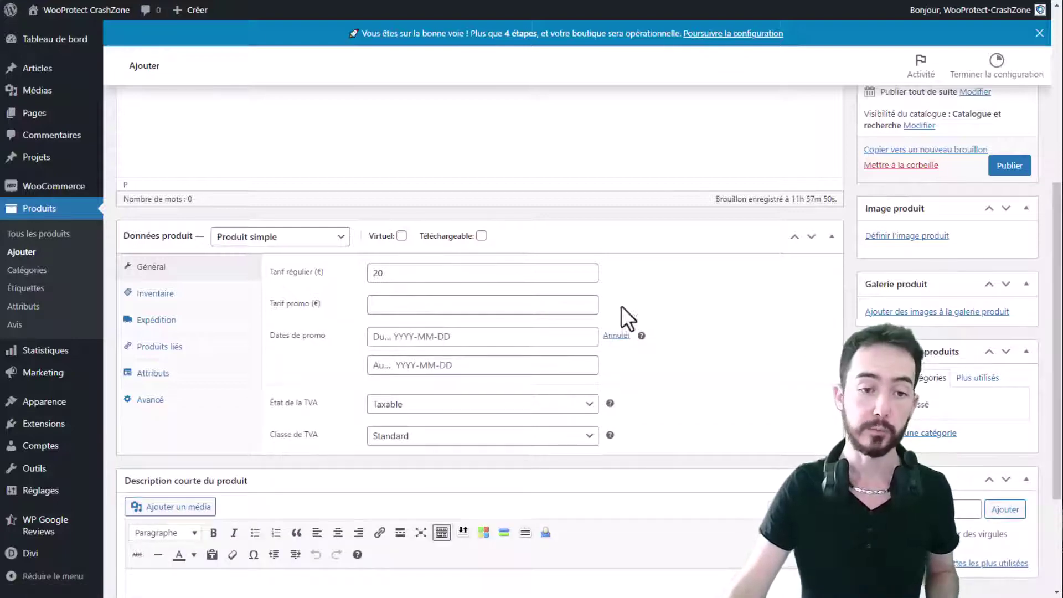
click(449, 337)
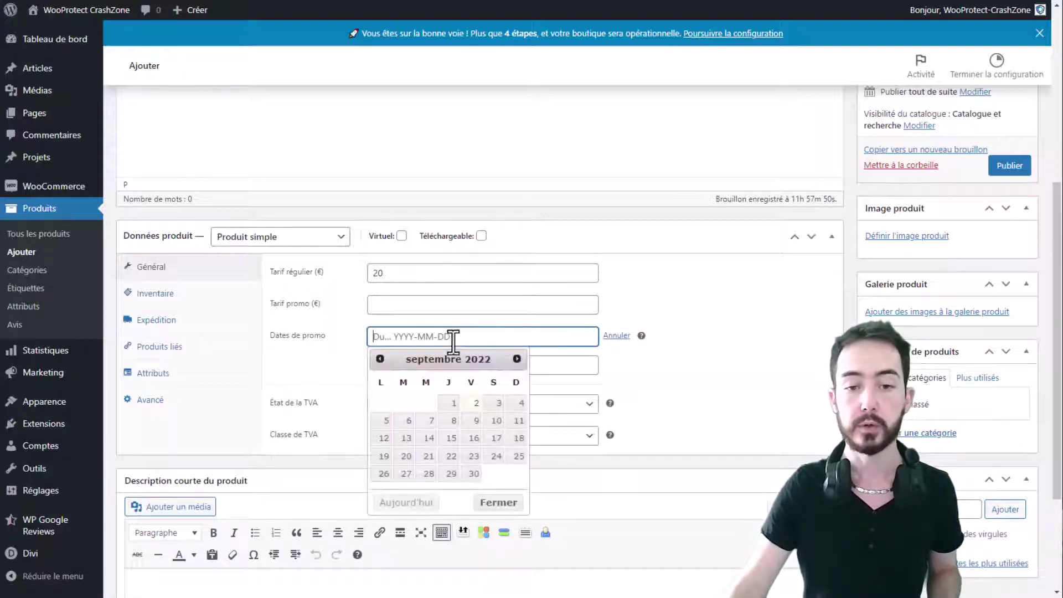
click(581, 366)
click(480, 309)
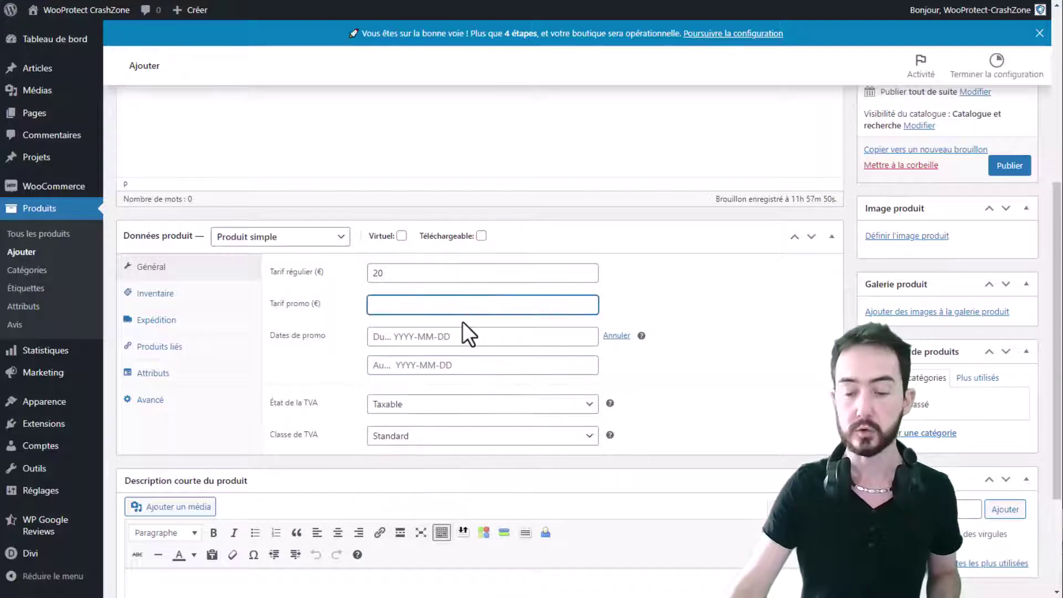
text(15)
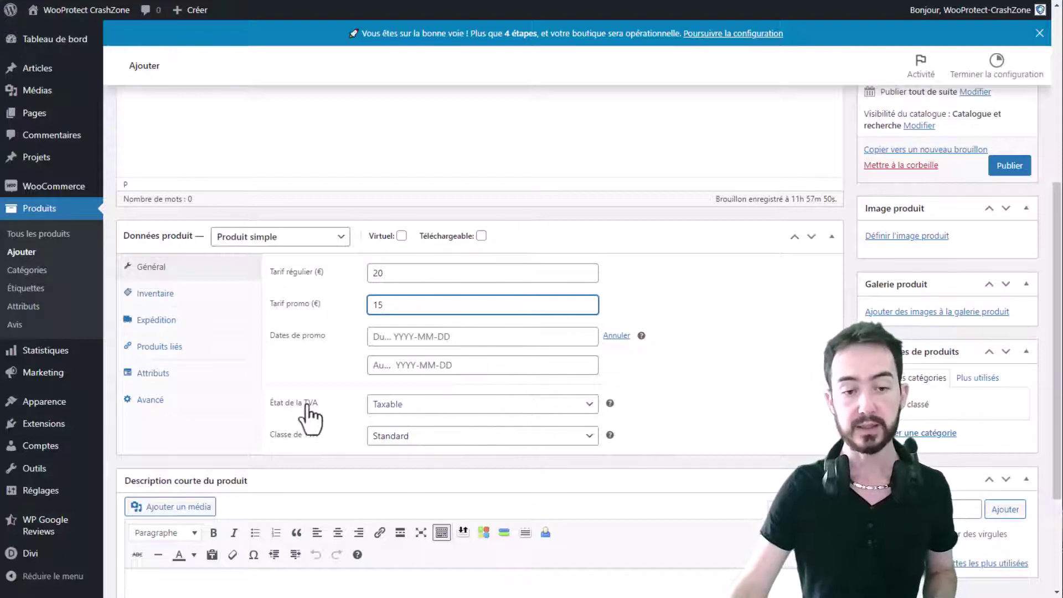
Keep the VAT status at "Taxable" and the VAT class at "Standard", and cancel the promotion's date scheduling
click(396, 416)
click(394, 415)
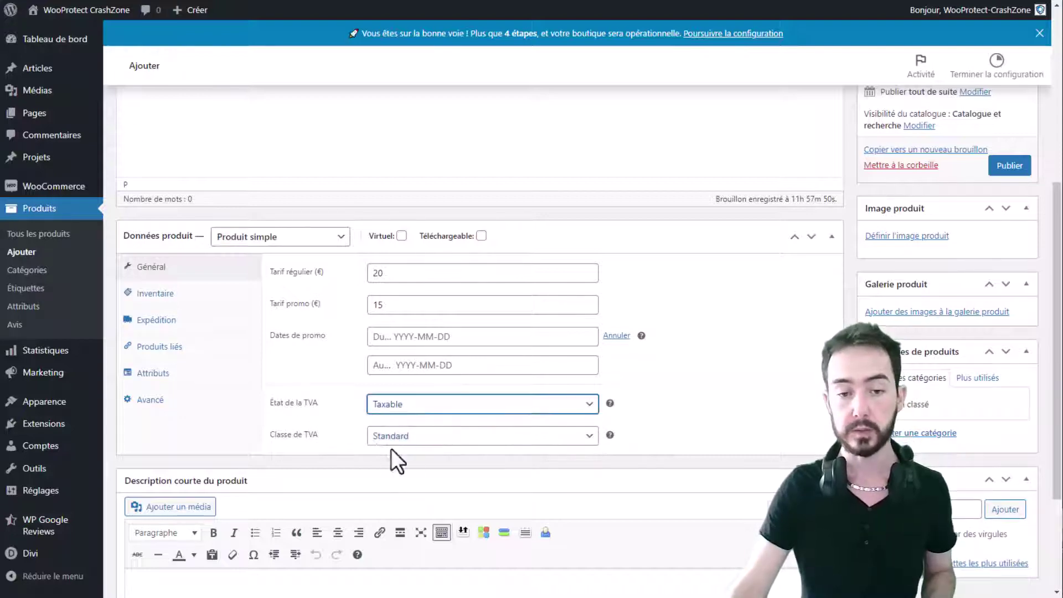
click(391, 440)
click(392, 453)
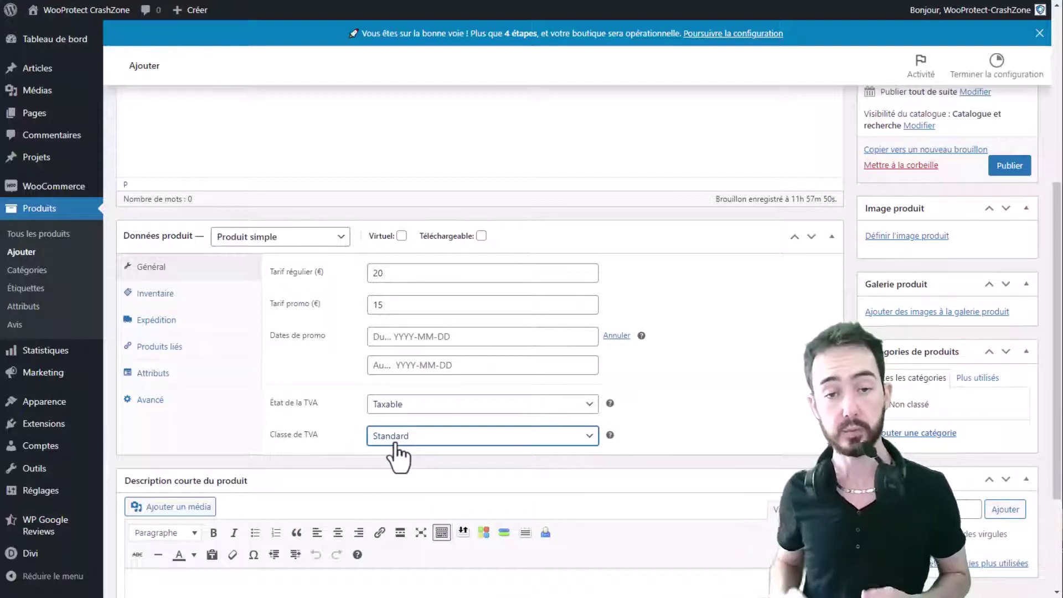
click(629, 336)
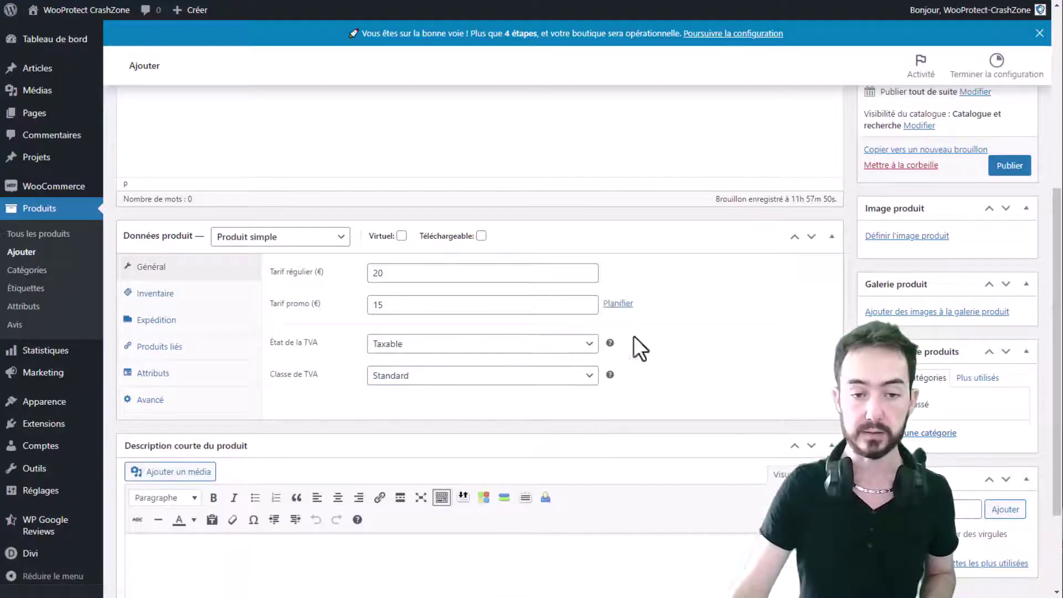
Remove the promotional price from the product's general pricing
double_click(454, 305)
key(BackSpace)
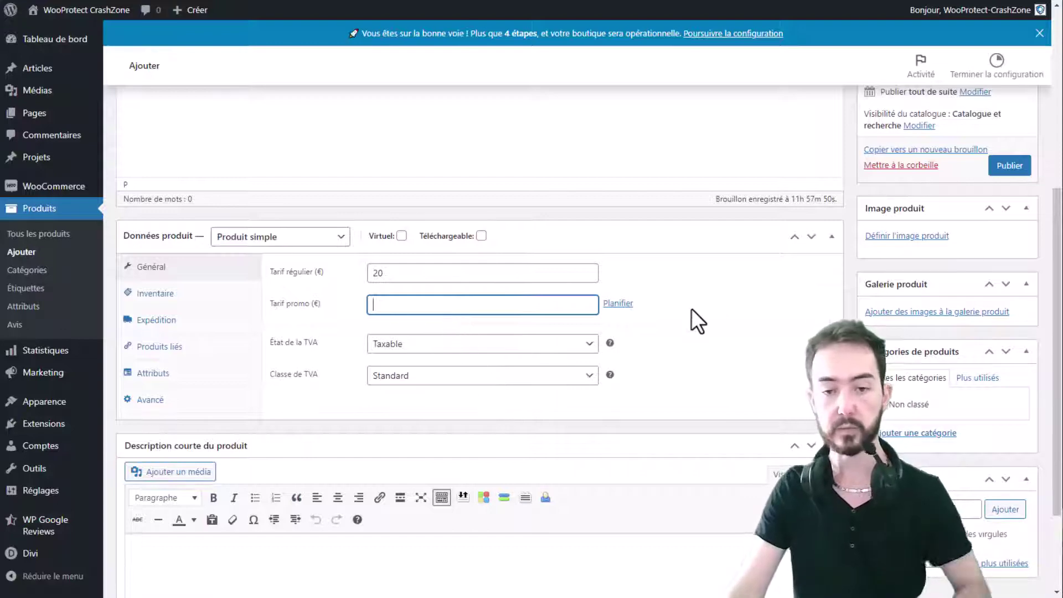
click(692, 310)
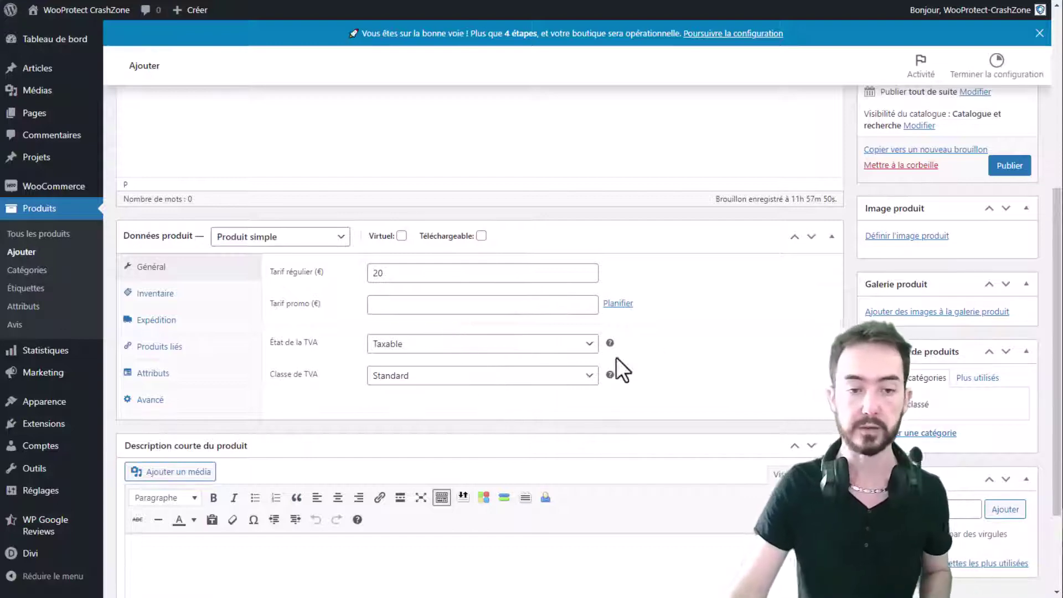
Set the product's UGS to "t-shirt-noir" in the inventory data
click(161, 294)
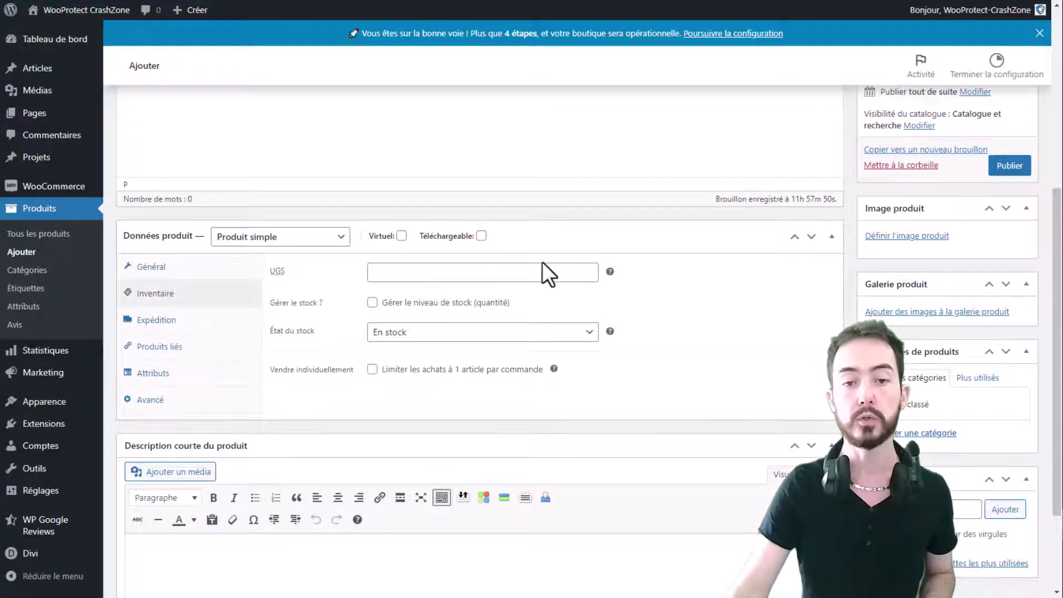
click(522, 272)
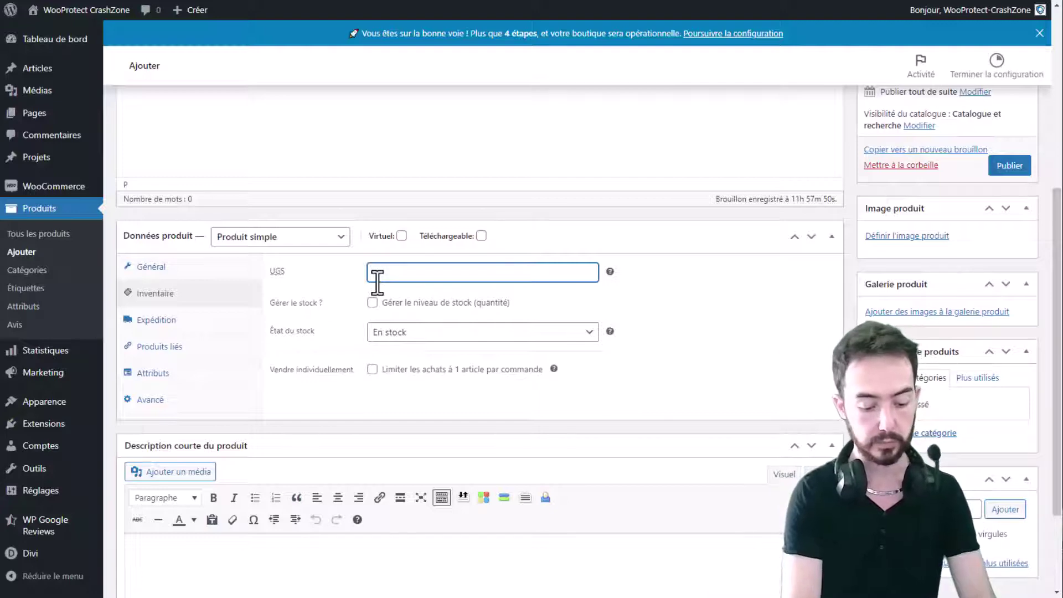
text(T-shirt)
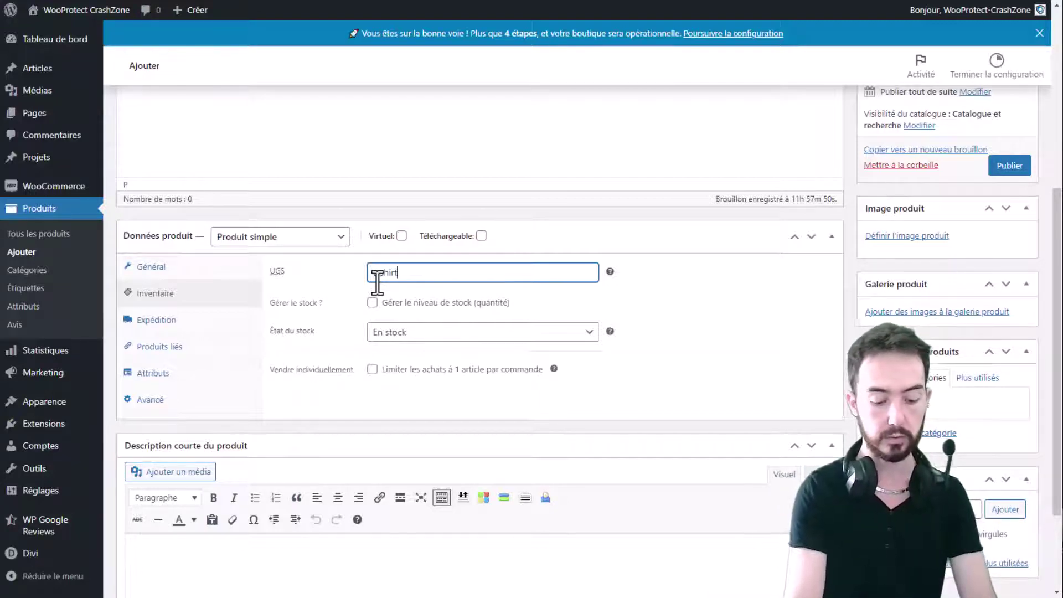
text(-noir)
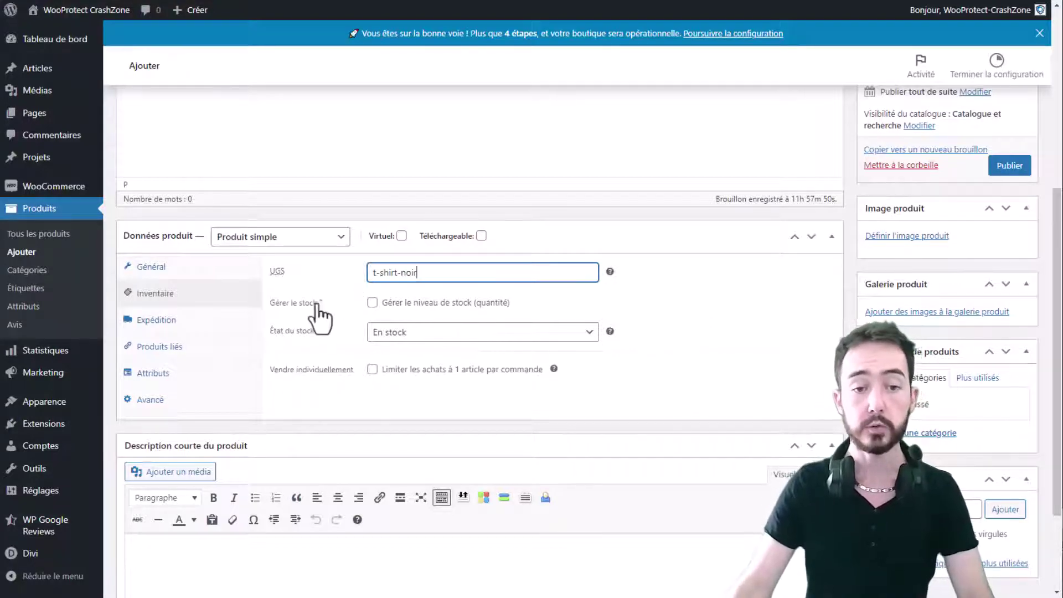
Enable stock level management for the product and set the quantity in stock to 10
click(372, 302)
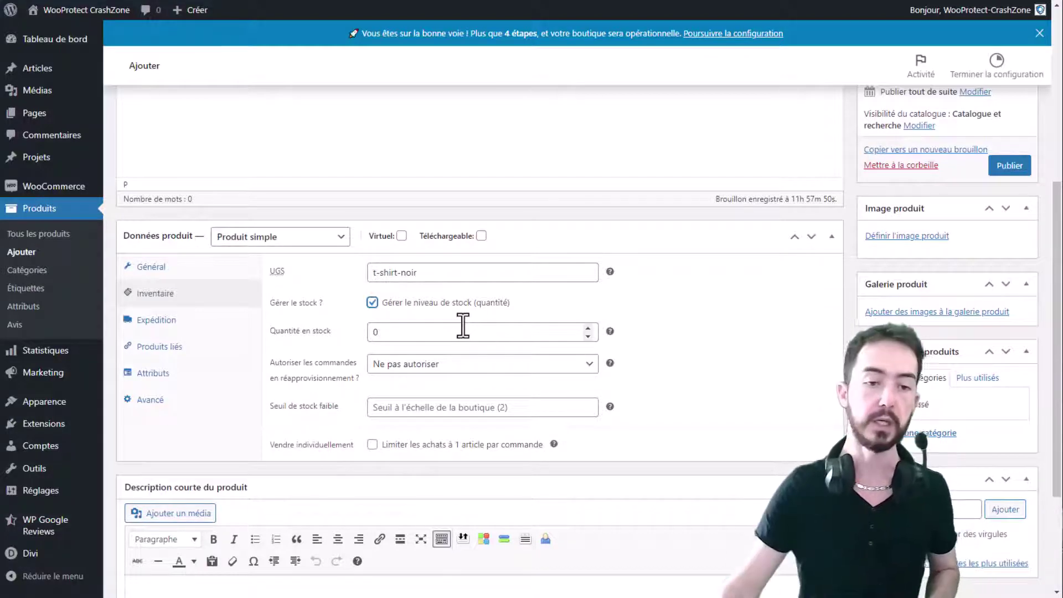
click(435, 336)
double_click(435, 336)
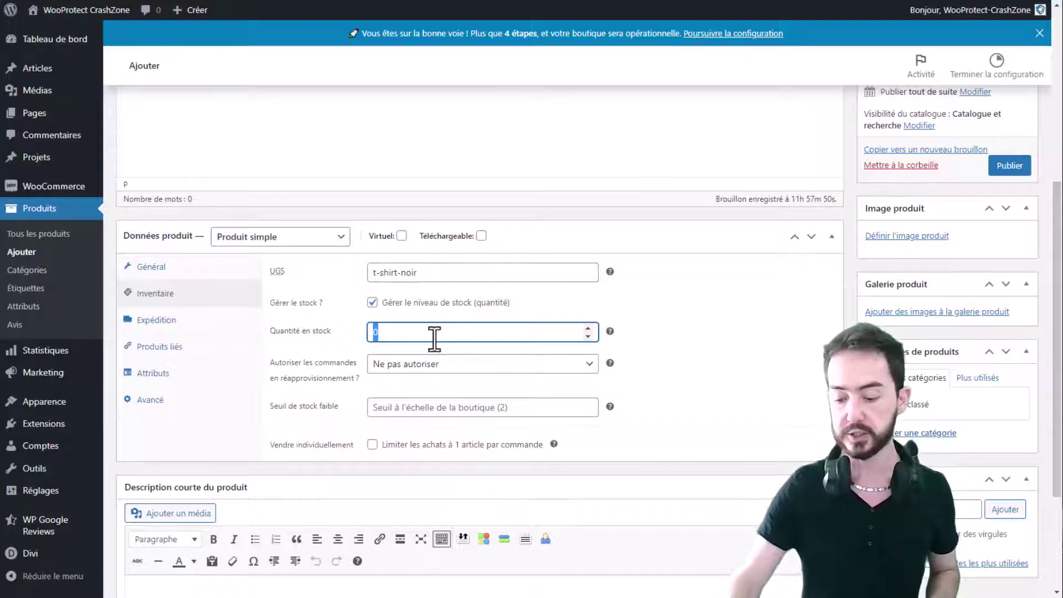
text(10)
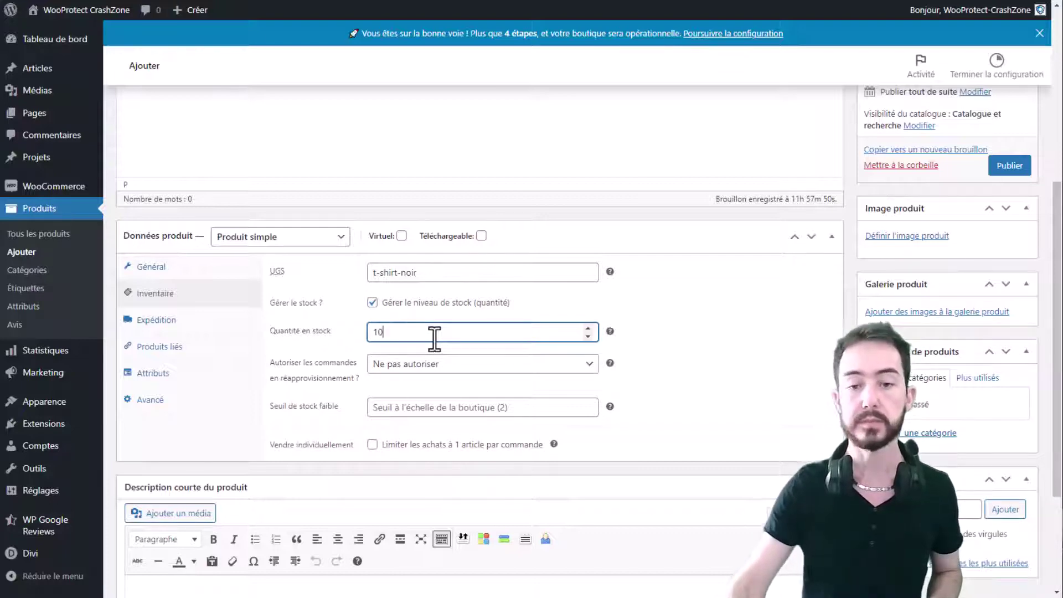
click(686, 318)
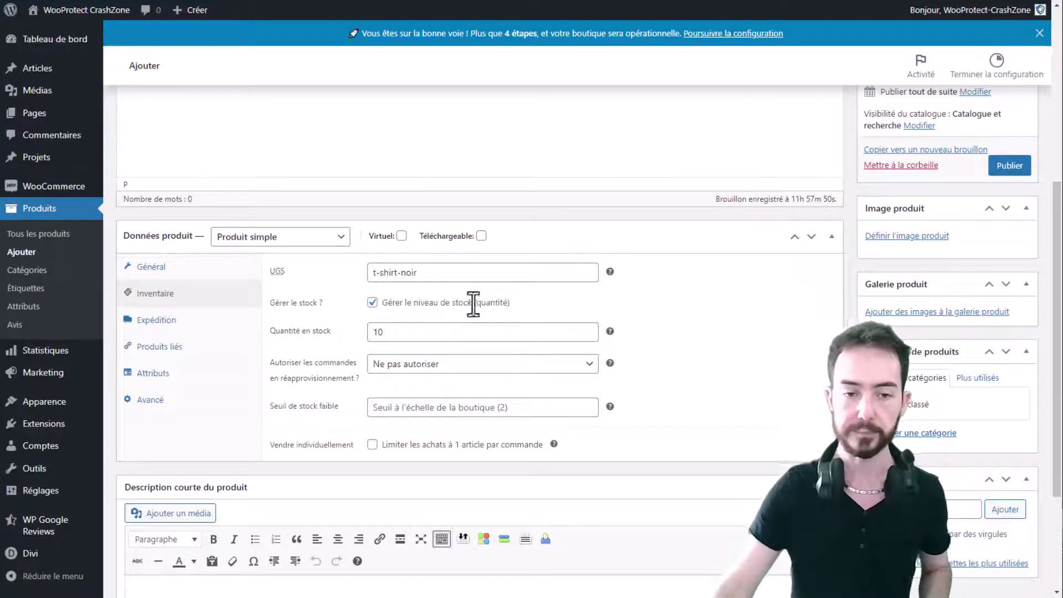
click(467, 333)
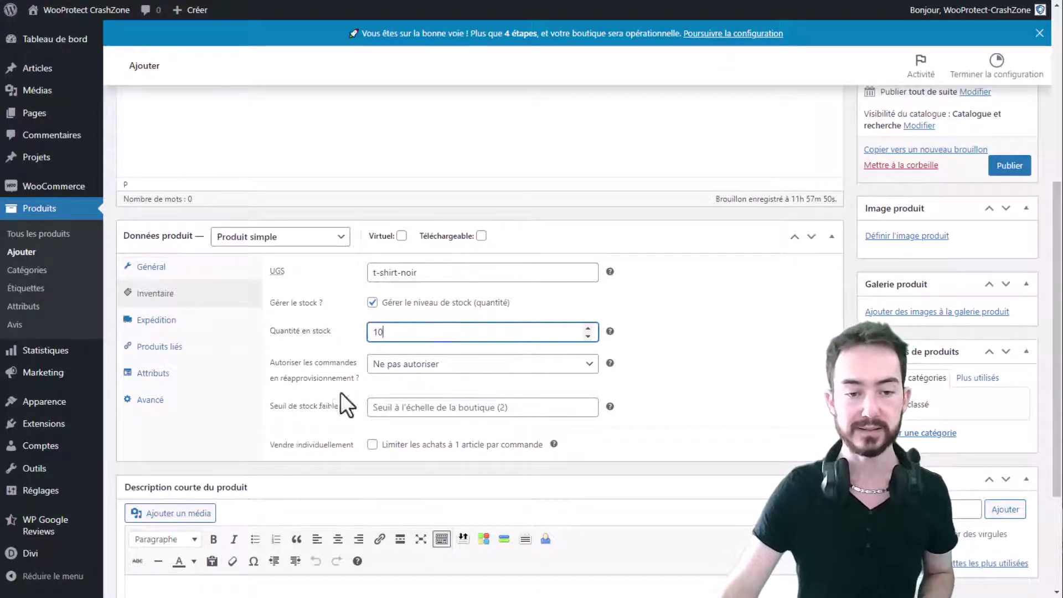
Review the choices for orders on restocking and select "Ne pas autoriser"
click(413, 369)
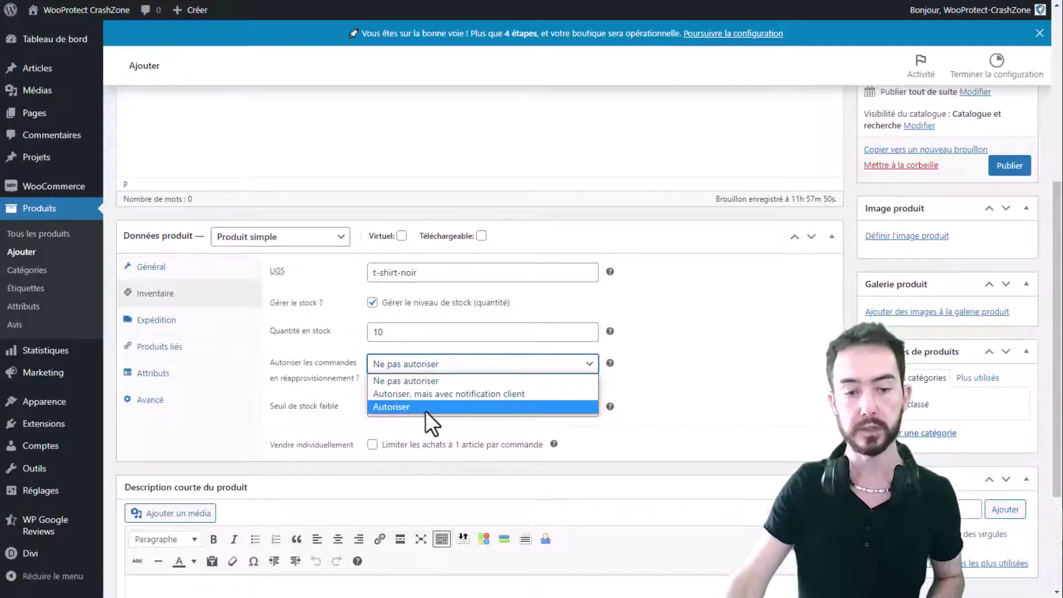
click(554, 381)
click(485, 365)
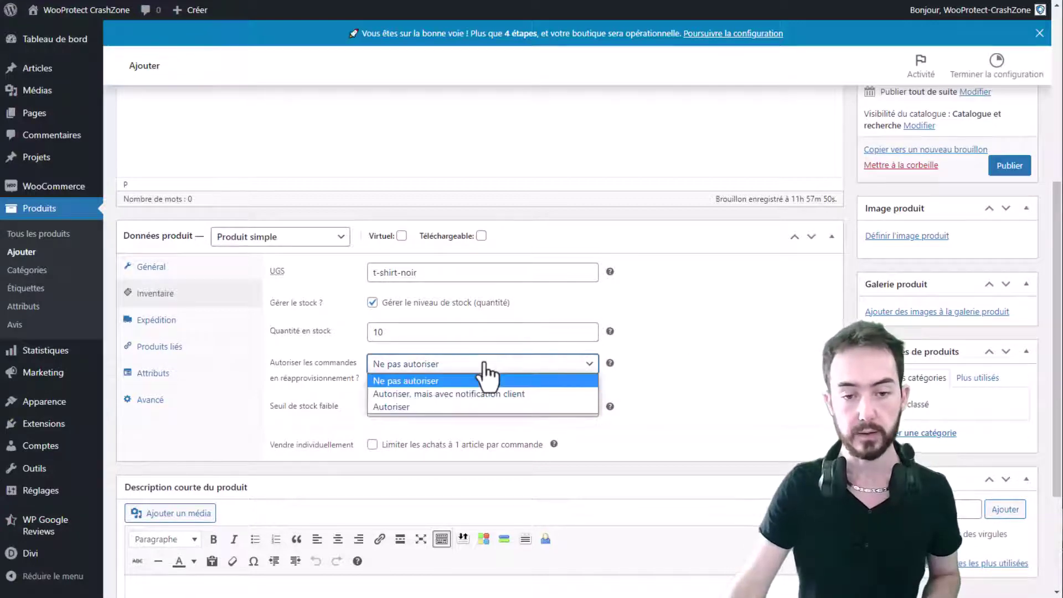
click(443, 381)
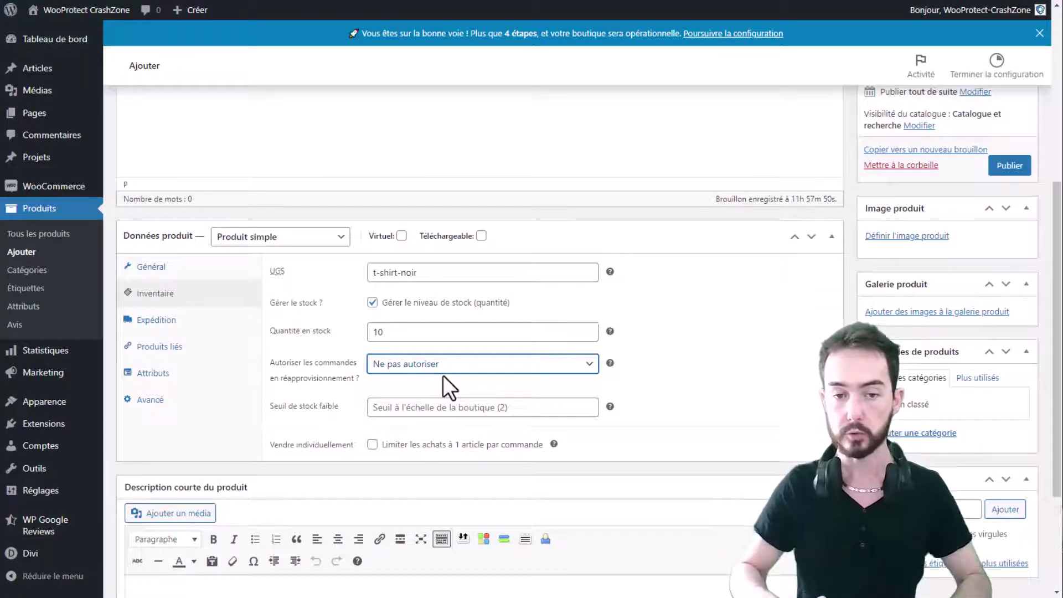
Set the low stock threshold to 8 and raise the quantity in stock to 100
scroll(470, 357, down, 1)
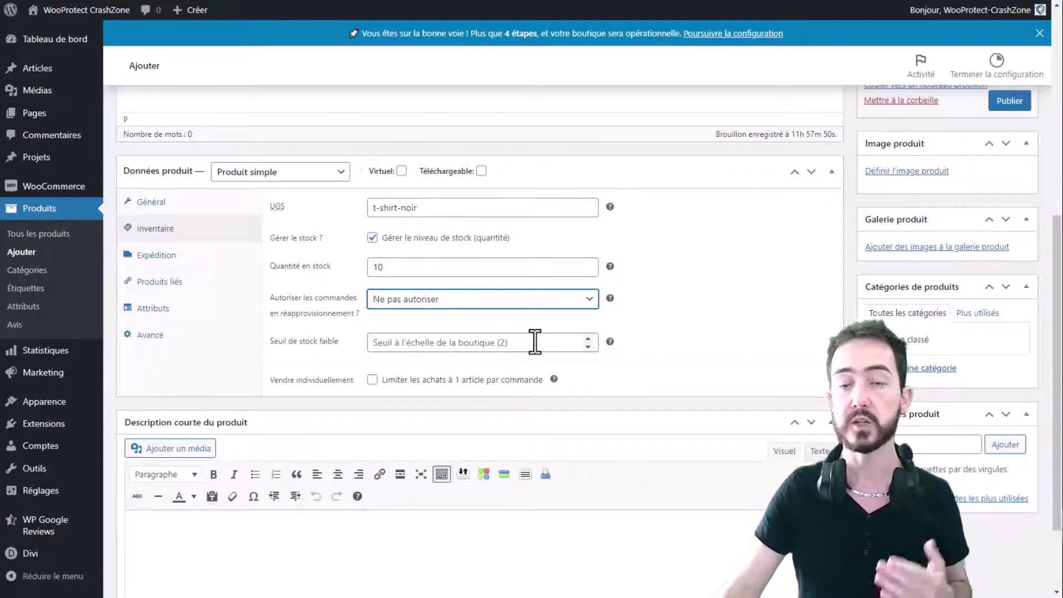
mouse_move(76, 189)
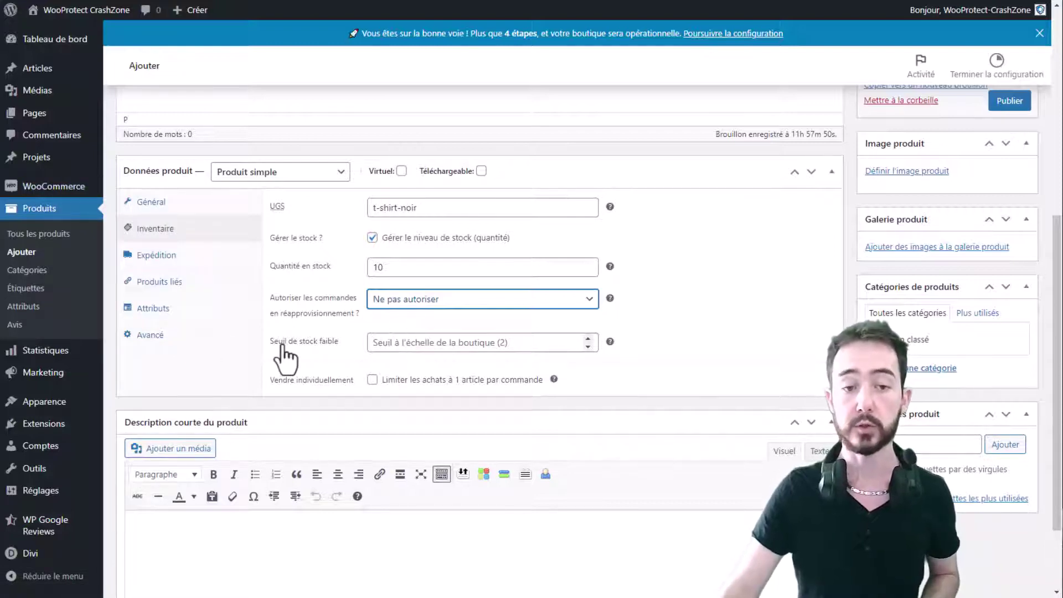
click(413, 347)
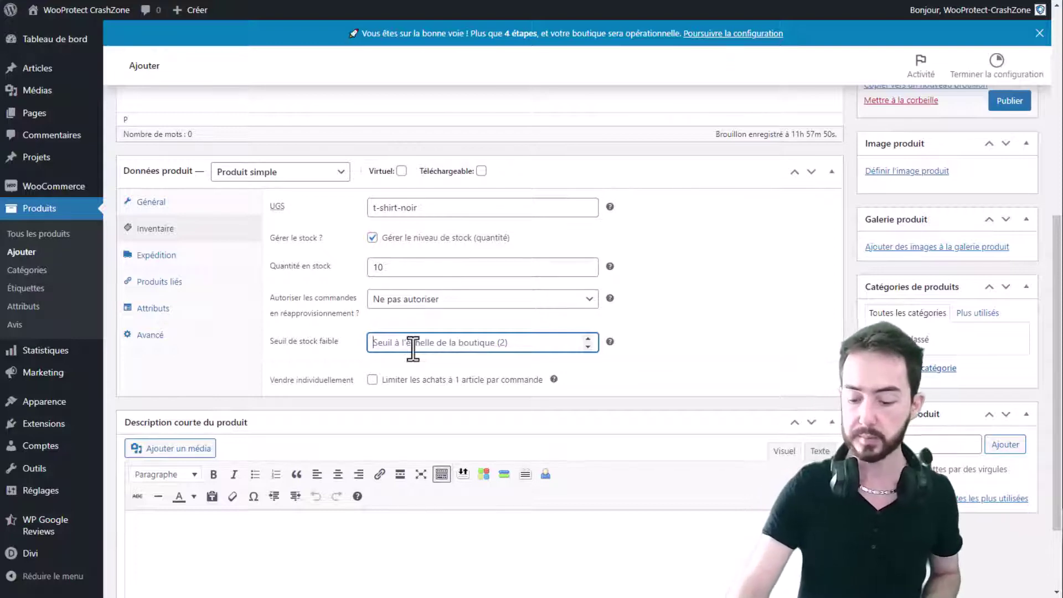
text(8)
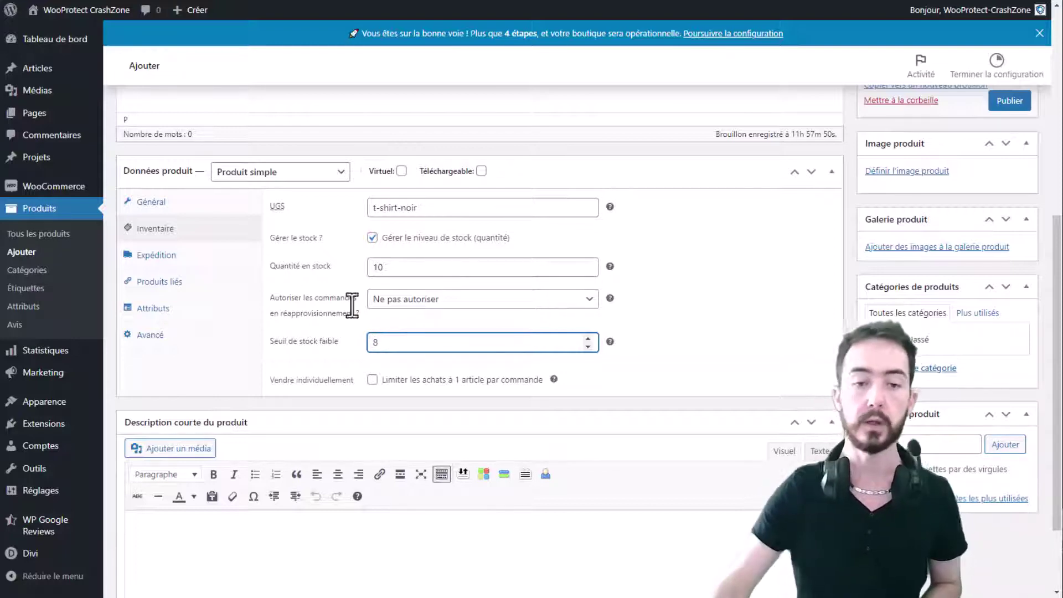
click(410, 268)
text(0)
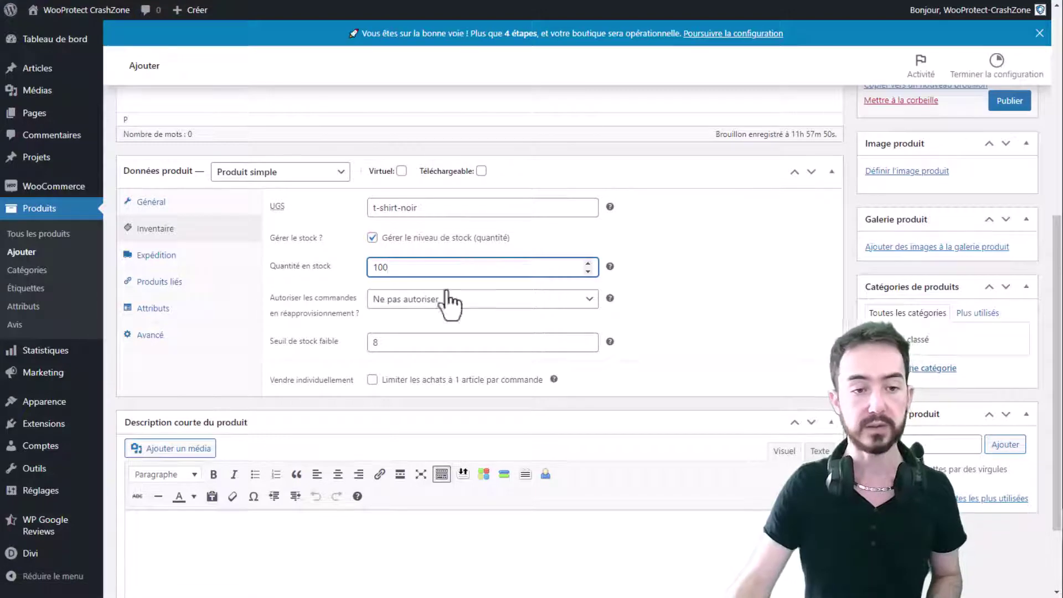
Review the product's shipping data: the weight, the dimensions and the available shipping classes
click(187, 269)
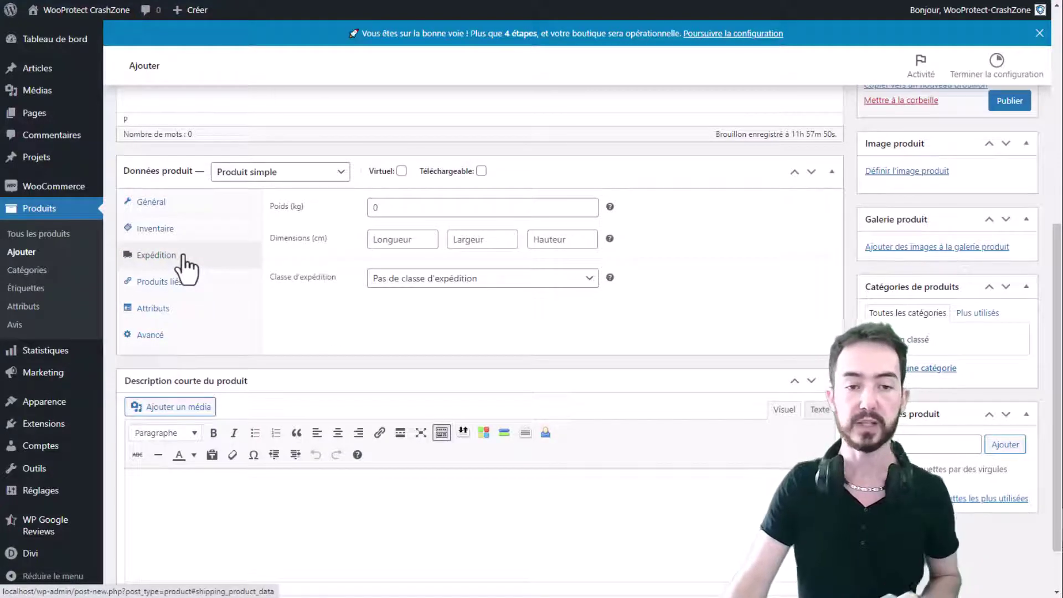
click(521, 214)
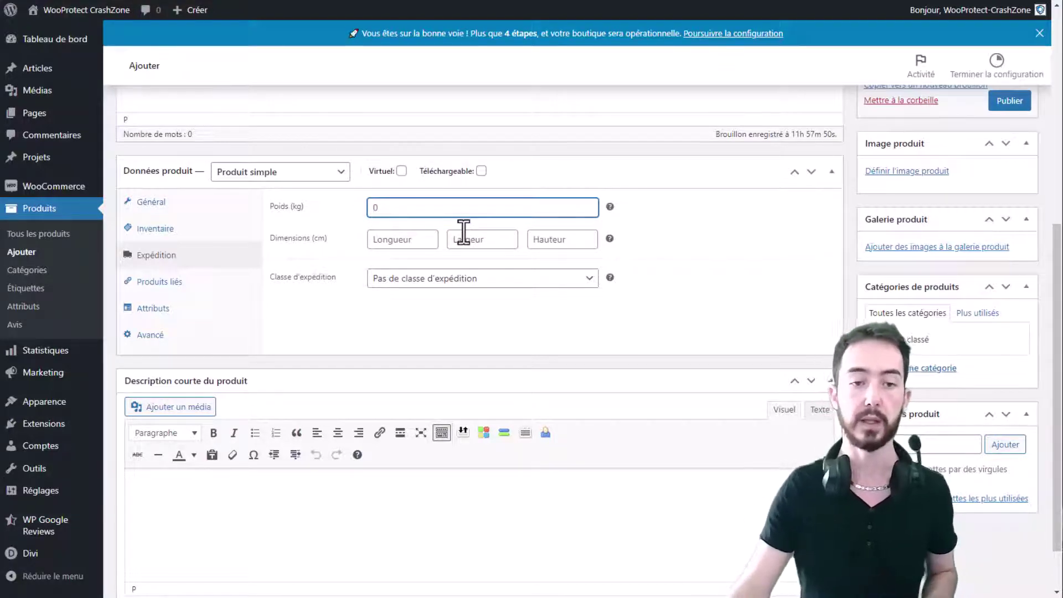
click(485, 297)
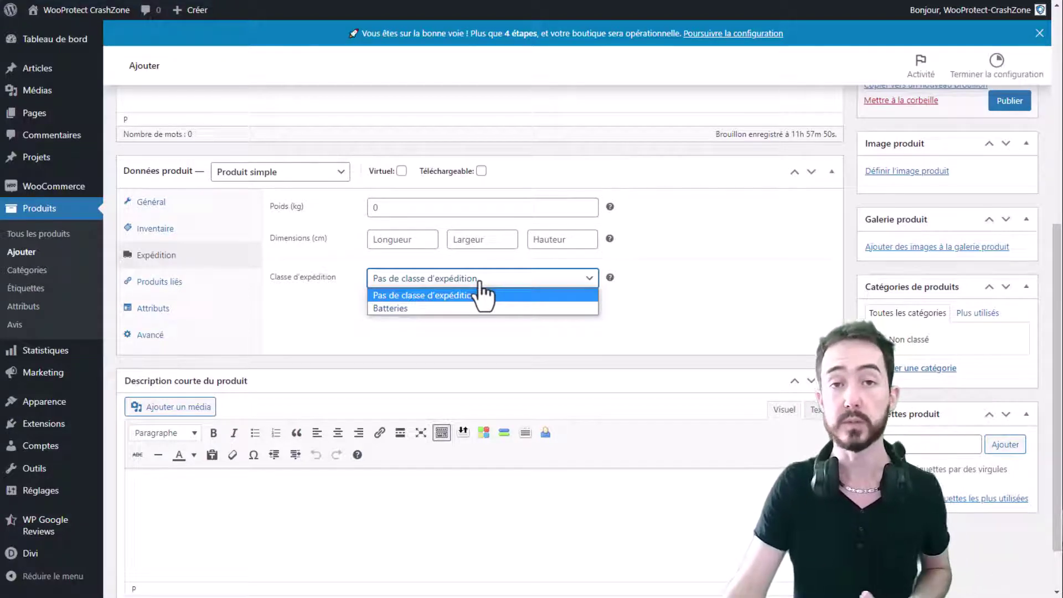
click(480, 282)
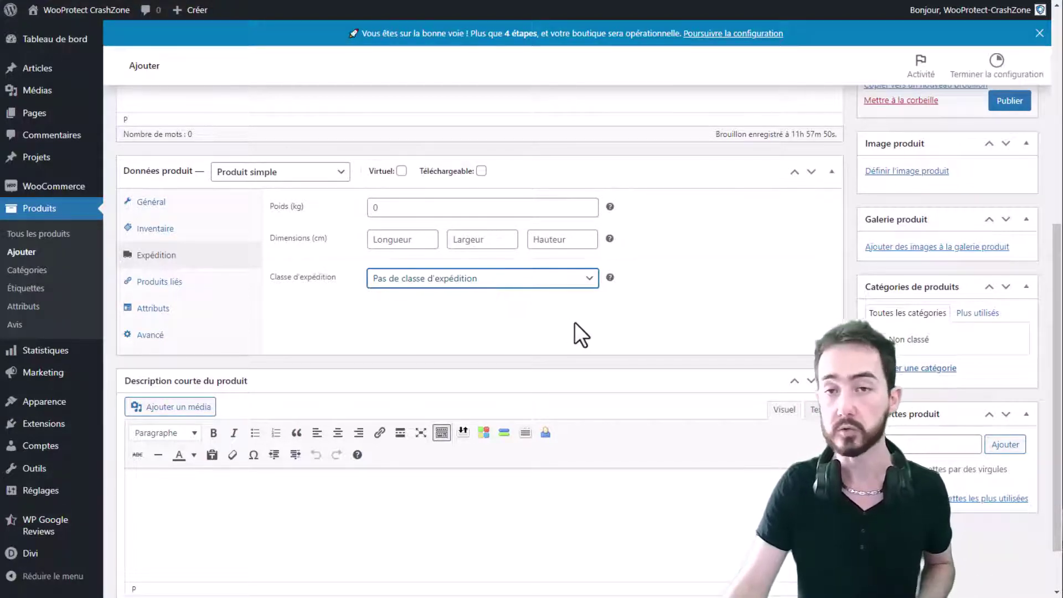
Try the "Batteries" shipping class on the product, then return it to "Pas de classe d'expédition"
click(550, 283)
click(483, 304)
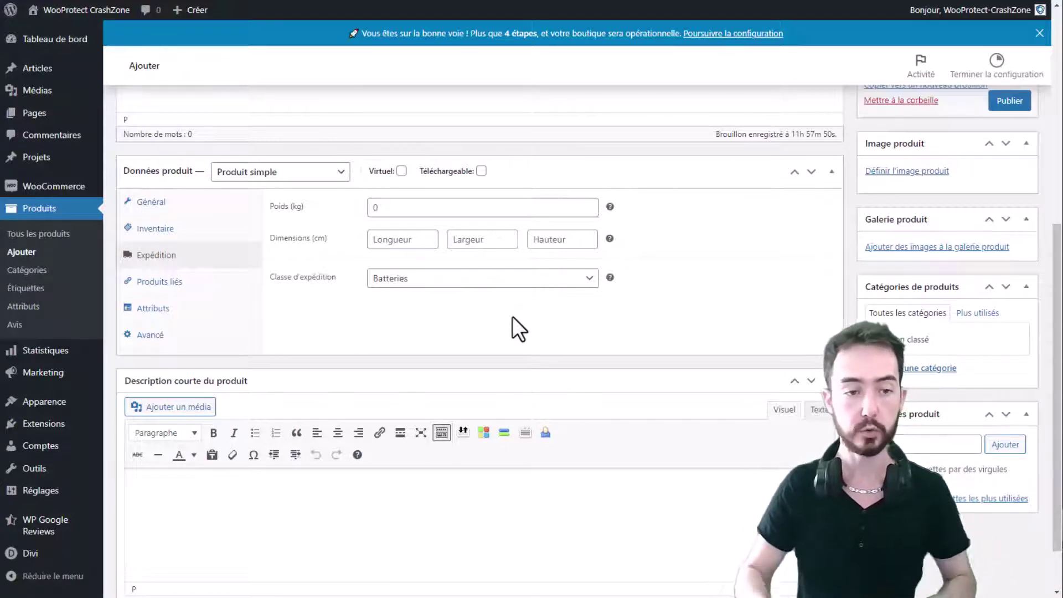
click(403, 280)
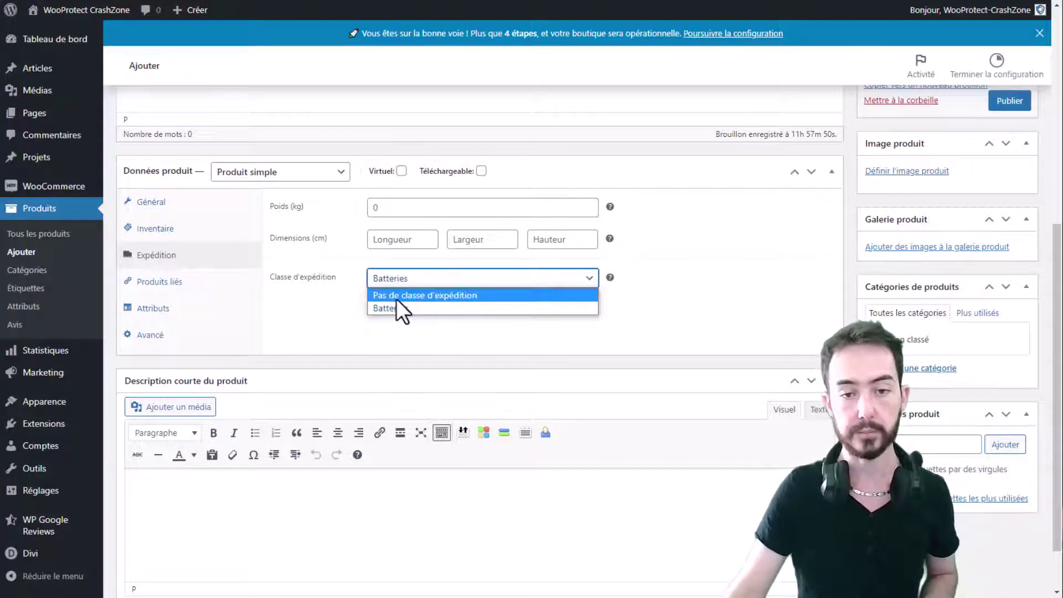
click(397, 298)
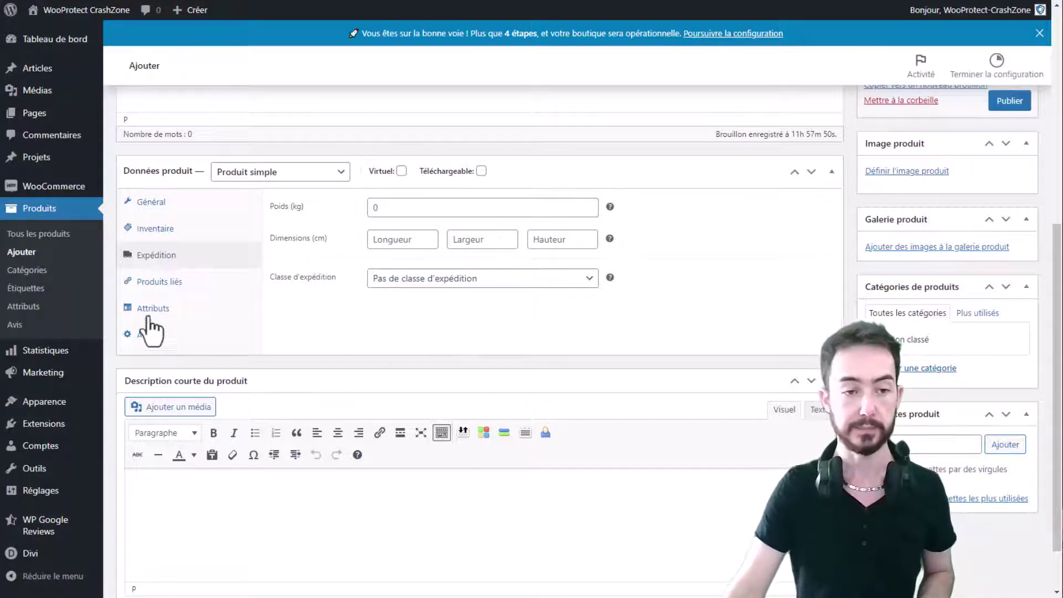
Examine the linked product settings for suggested products and cross-sells, leaving both fields empty
click(155, 281)
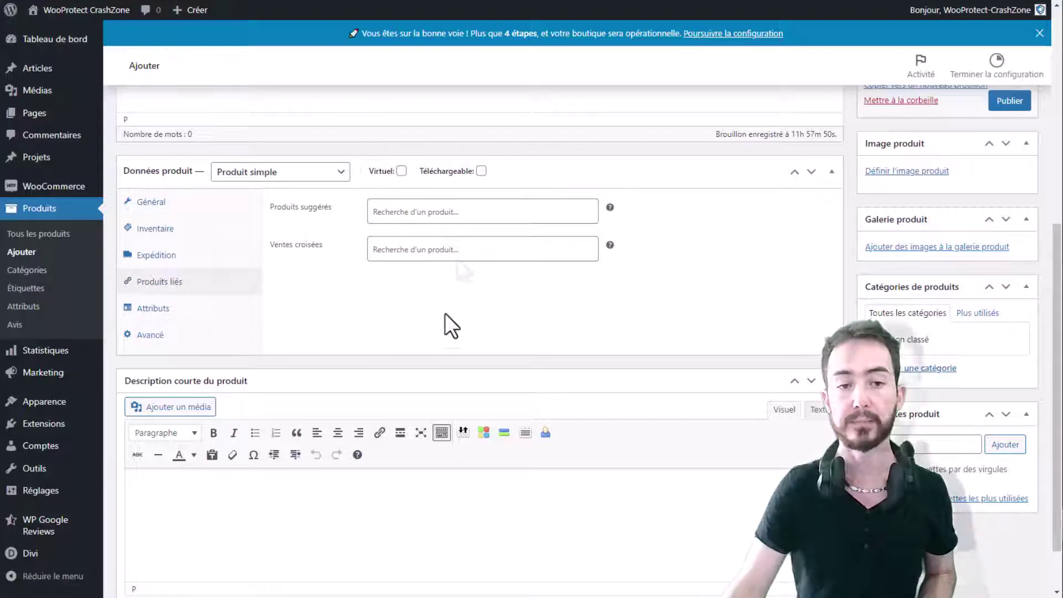
click(455, 211)
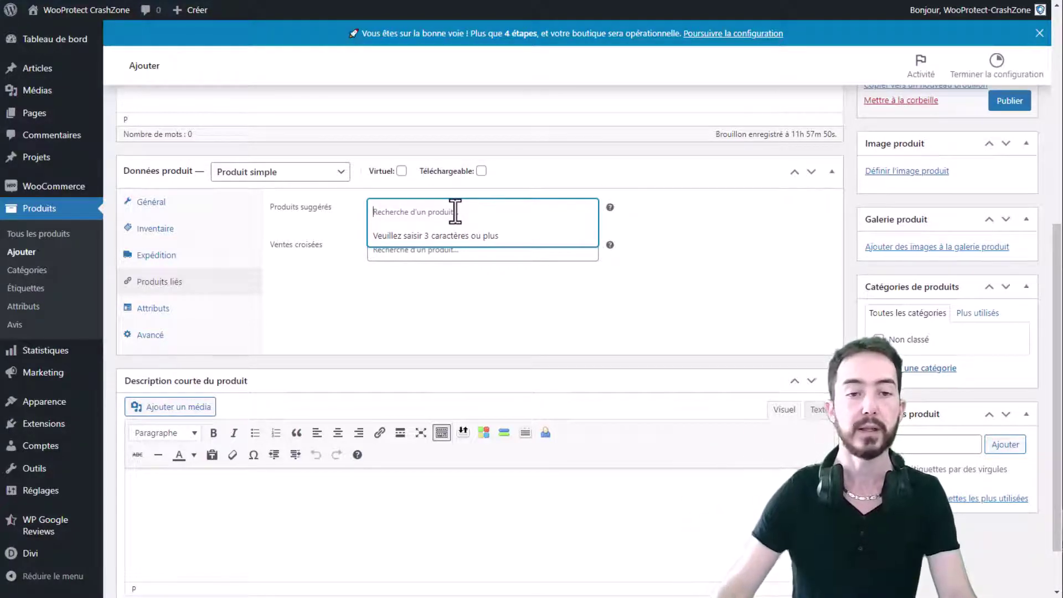
key(Escape)
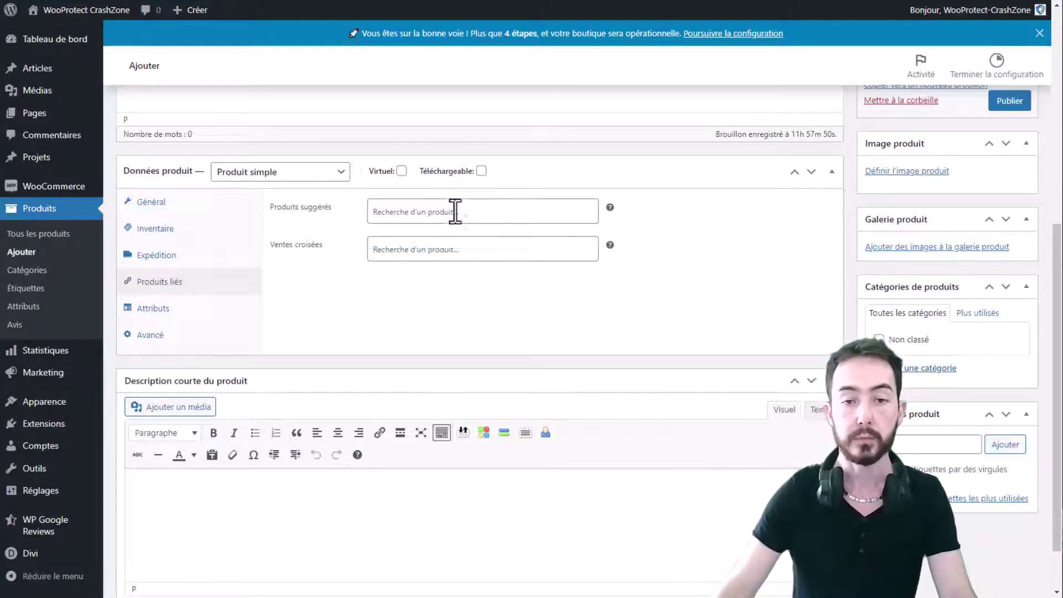
click(408, 249)
click(667, 255)
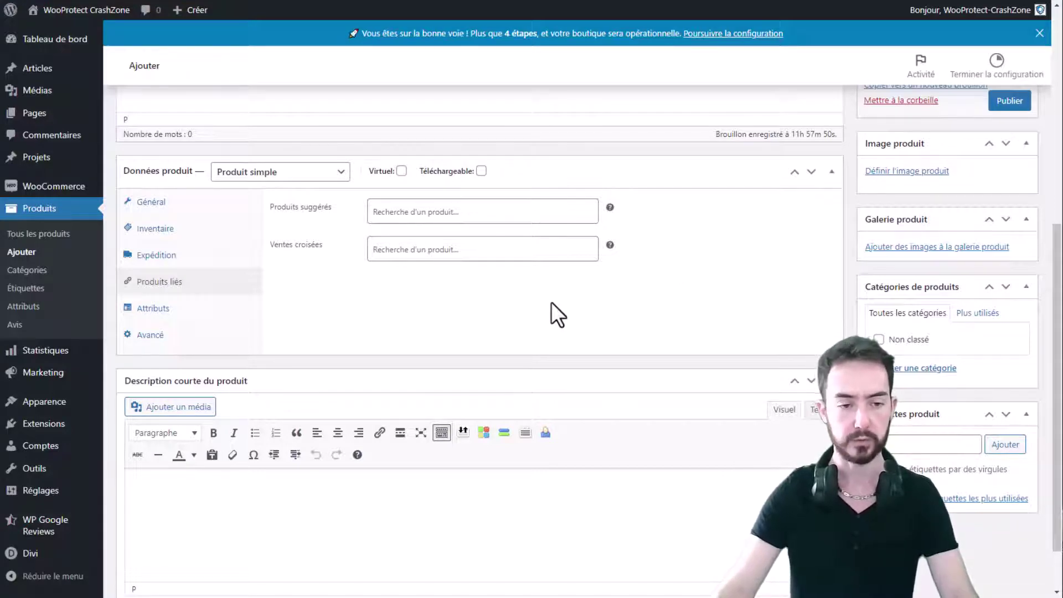
Examine the product's attribute settings and its advanced options for order note, menu order and reviews
click(182, 313)
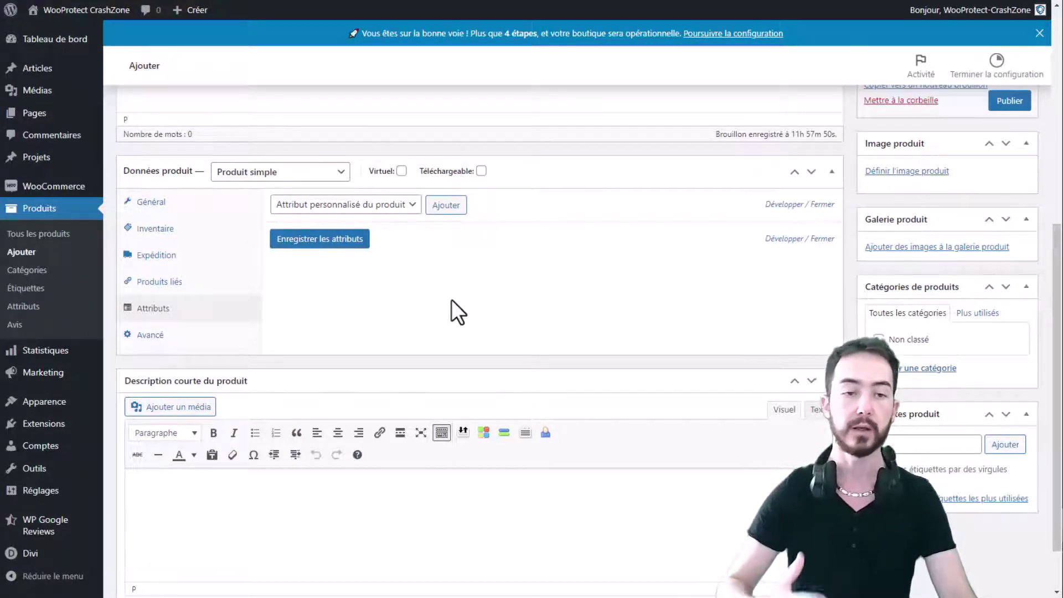
click(176, 338)
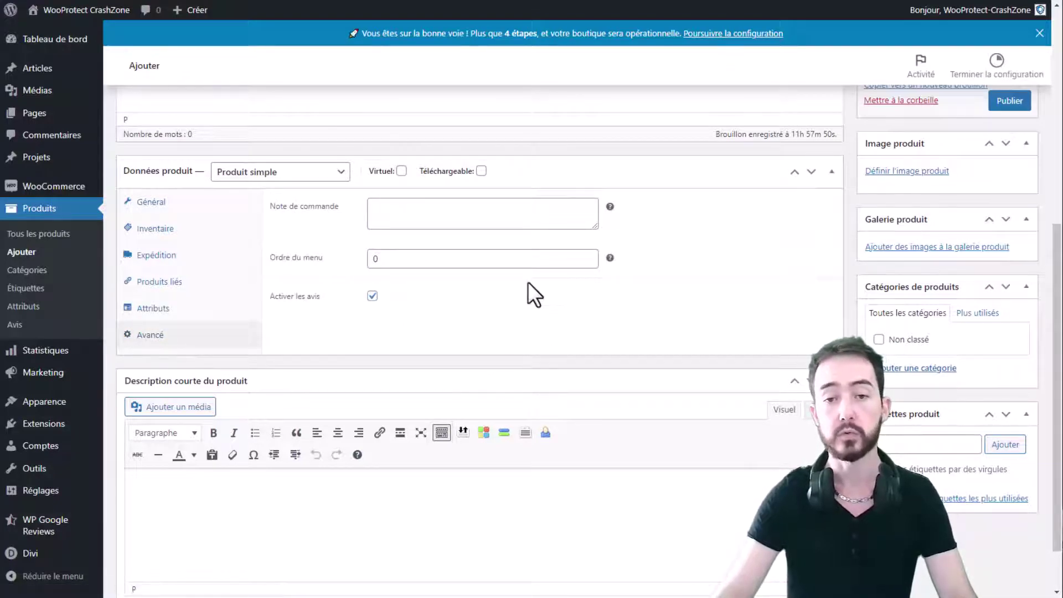
click(515, 221)
click(543, 350)
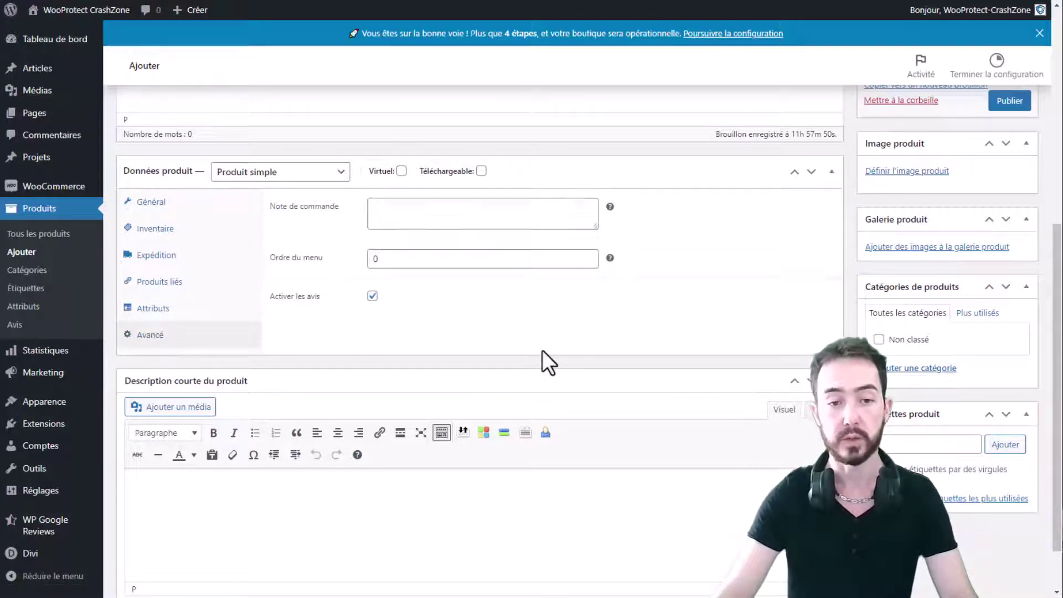
click(412, 262)
click(509, 306)
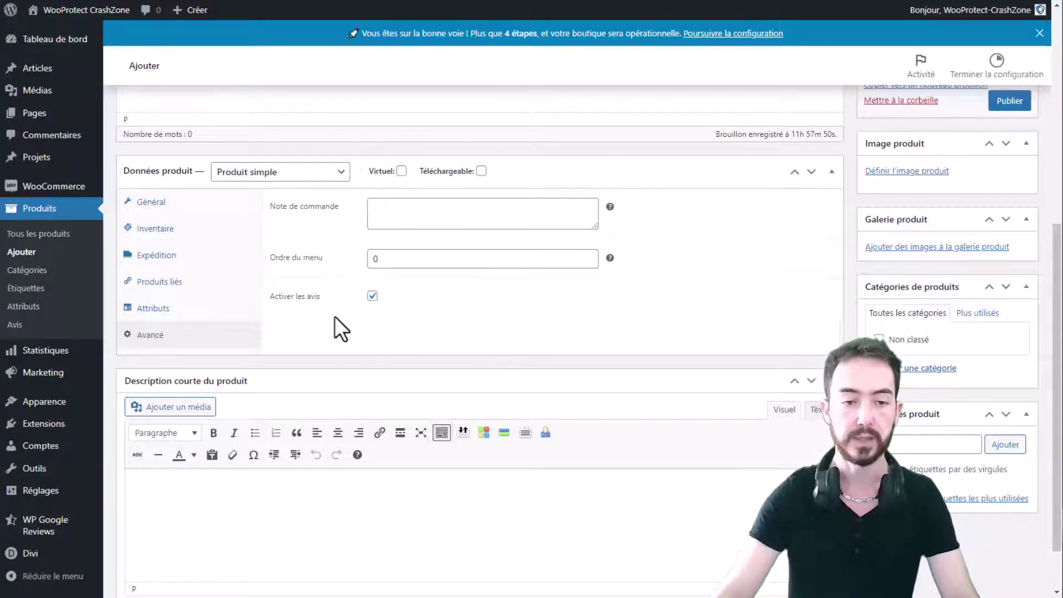
drag(275, 297, 314, 302)
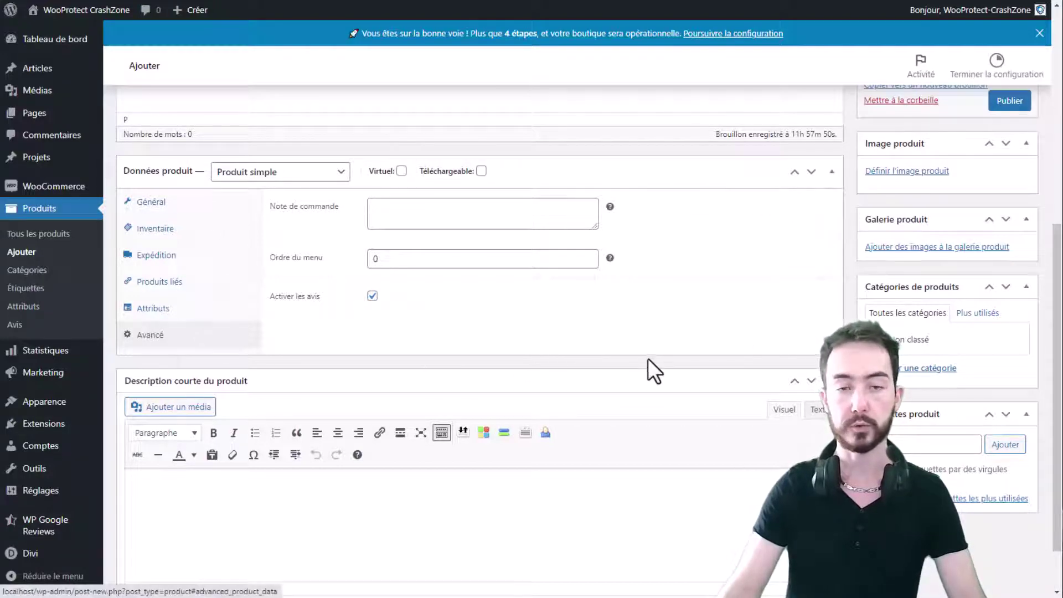
Look over the empty short description area and the draft's storefront page through its permalink, and return to the product editor
scroll(588, 363, down, 1)
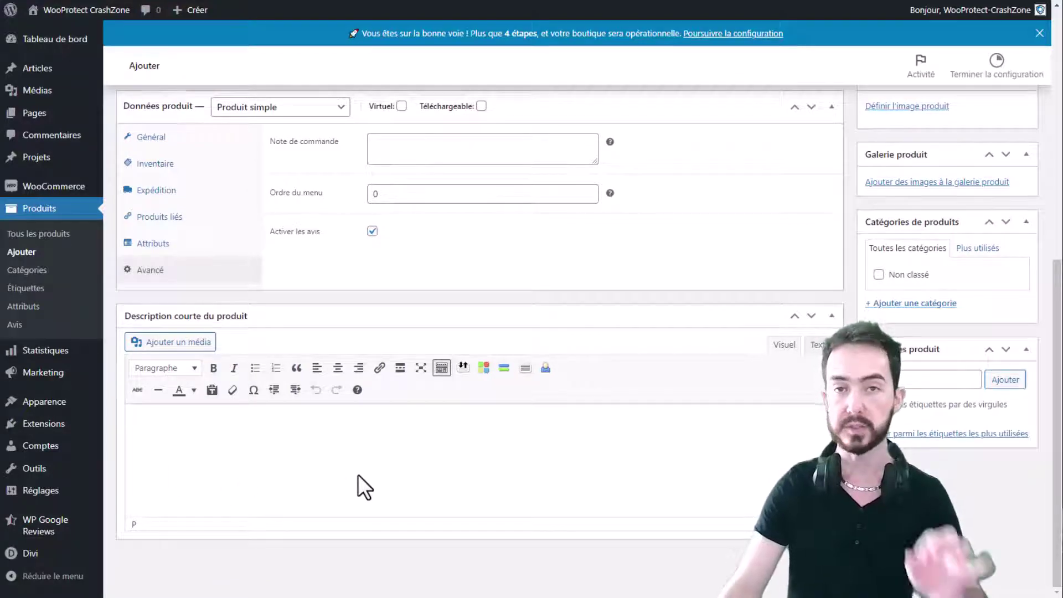
scroll(356, 469, up, 7)
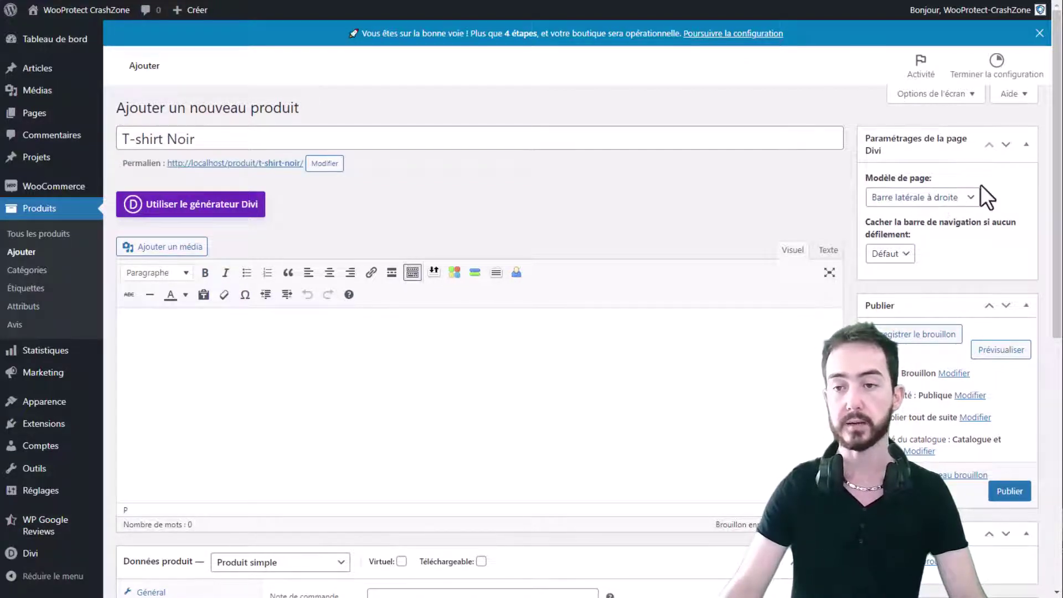
click(257, 164)
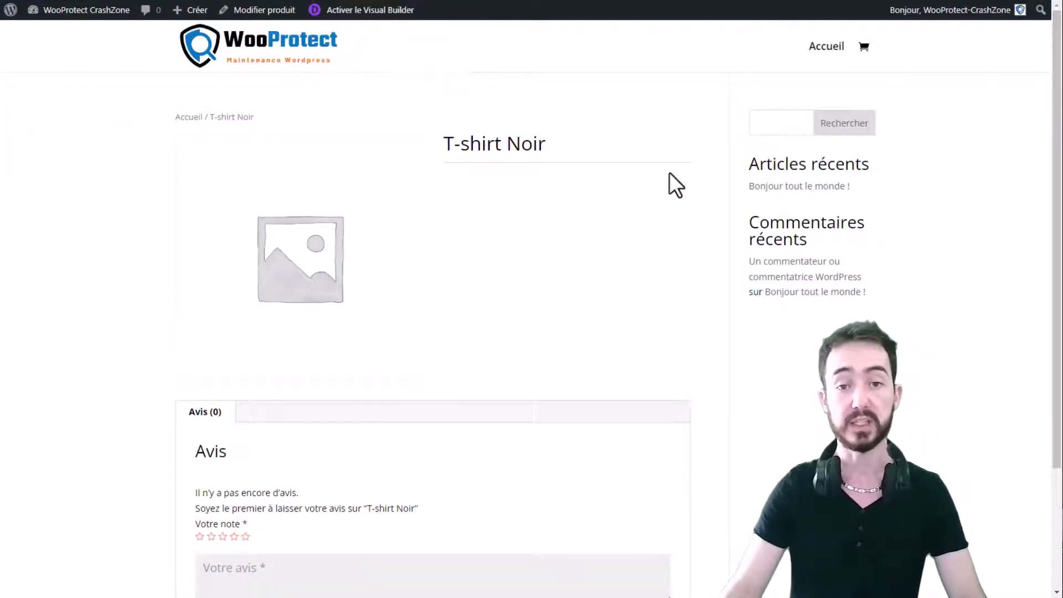
key(alt+Left)
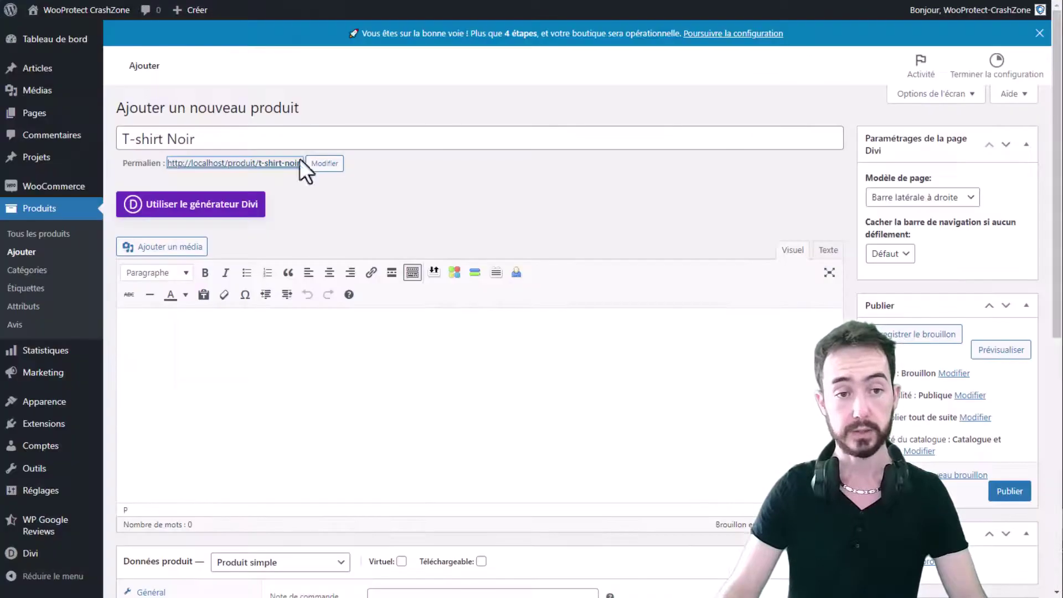
Write "Description longue" as the product's main description
click(292, 345)
text(Desc)
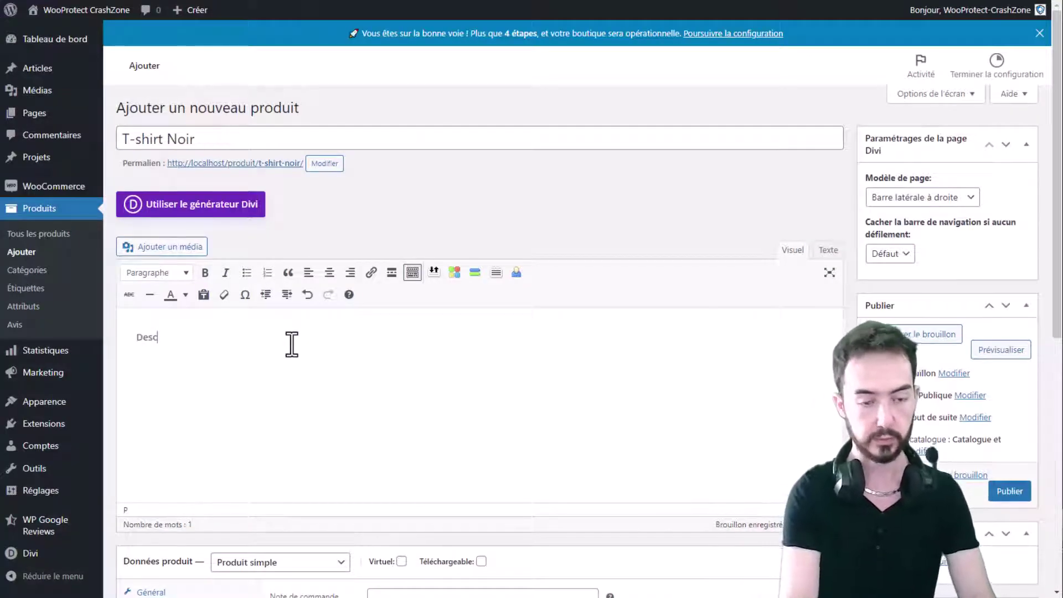
text(ription)
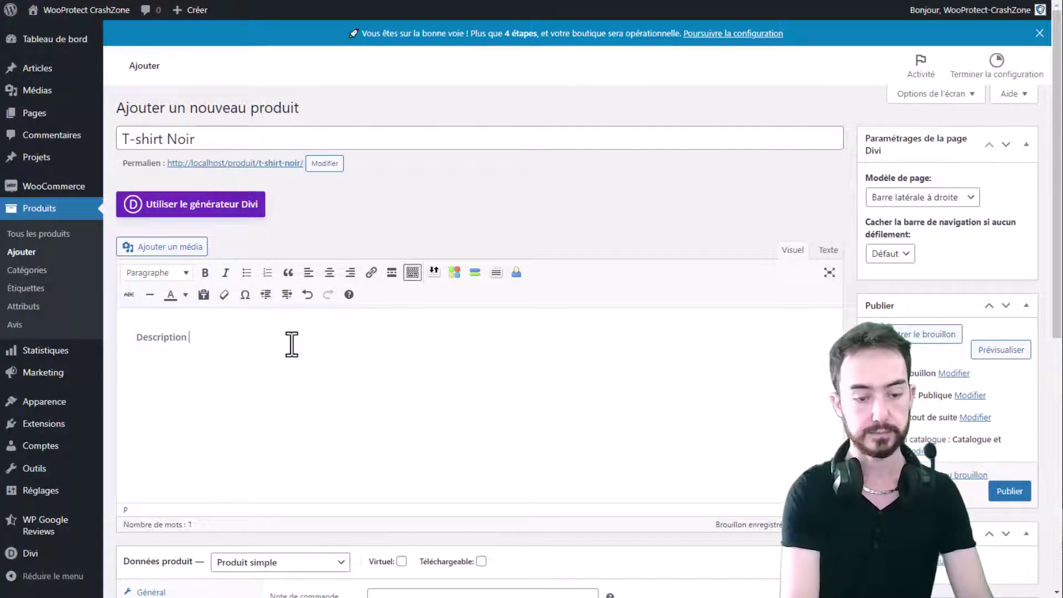
text( longue)
Compare the visual and text modes of the short description editor
scroll(292, 344, down, 8)
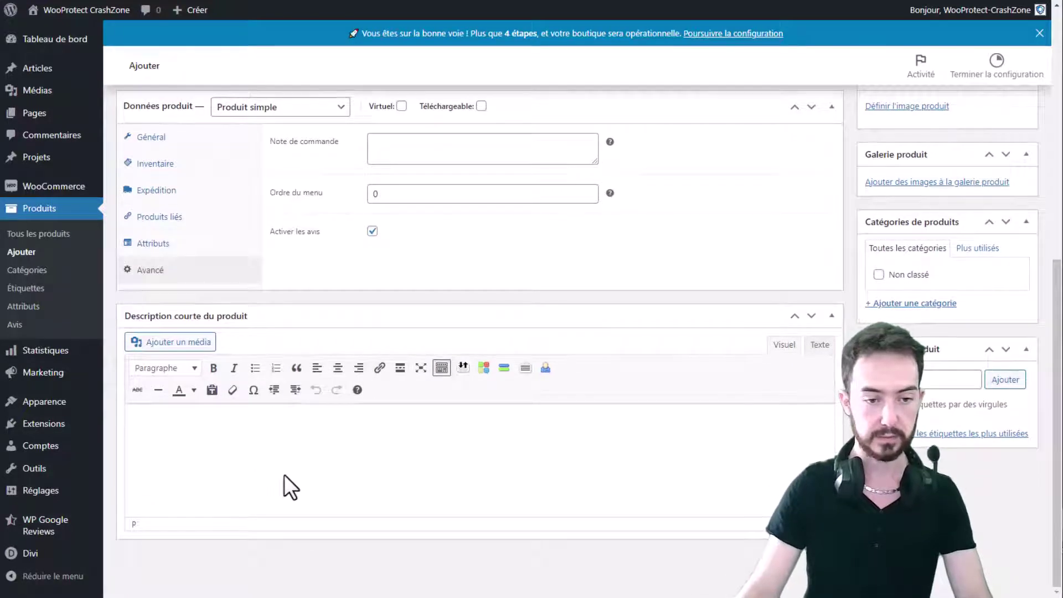
scroll(681, 482, up, 3)
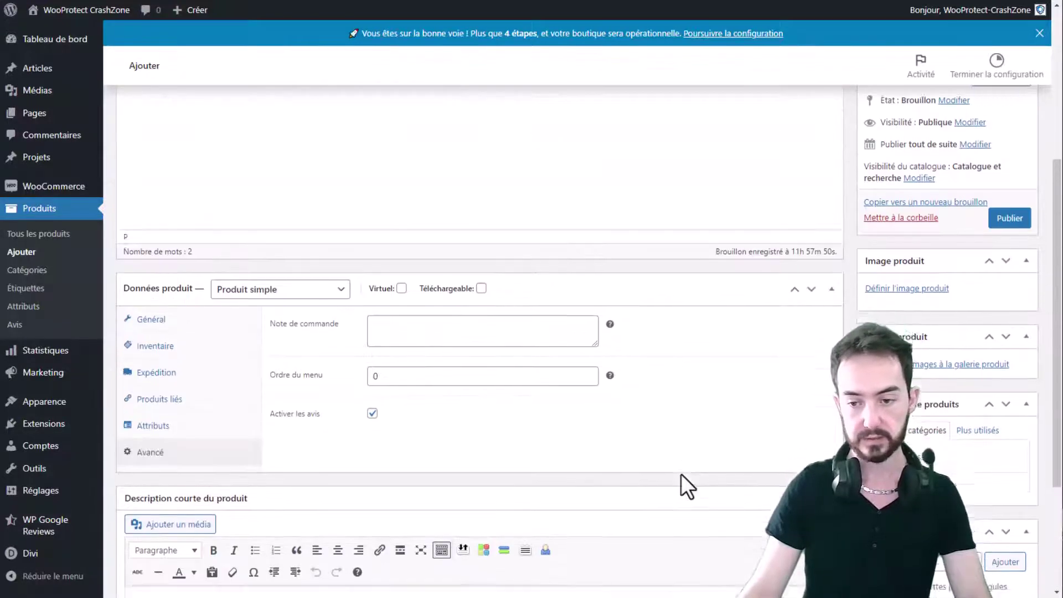
scroll(670, 490, down, 3)
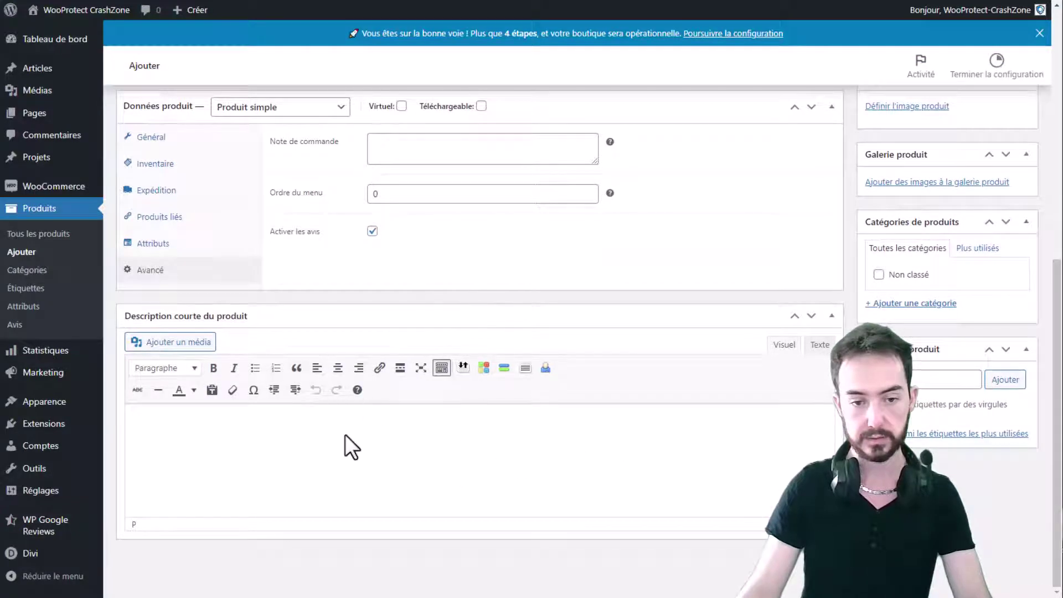
click(820, 344)
click(784, 345)
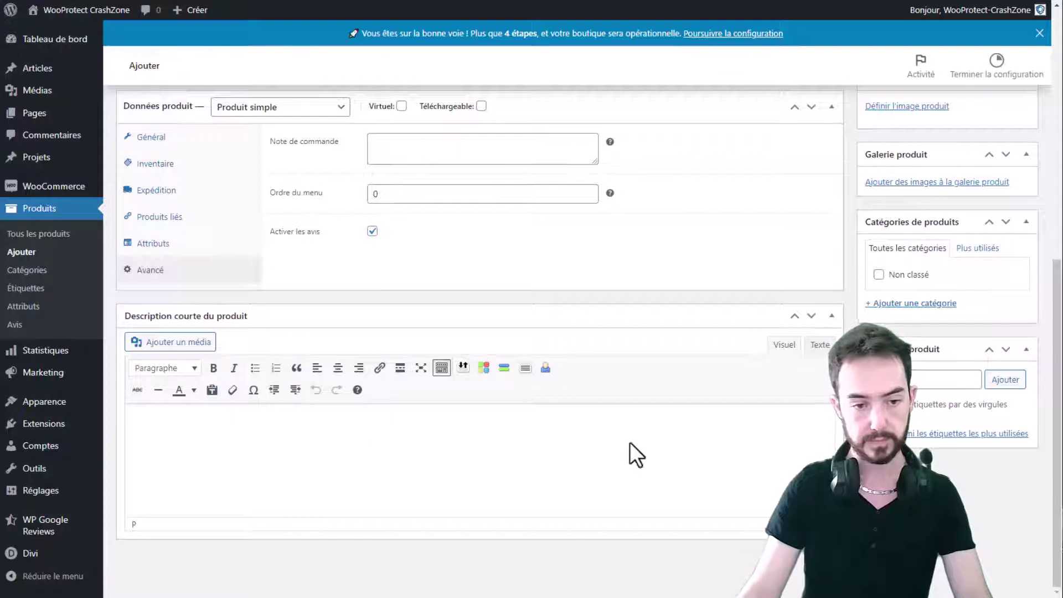
click(818, 345)
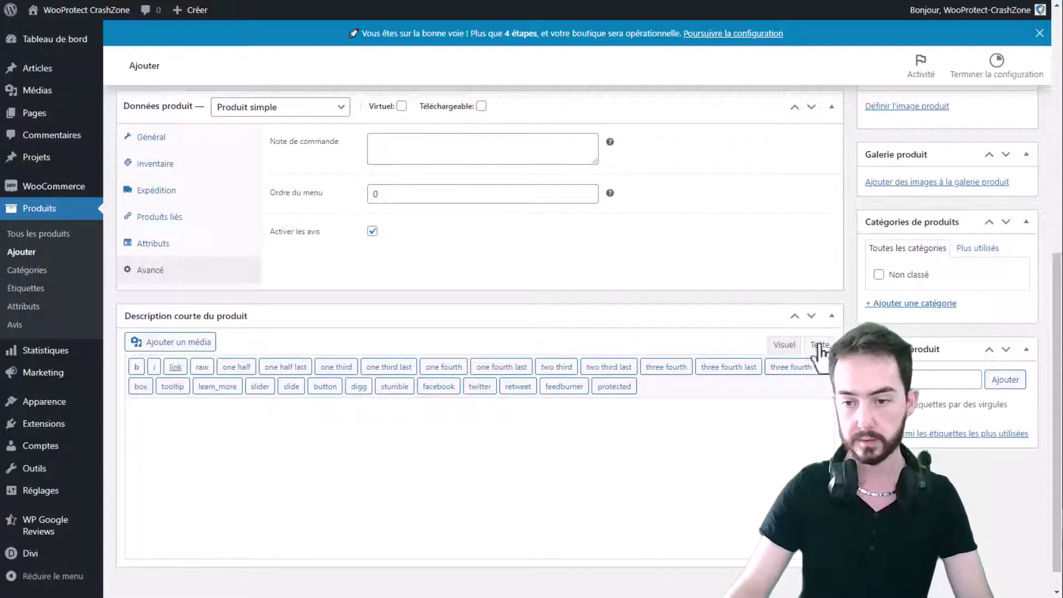
Publish the "T-shirt Noir" product
scroll(818, 345, up, 2)
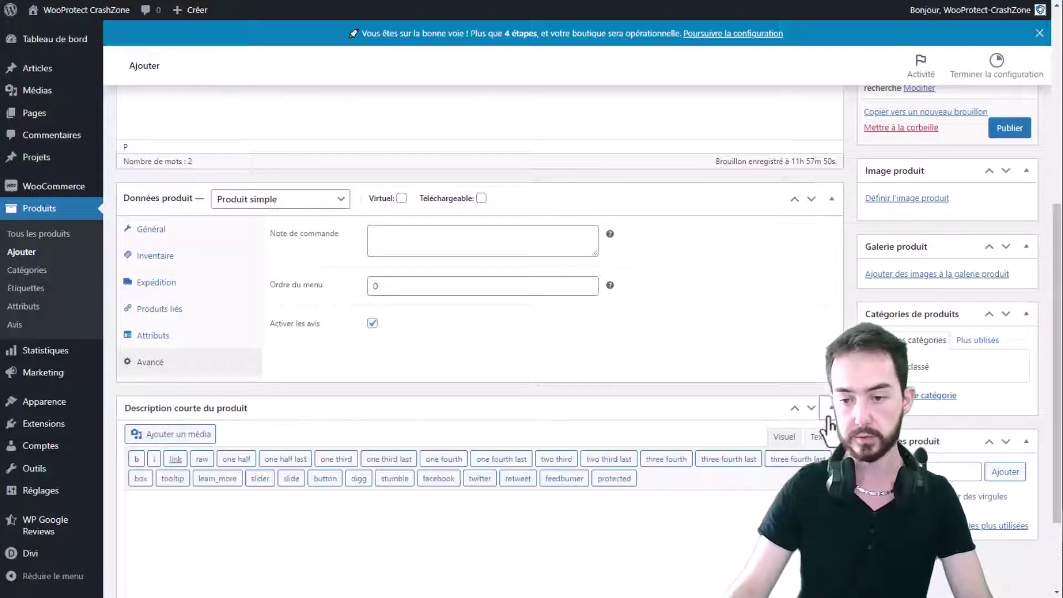
scroll(829, 424, up, 8)
click(1009, 491)
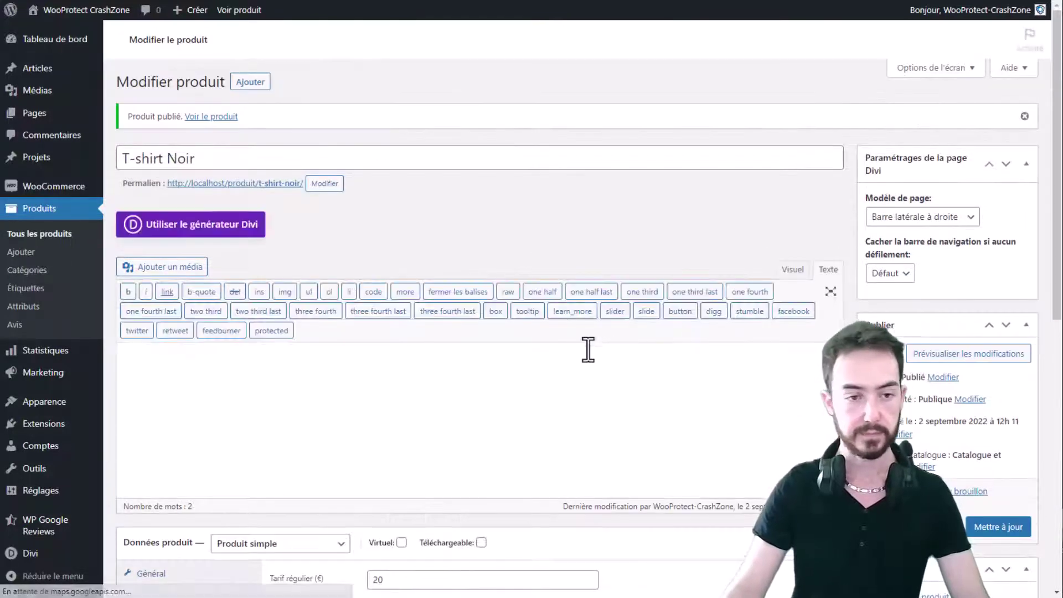
Write "Description courte" as the product's short description
scroll(588, 349, down, 9)
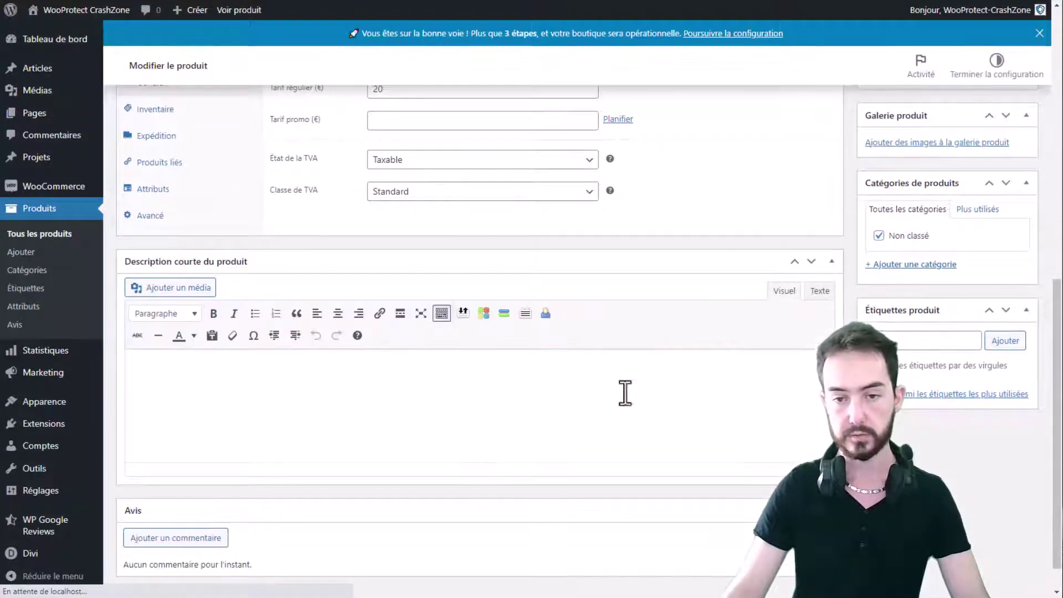
click(322, 403)
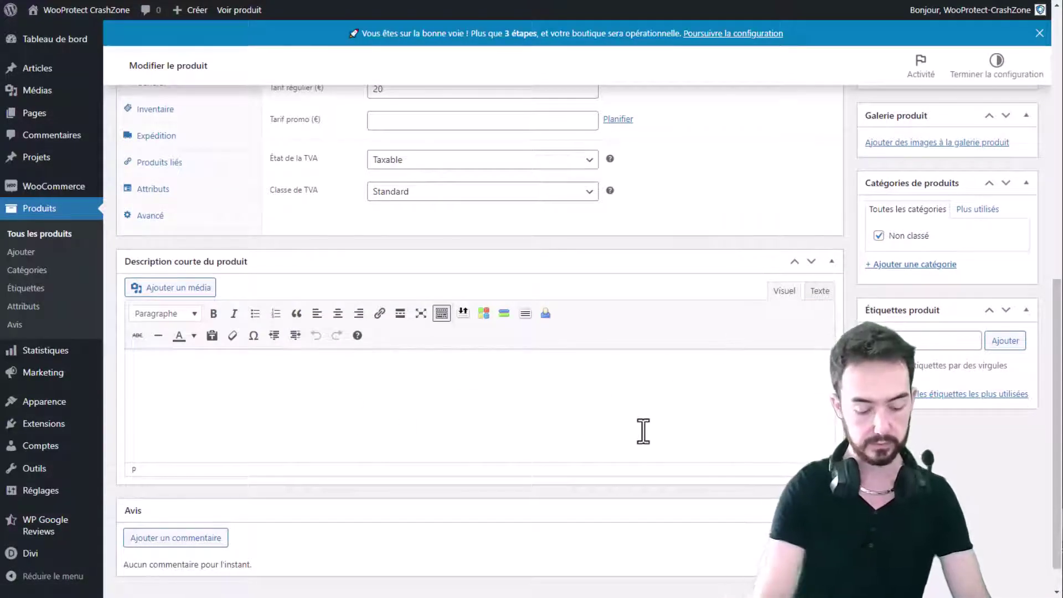
text(Description)
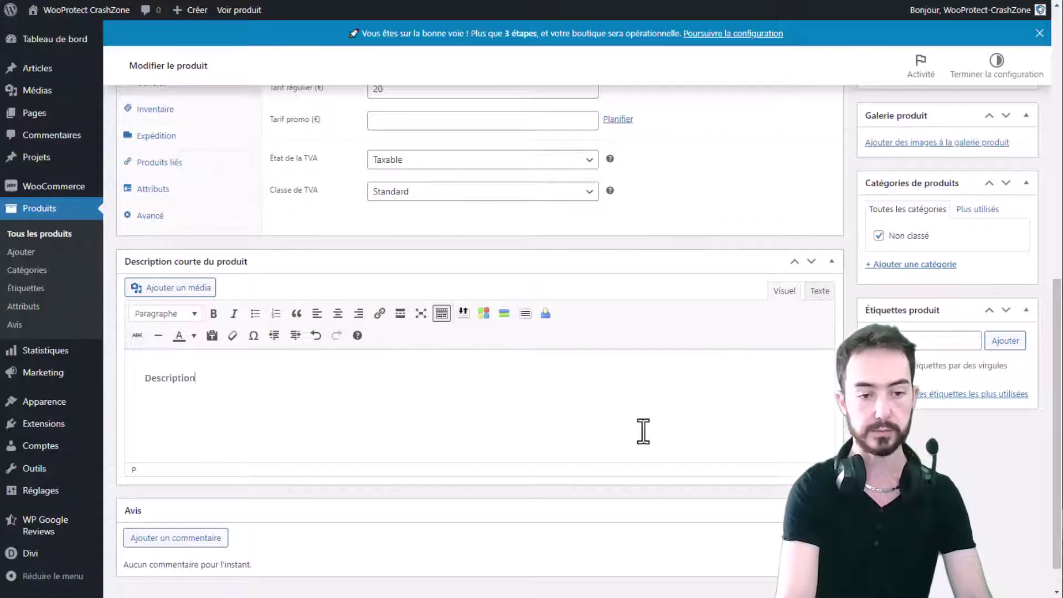
text( courte)
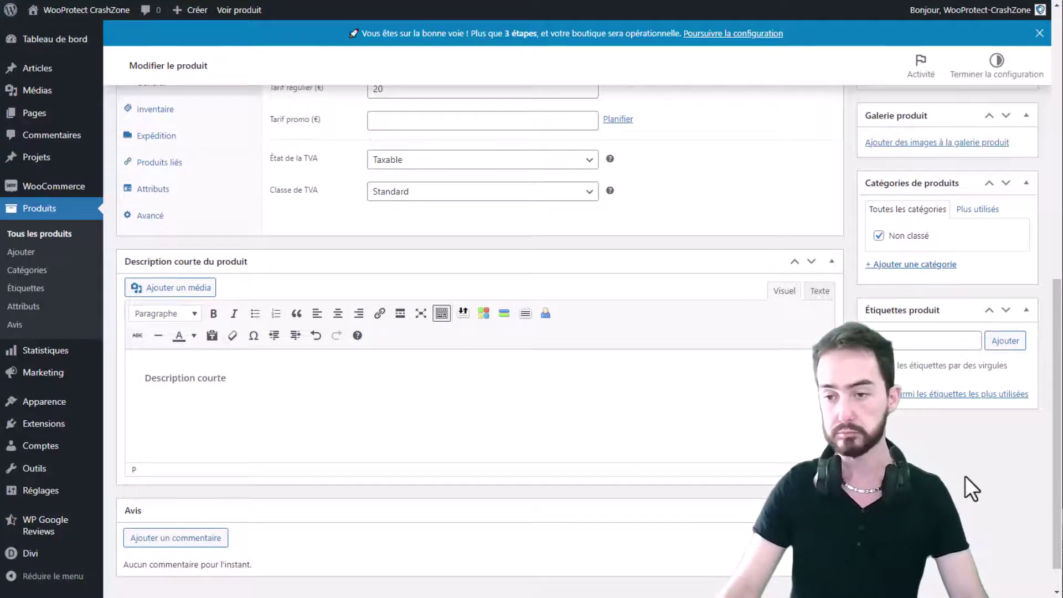
Update the published product and switch its main description editor to visual mode
scroll(965, 476, up, 7)
click(998, 386)
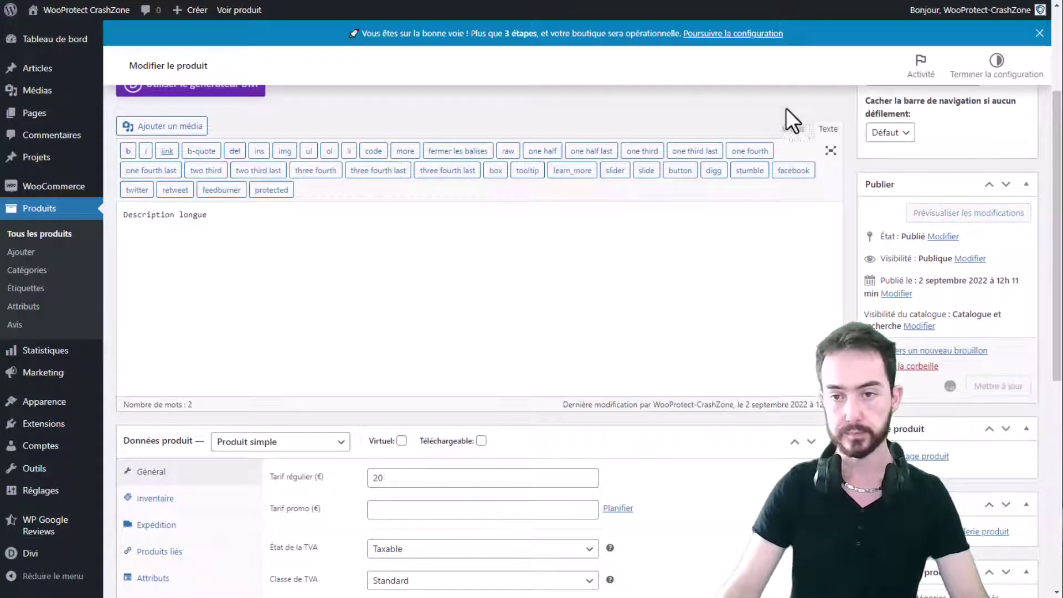
click(792, 129)
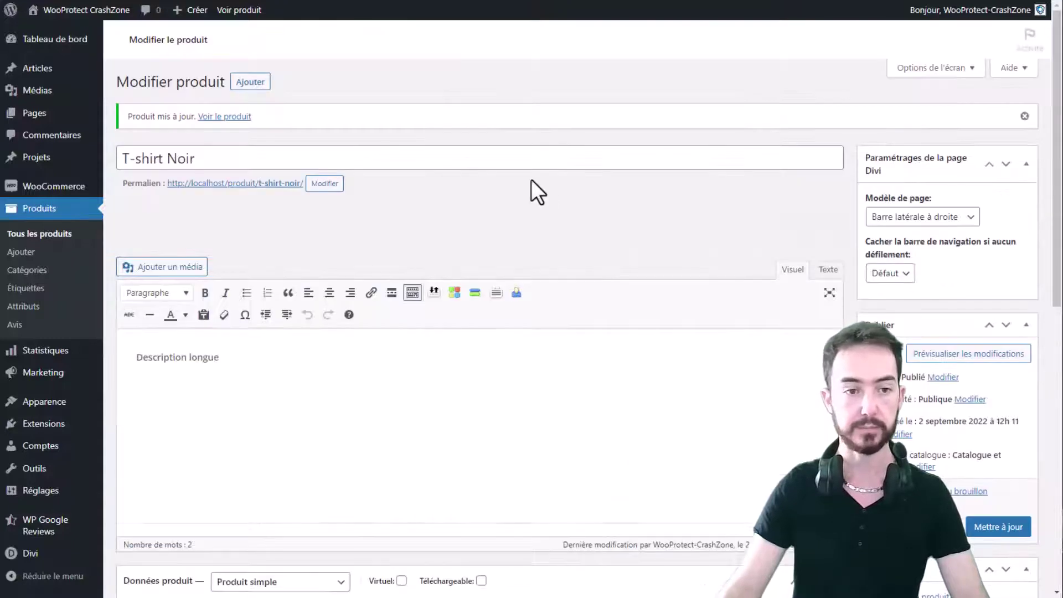
Examine the product's storefront page: price, short description, stock, quantity and add-to-cart controls, long description and reviews
click(224, 116)
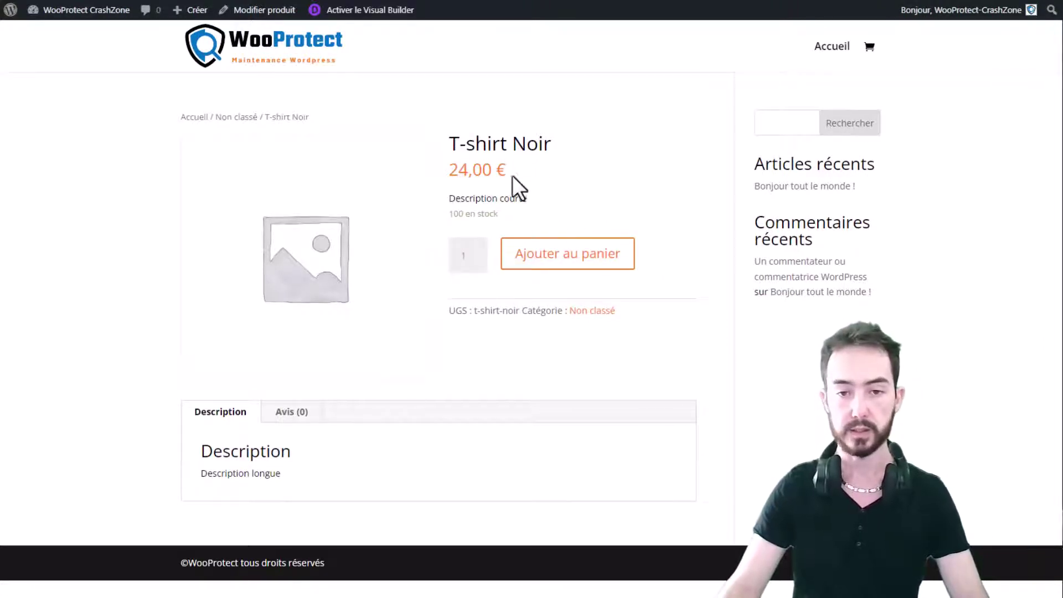
drag(452, 170, 515, 185)
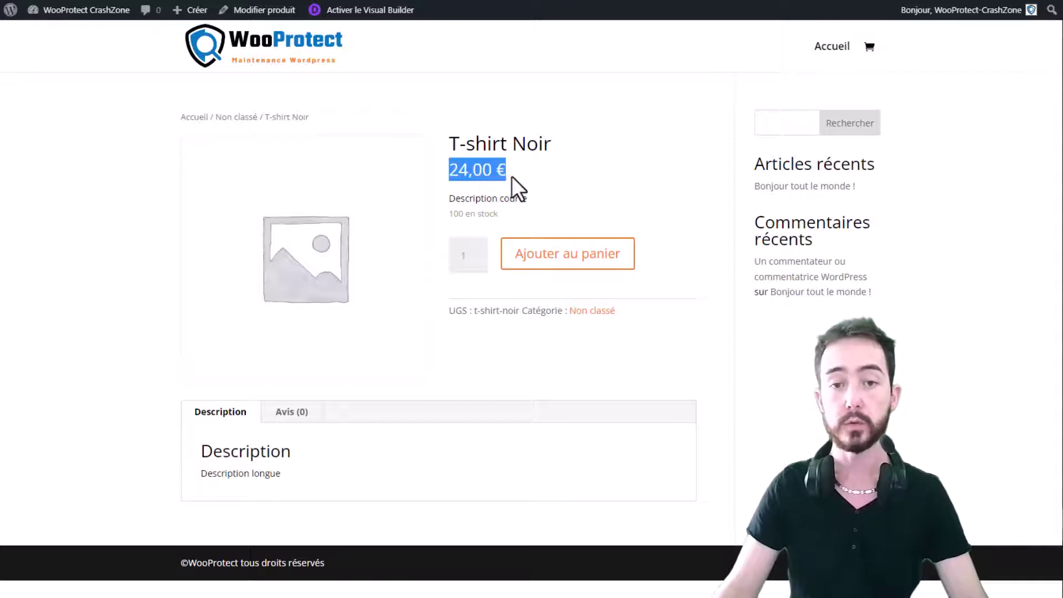
click(523, 176)
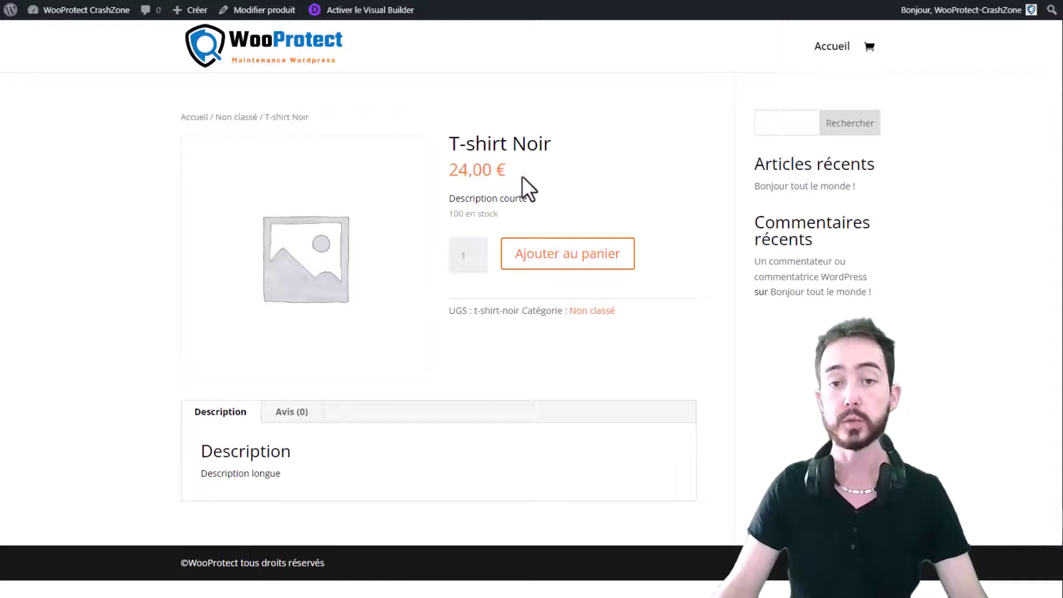
click(543, 199)
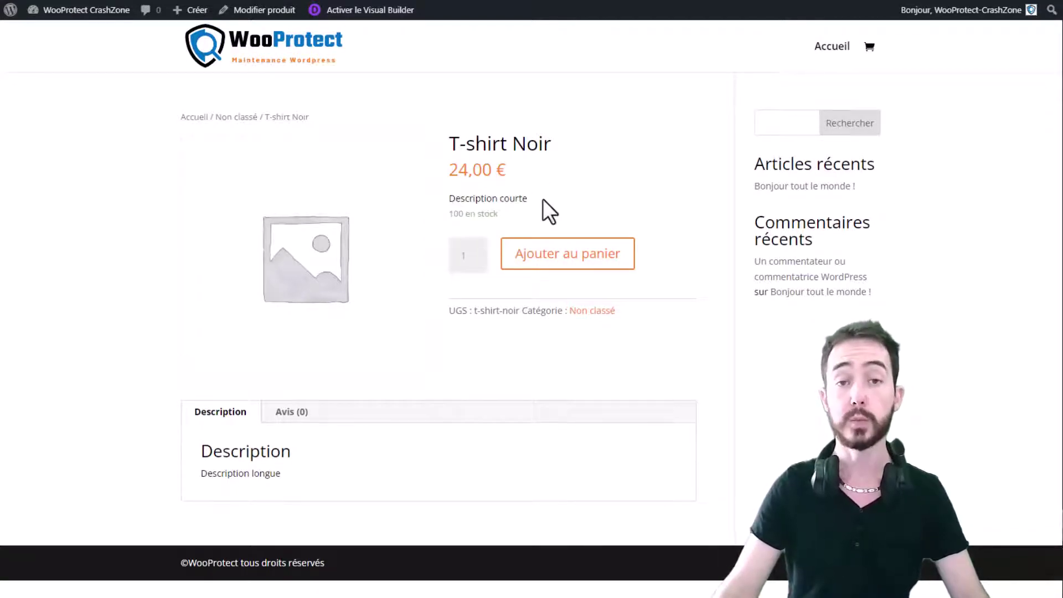
drag(578, 254, 482, 252)
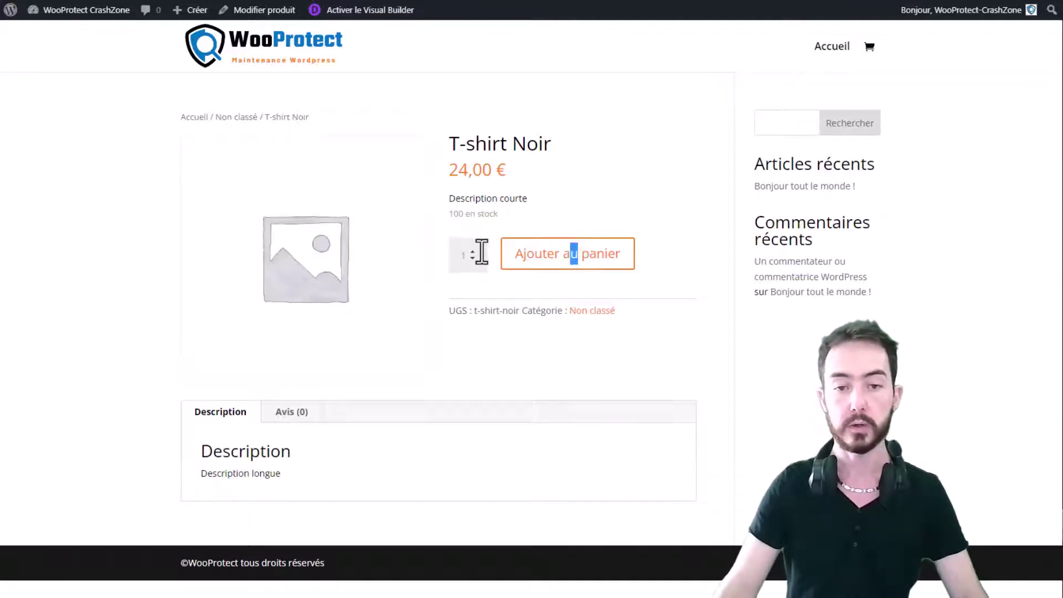
double_click(474, 249)
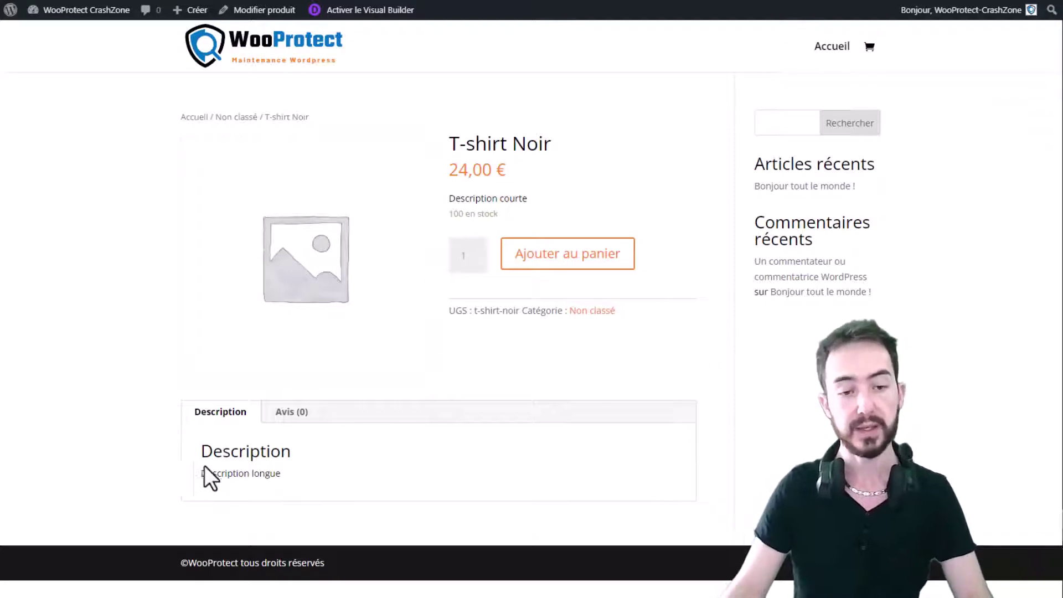
click(274, 421)
click(200, 420)
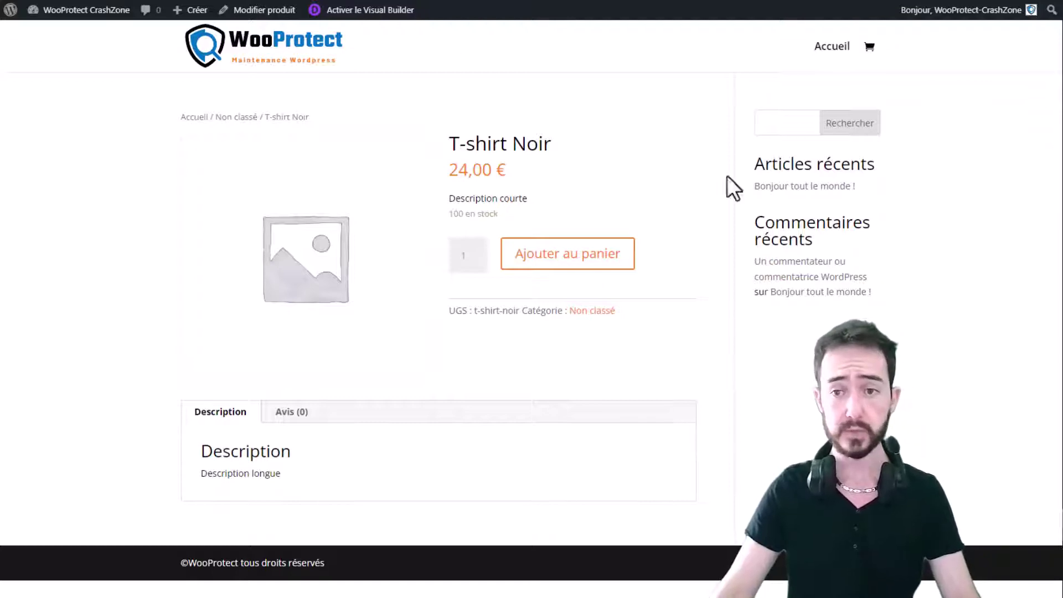
Return to the product editor and set the Divi page template to "Pas de barre latérale"
key(alt+Left)
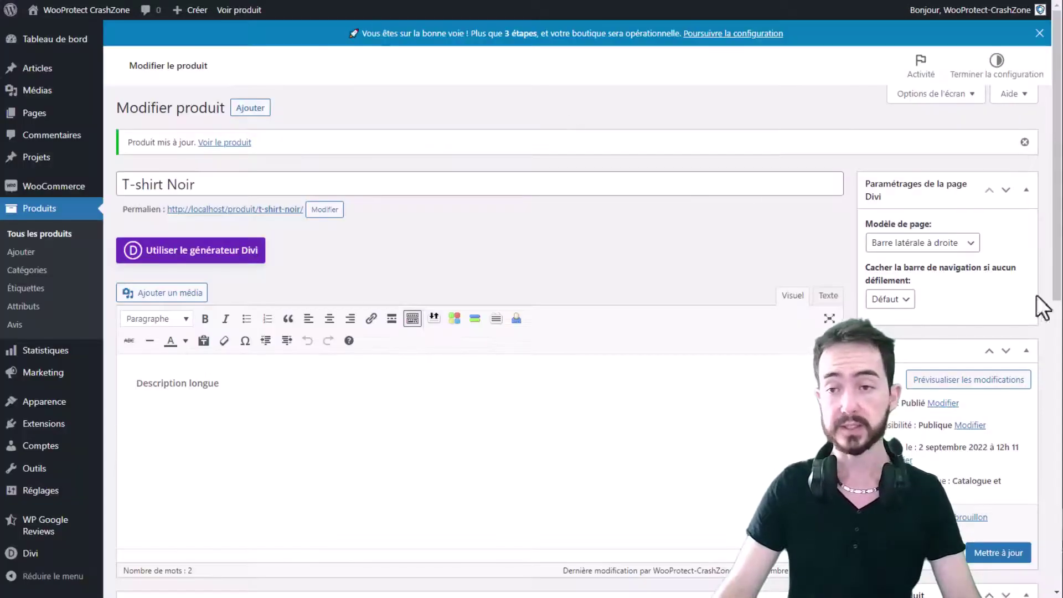
click(920, 244)
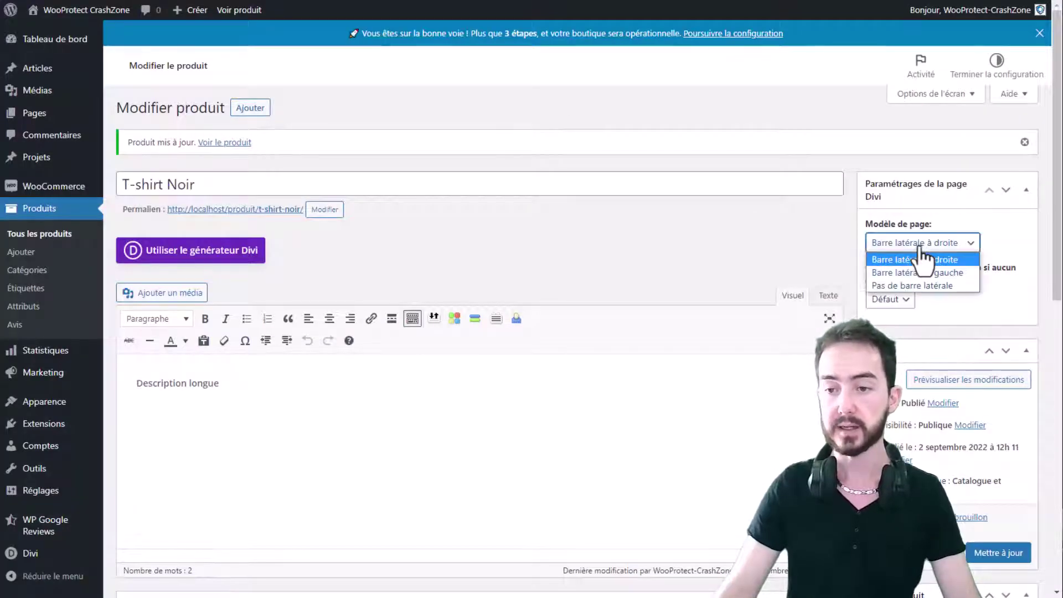
click(921, 284)
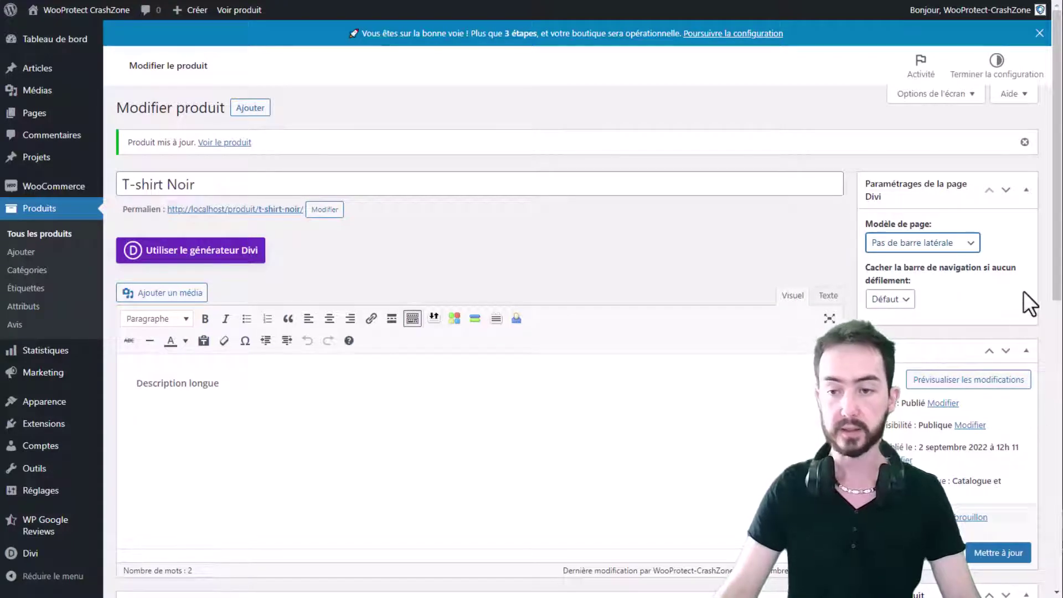
Examine the product's publication status options and keep "Publié" selected
scroll(1004, 296, down, 2)
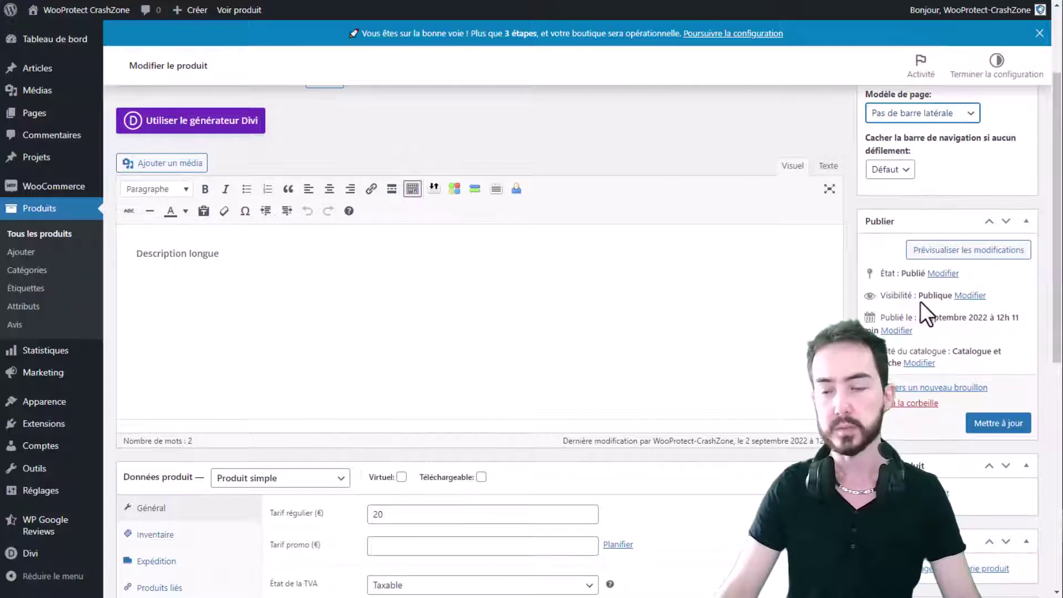
scroll(967, 195, down, 1)
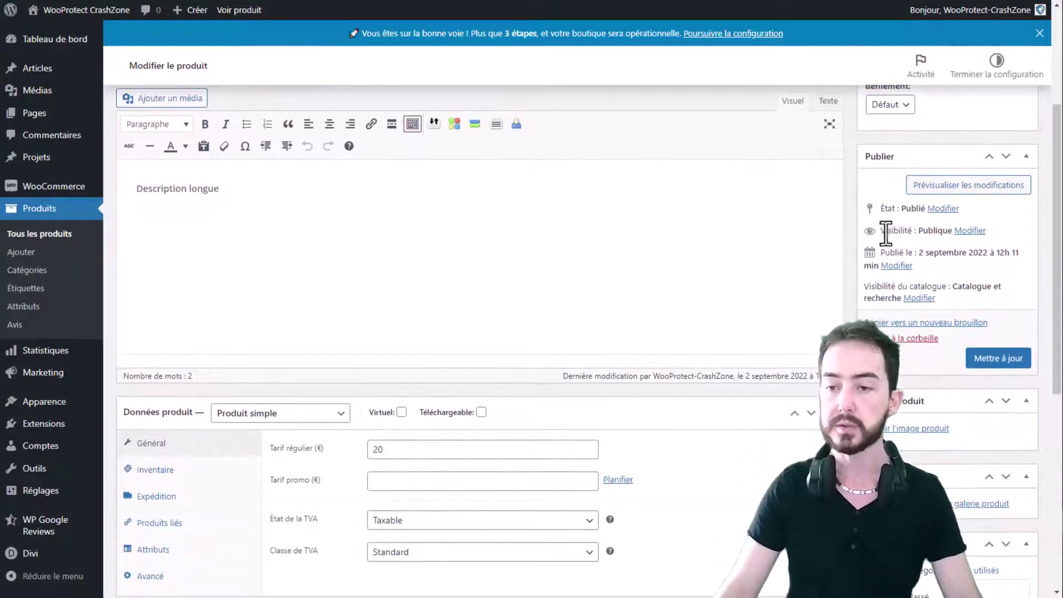
click(943, 208)
click(940, 228)
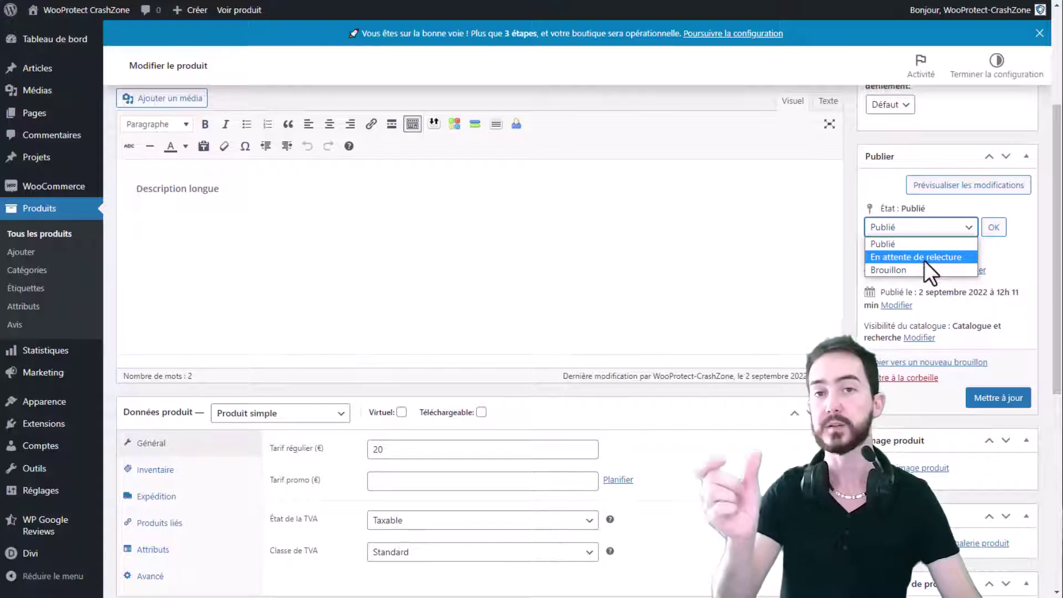
click(944, 245)
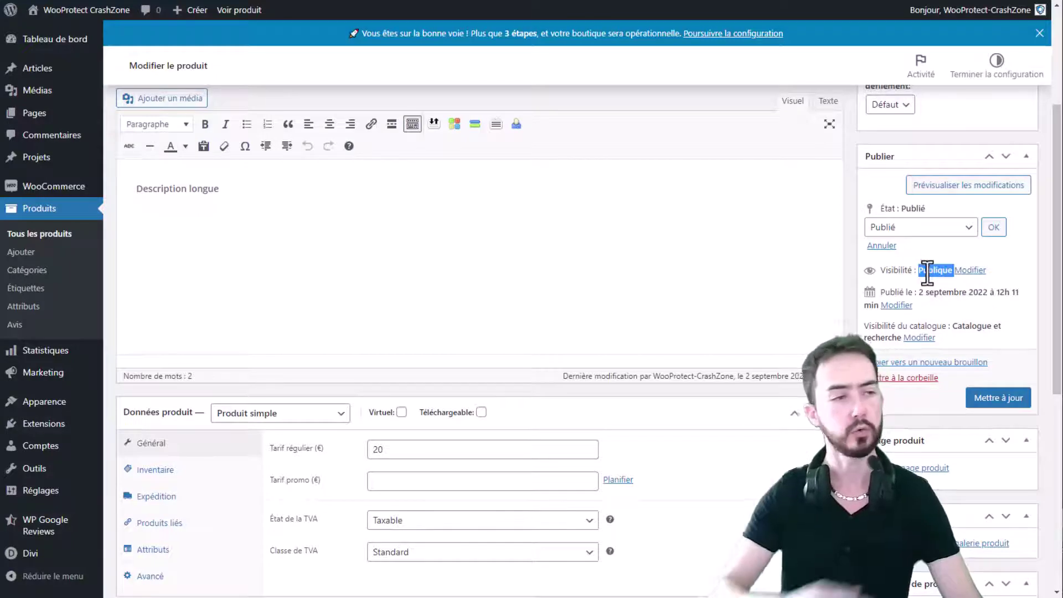
Examine the product's visibility options and publication date settings, keeping the visibility on "Publique" and leaving the date as is
click(973, 271)
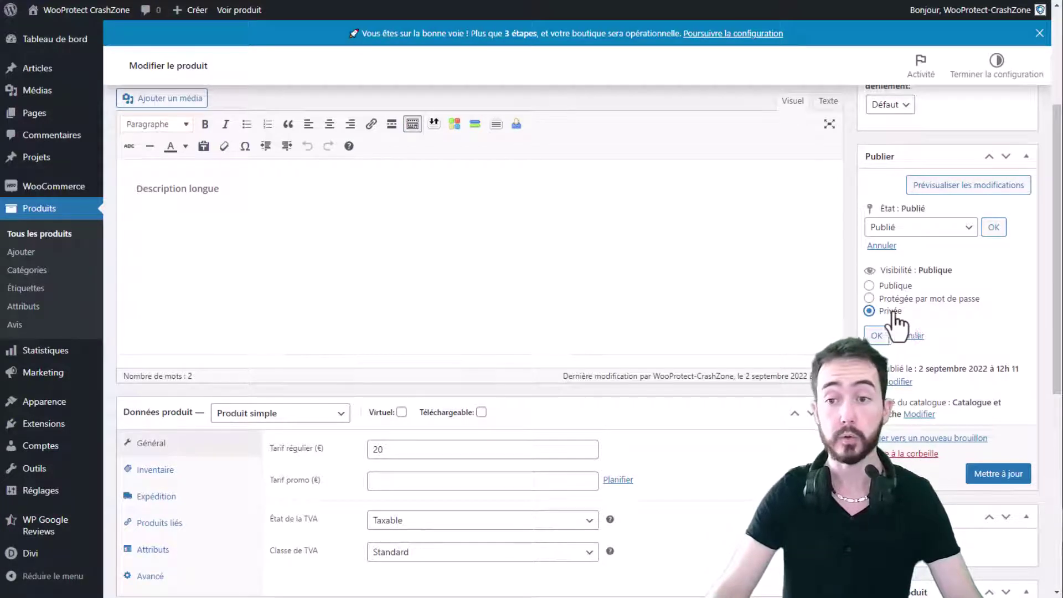
click(910, 300)
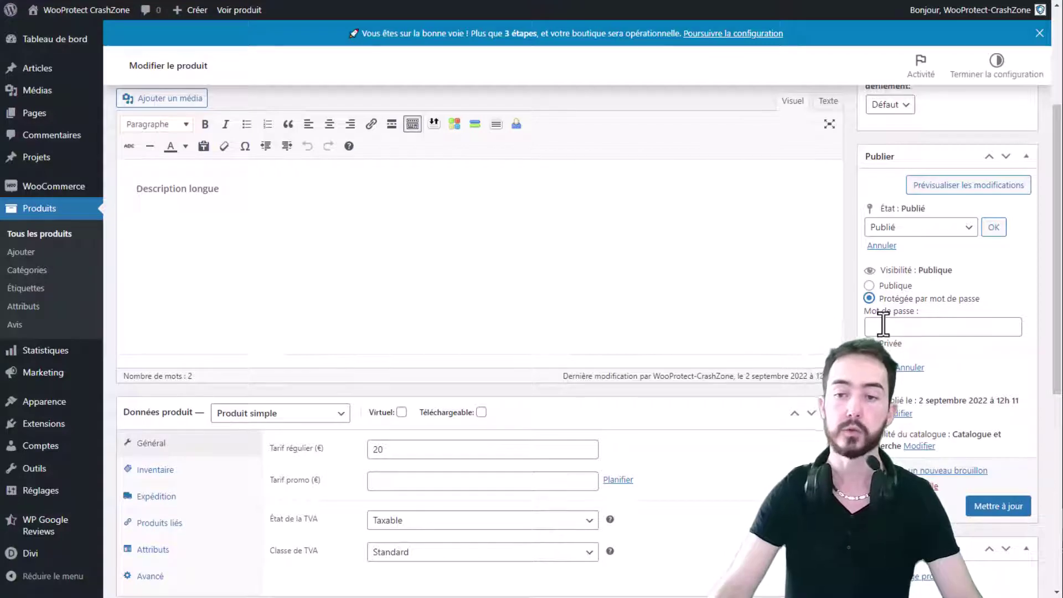
click(869, 285)
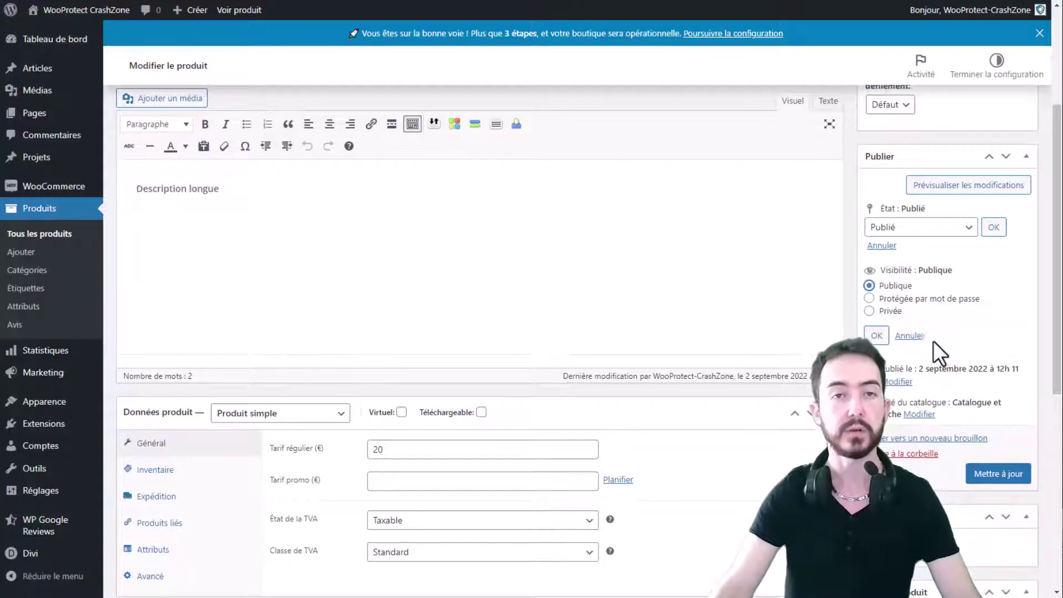
click(879, 338)
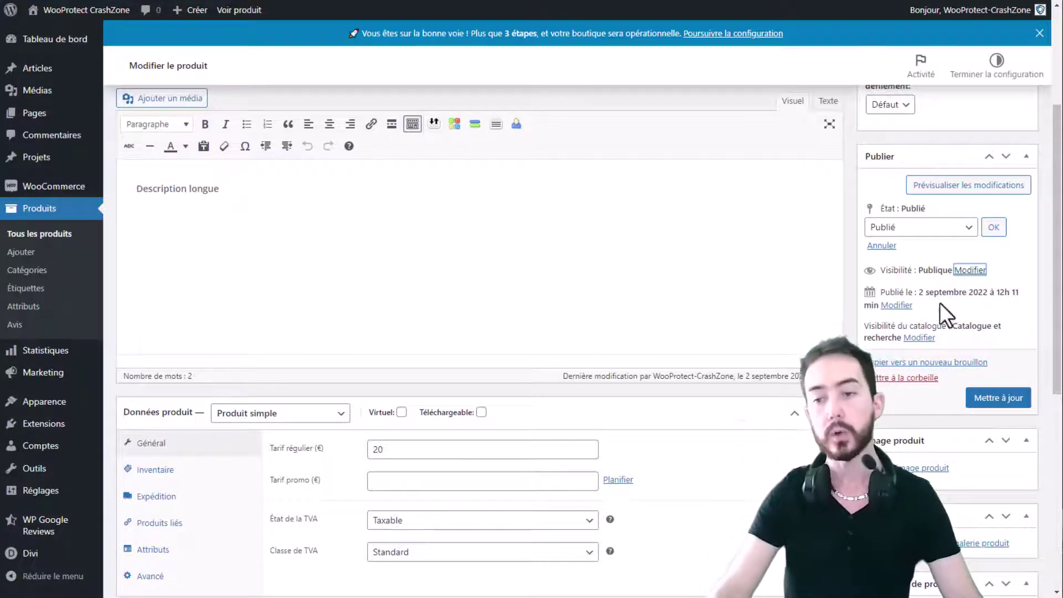
click(896, 305)
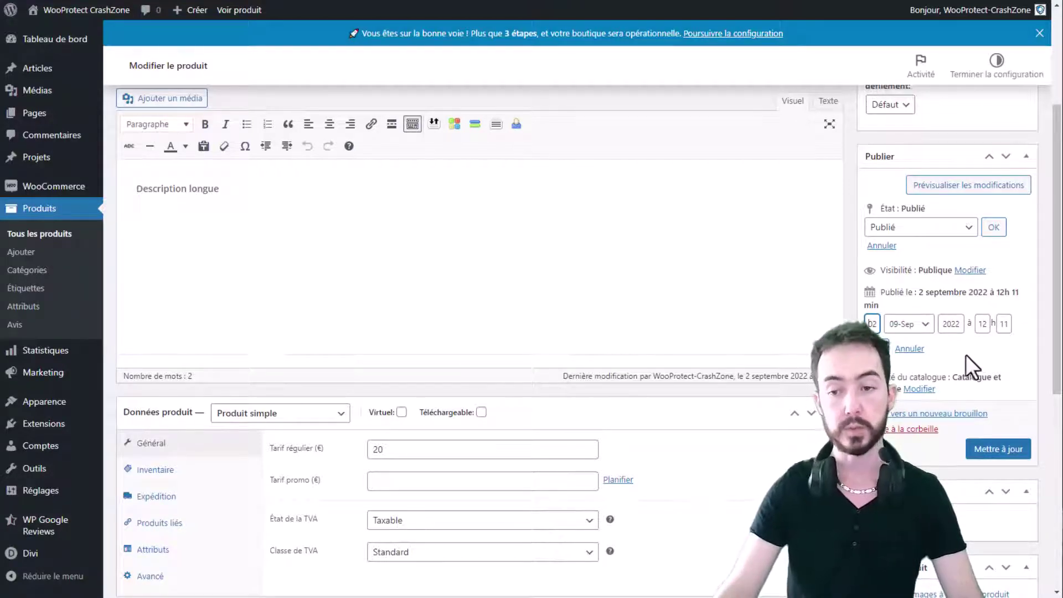
click(909, 348)
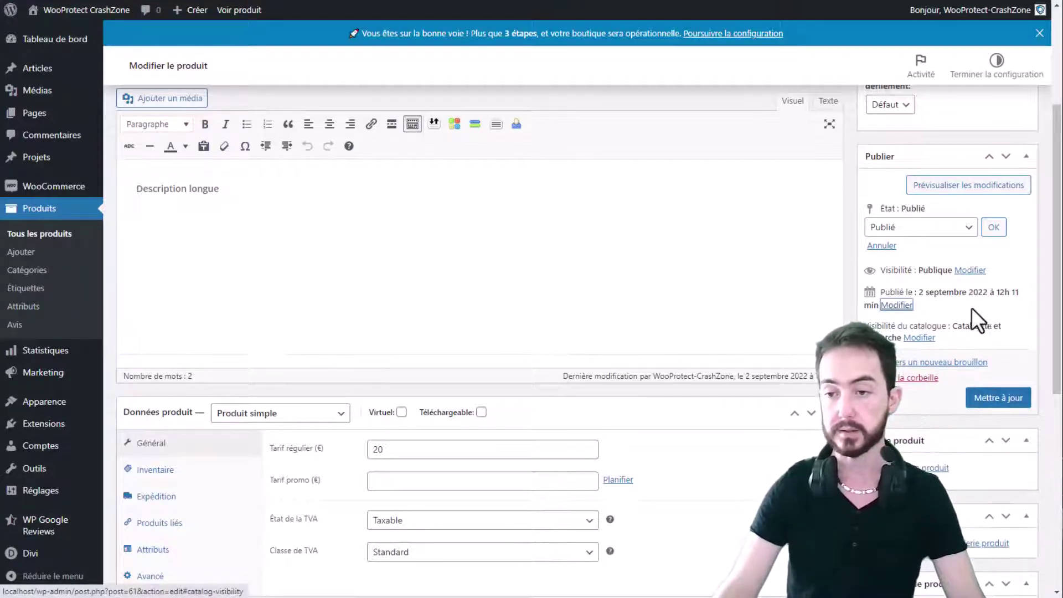
Upload the black T-shirt picture, set it as the product image and reload the product's storefront page
scroll(974, 282, down, 1)
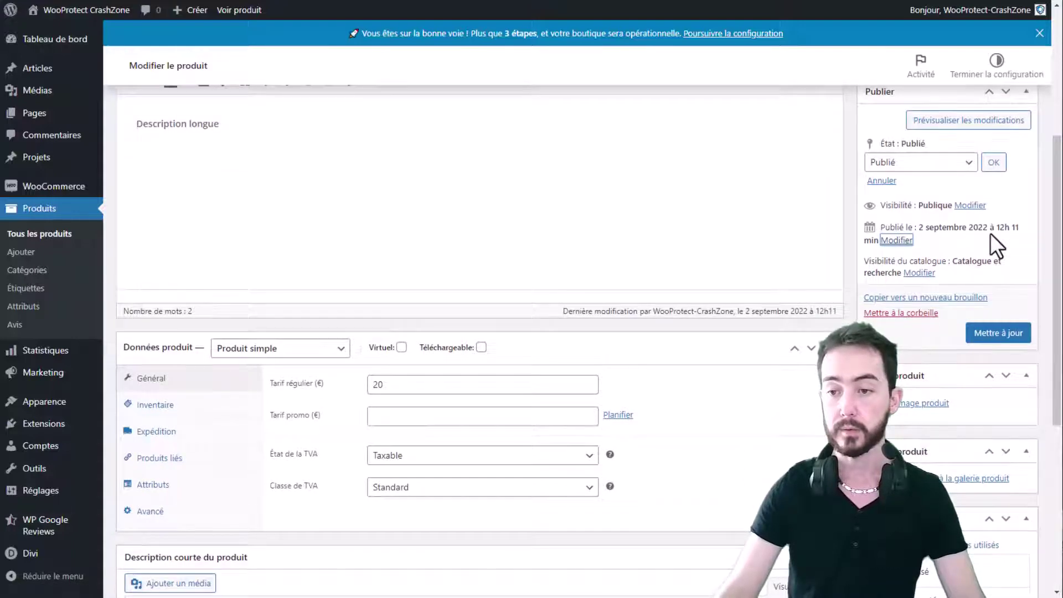
scroll(910, 261, down, 2)
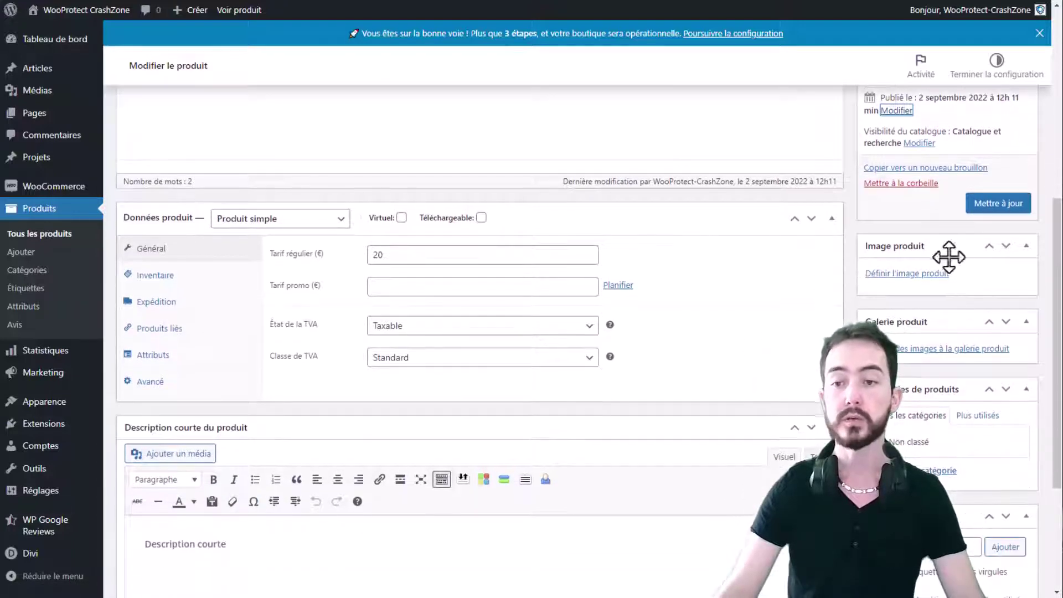
click(913, 274)
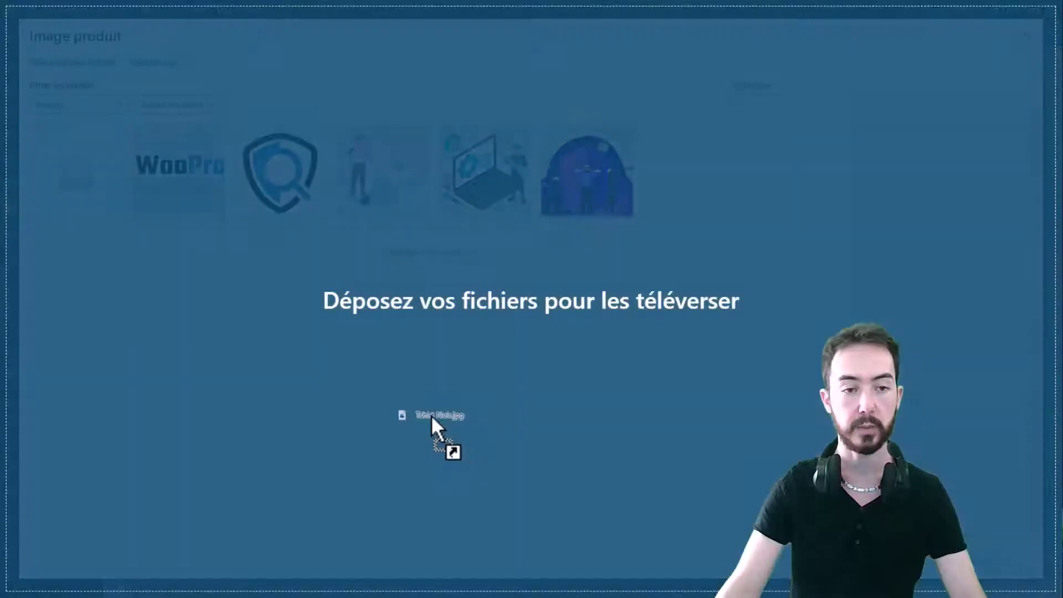
drag(431, 414, 273, 493)
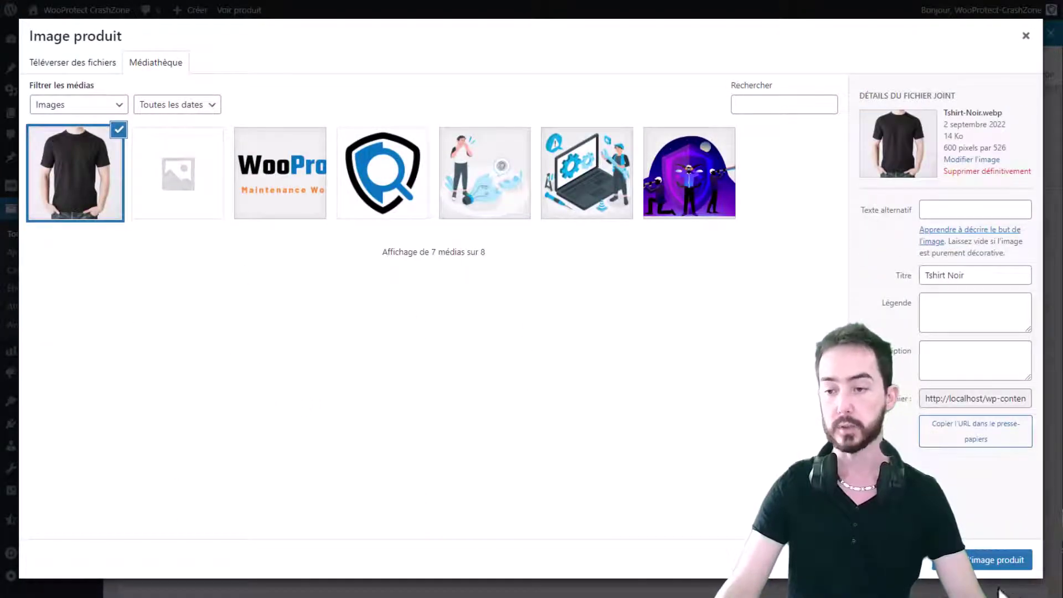
click(999, 559)
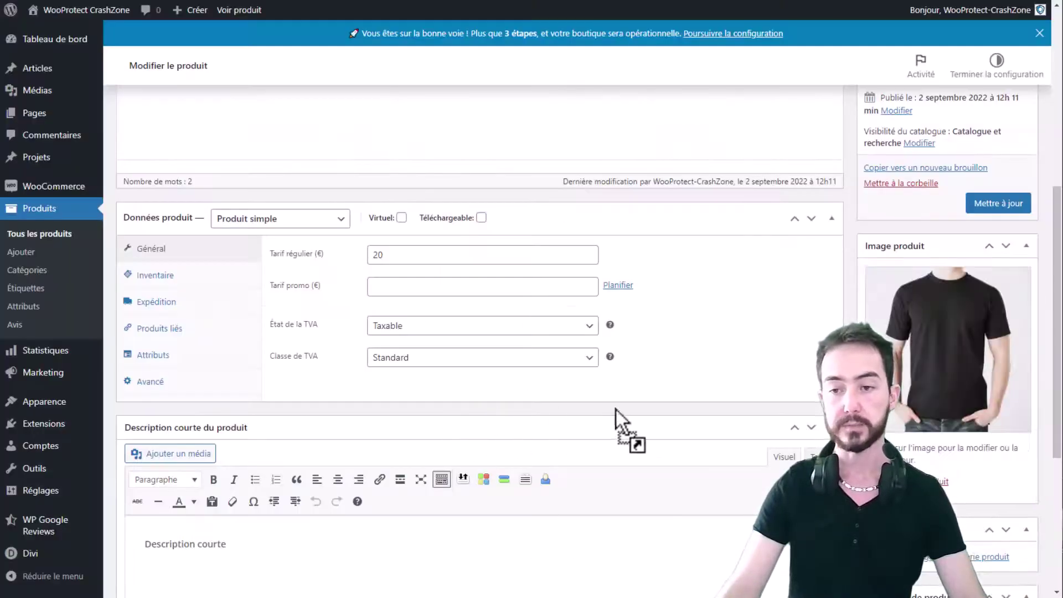
drag(976, 360, 126, 83)
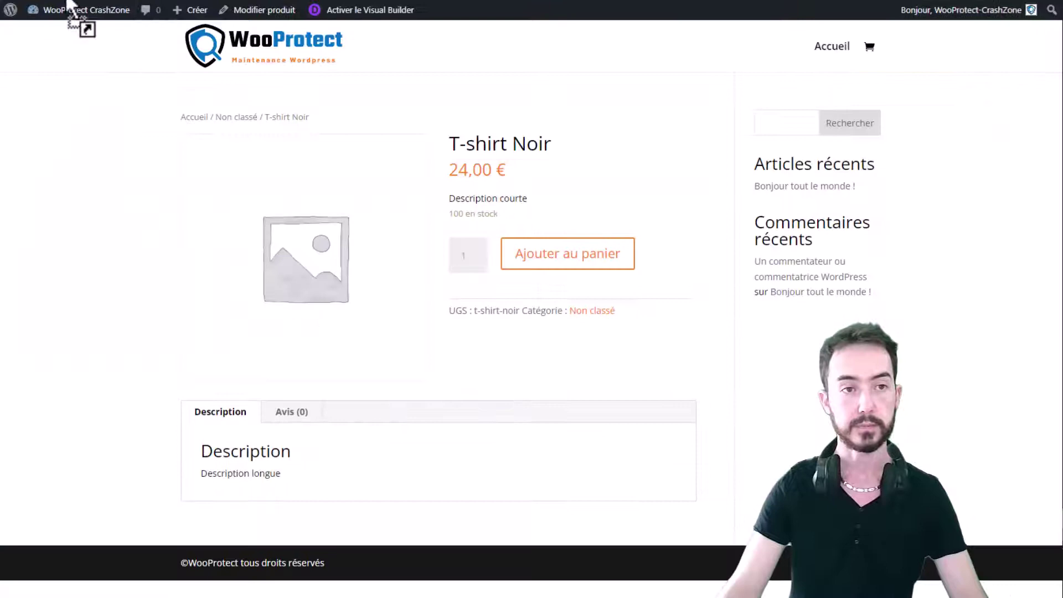
key(F5)
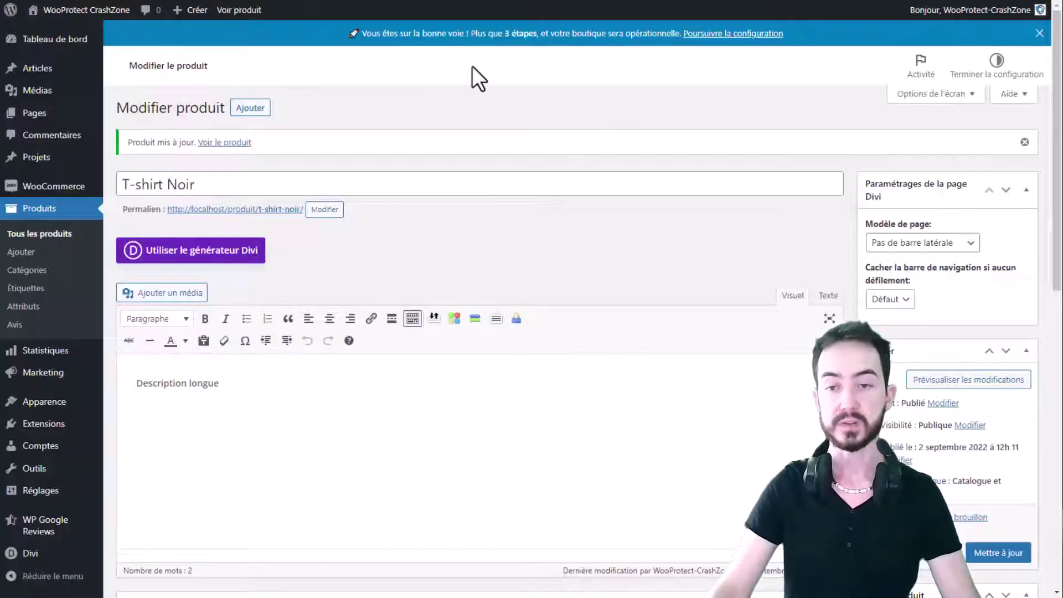
Add the black T-shirt picture from the media library to the product gallery
scroll(809, 232, down, 5)
scroll(927, 249, down, 5)
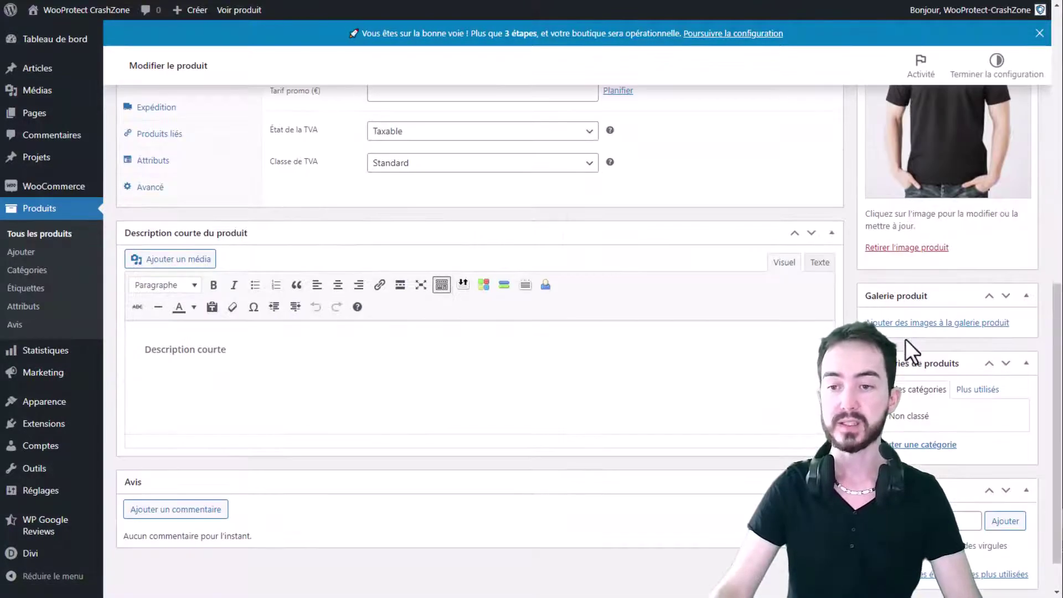
click(911, 327)
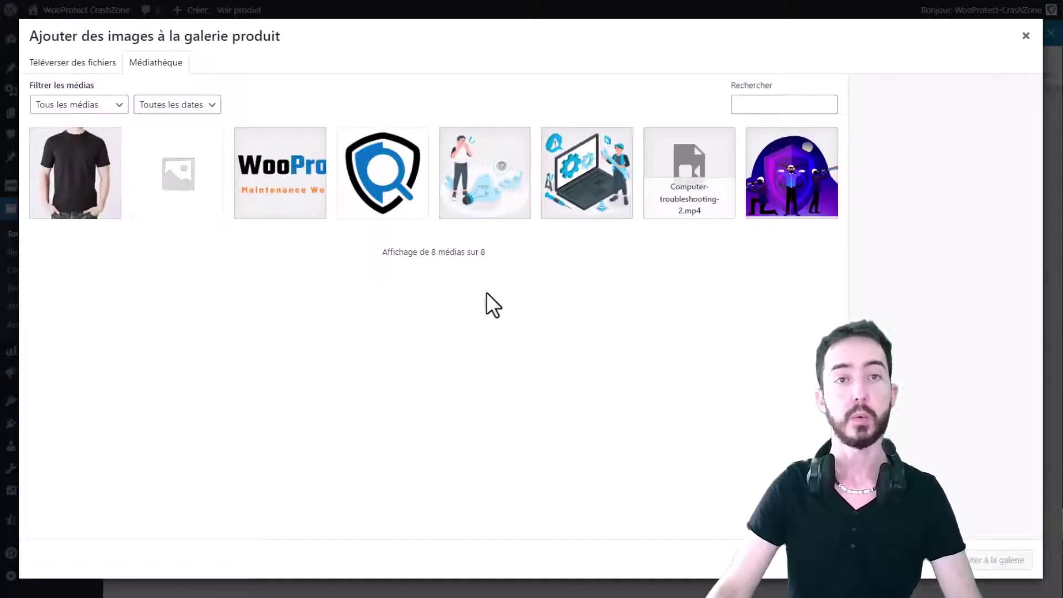
click(93, 208)
click(177, 173)
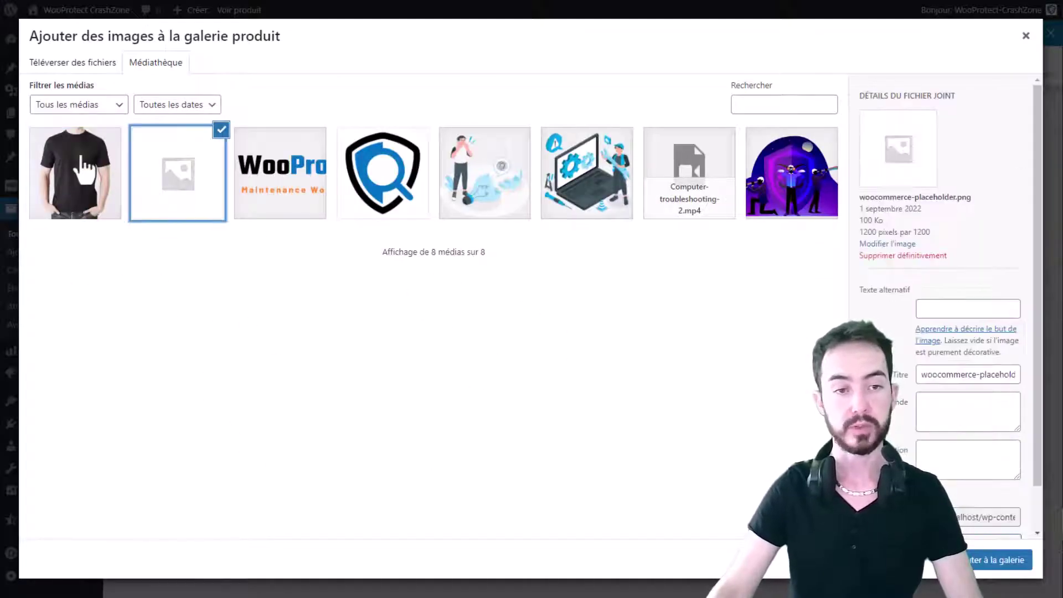
click(83, 183)
click(1001, 559)
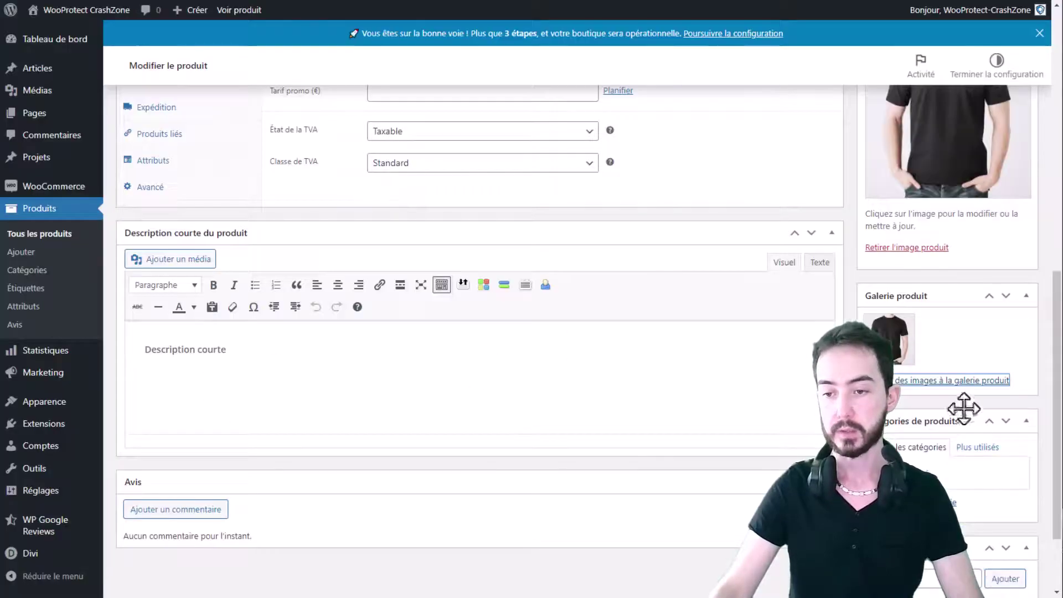
Add woocommerce-placeholder.png and the blue and black shield logo to the product gallery
click(953, 382)
click(178, 171)
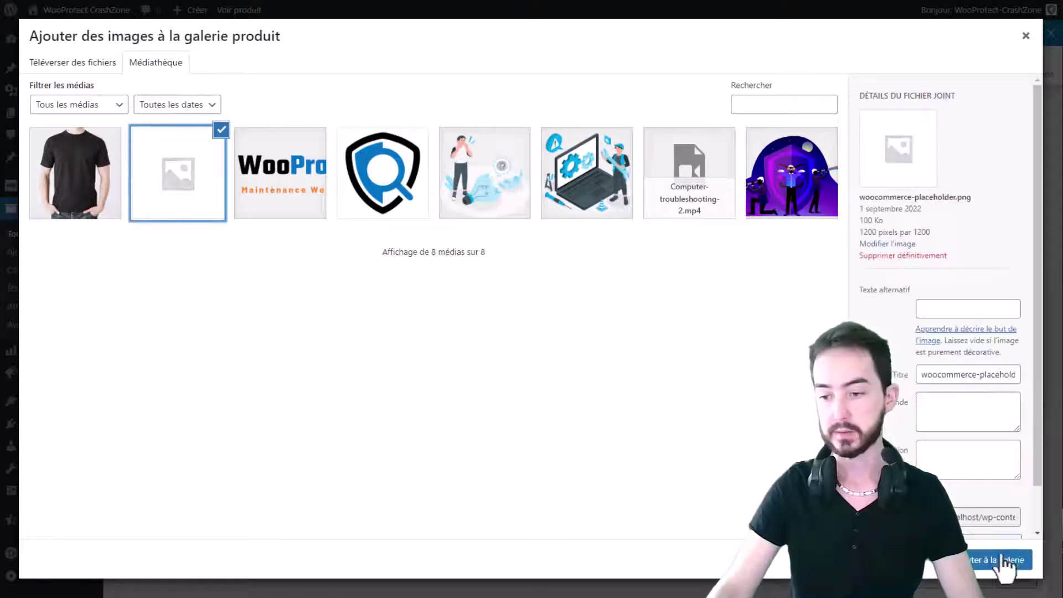
click(996, 565)
click(885, 381)
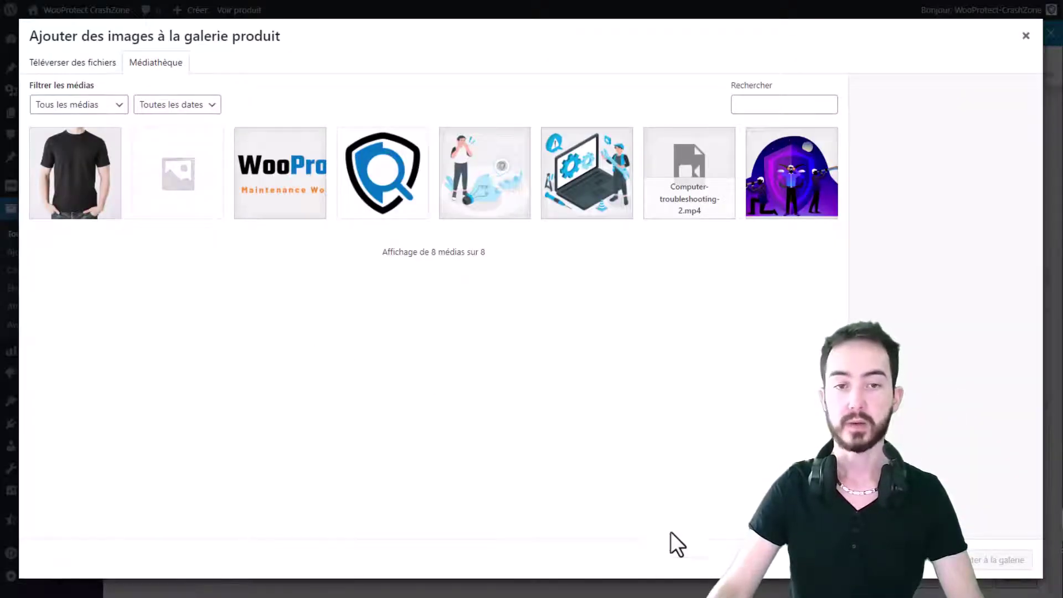
click(387, 197)
click(996, 559)
Update the product and open its storefront page
scroll(971, 468, down, 5)
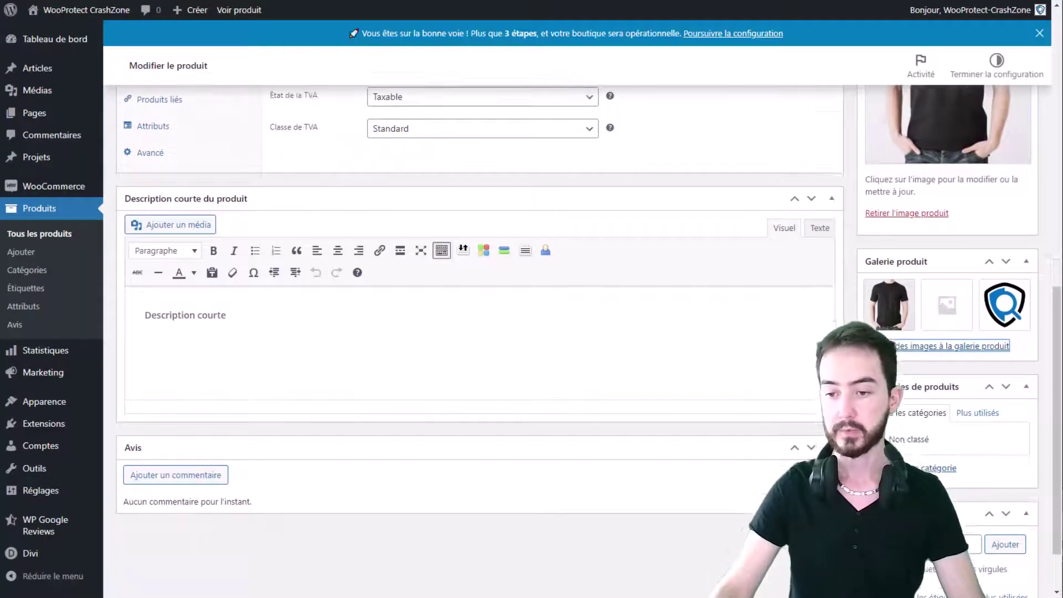
scroll(972, 467, up, 2)
click(997, 445)
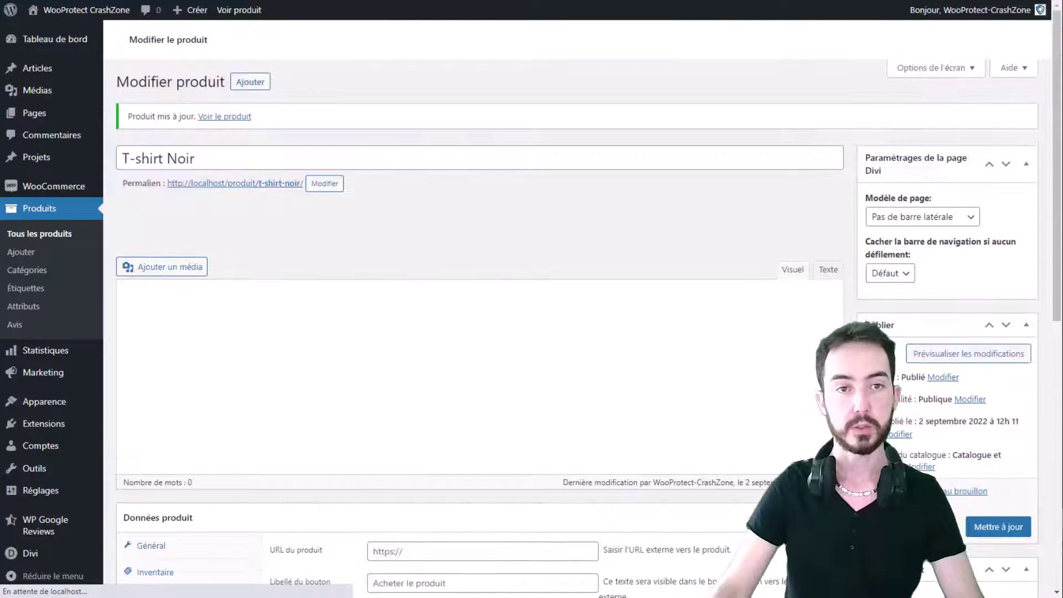
click(224, 112)
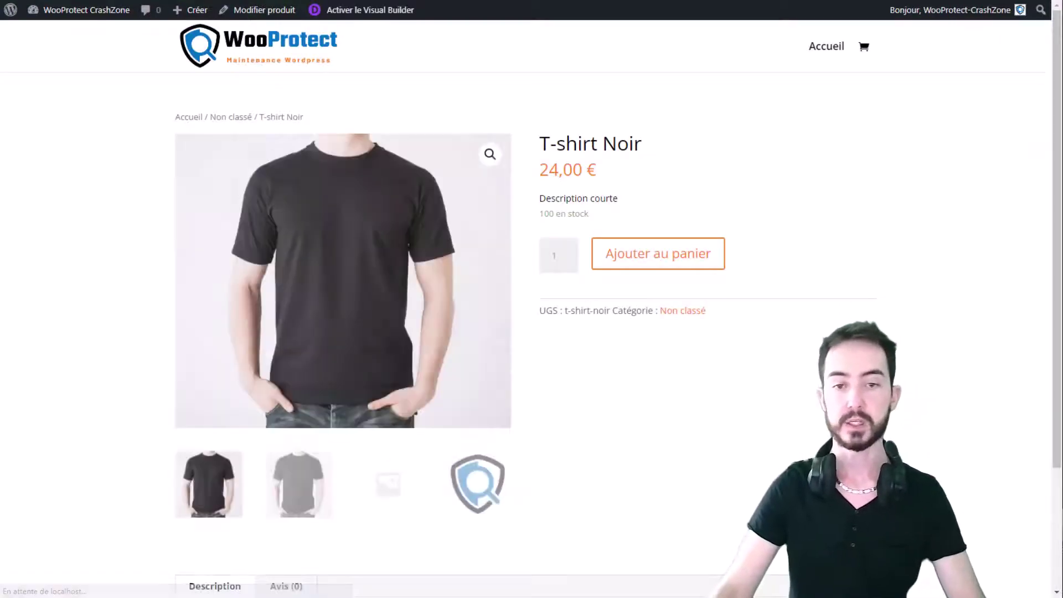
Browse the storefront gallery by displaying the T-shirt, placeholder and shield logo images in turn
scroll(754, 351, down, 2)
scroll(329, 423, up, 2)
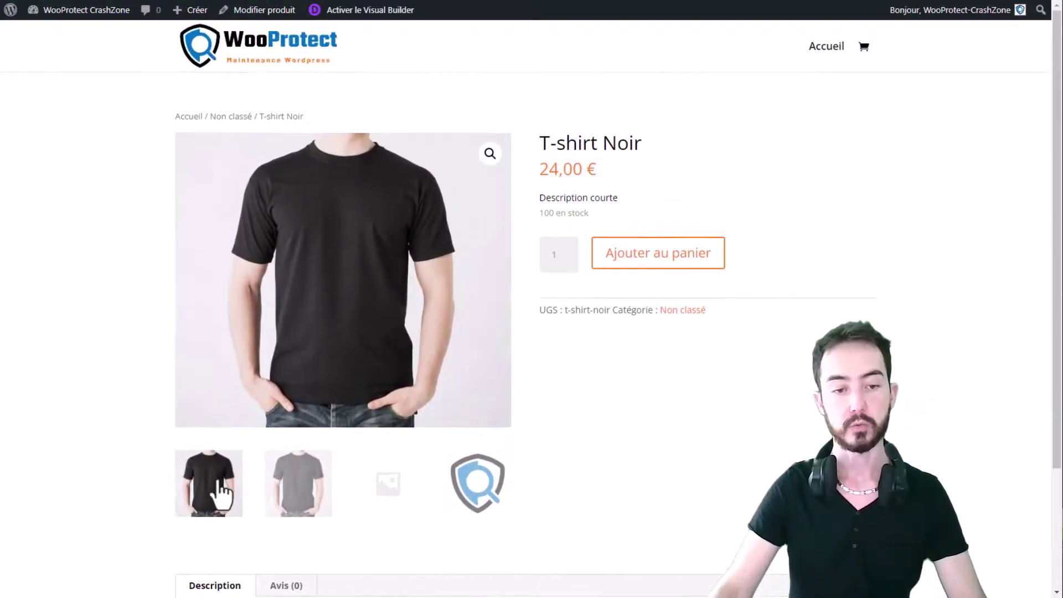
click(304, 491)
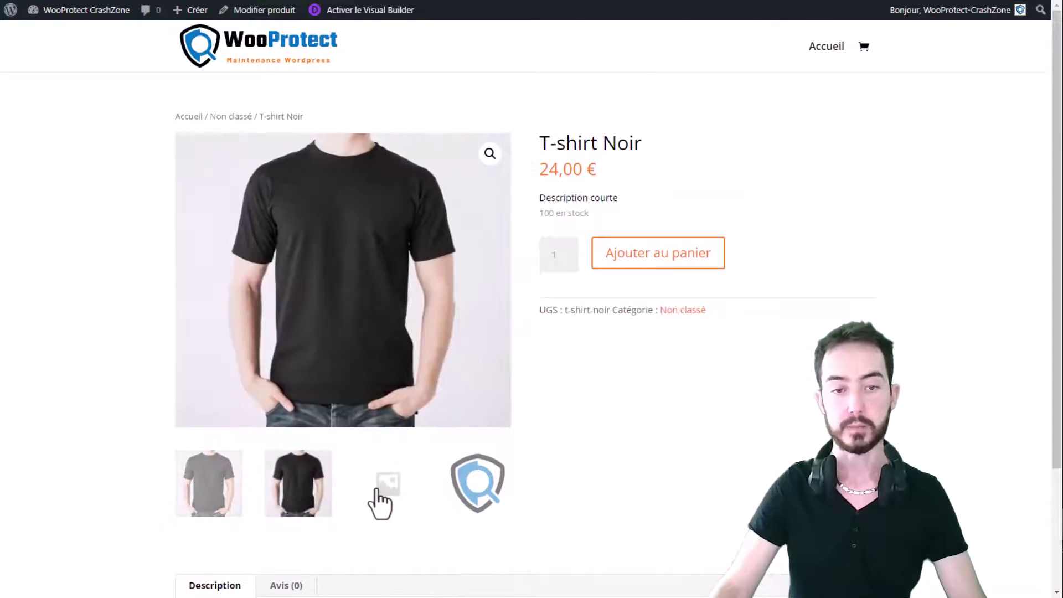
click(385, 501)
click(494, 523)
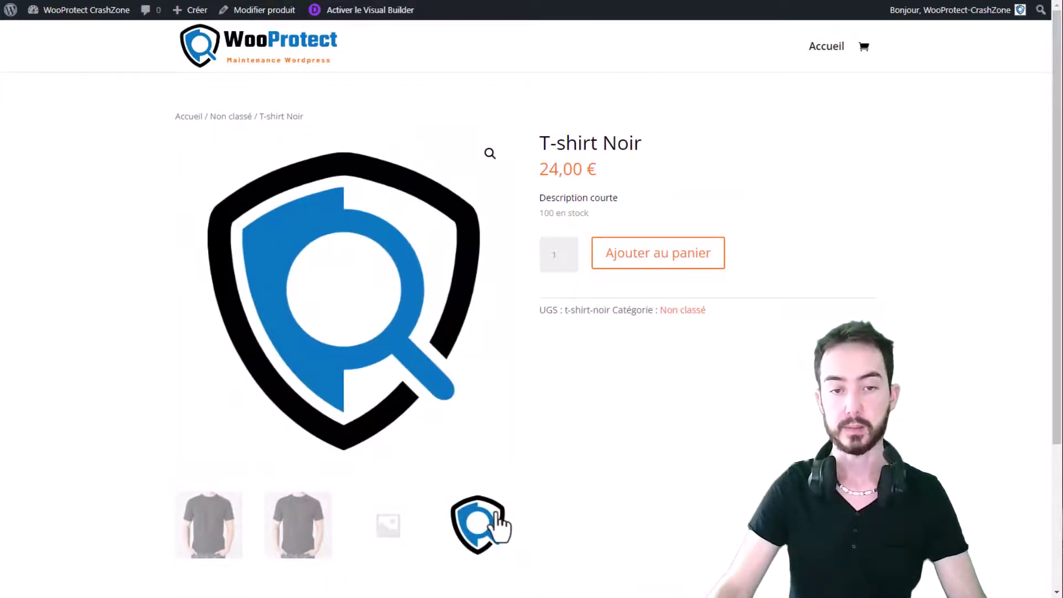
click(322, 534)
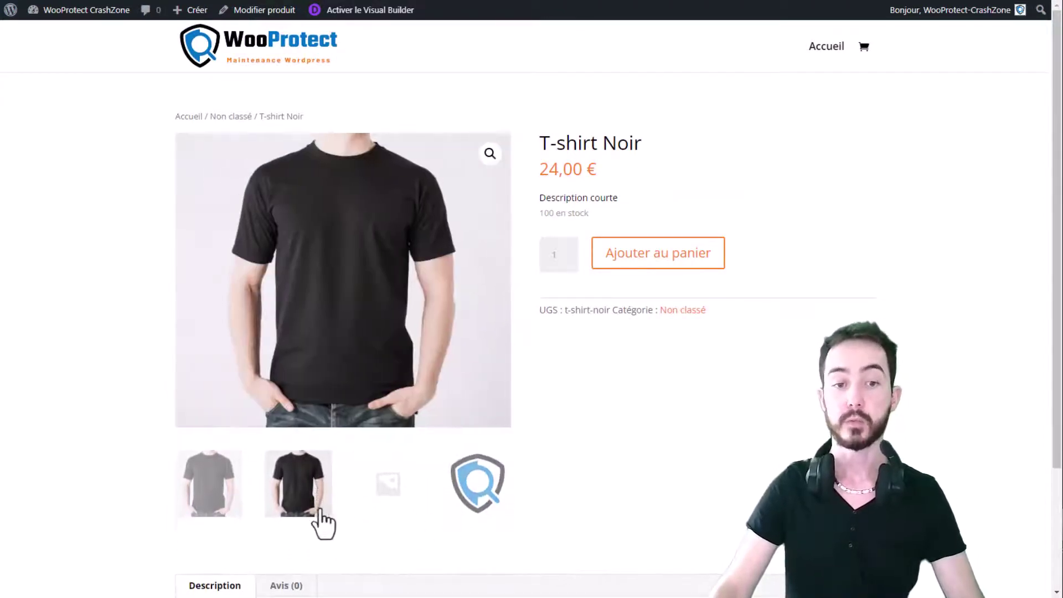
click(373, 503)
click(296, 506)
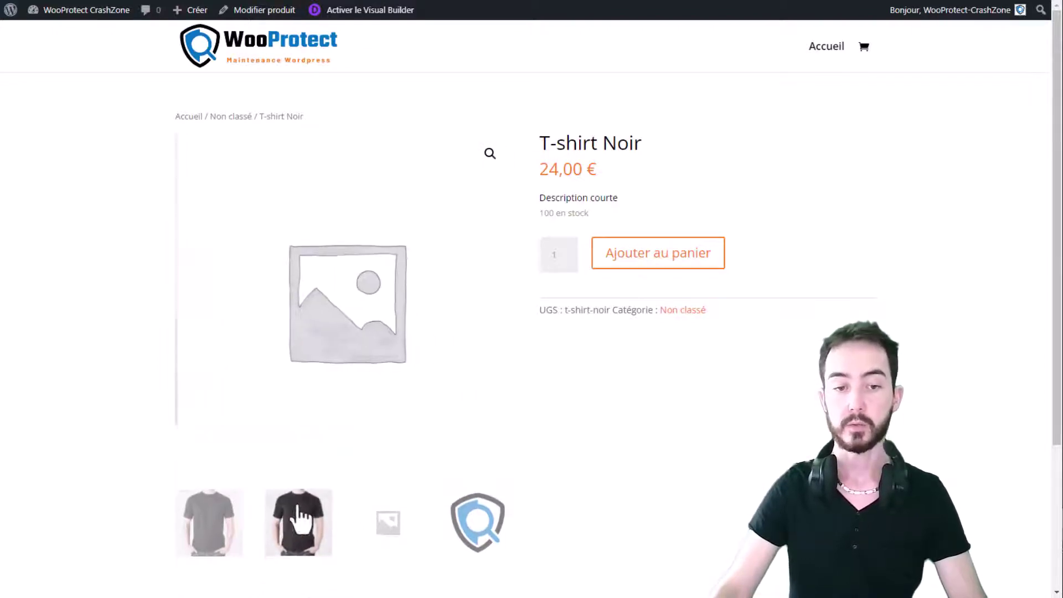
click(386, 501)
click(288, 514)
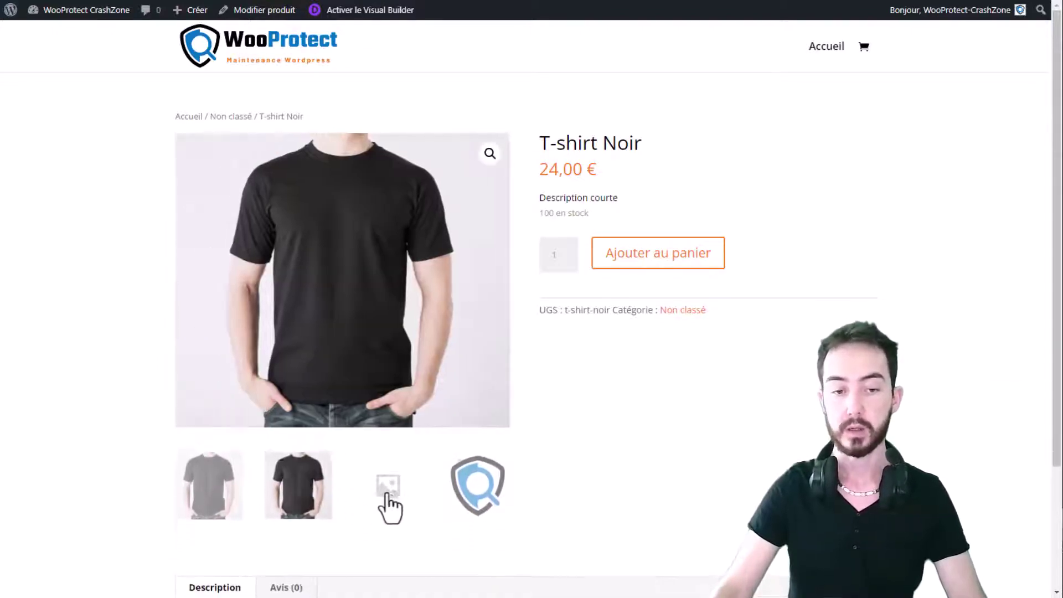
click(389, 505)
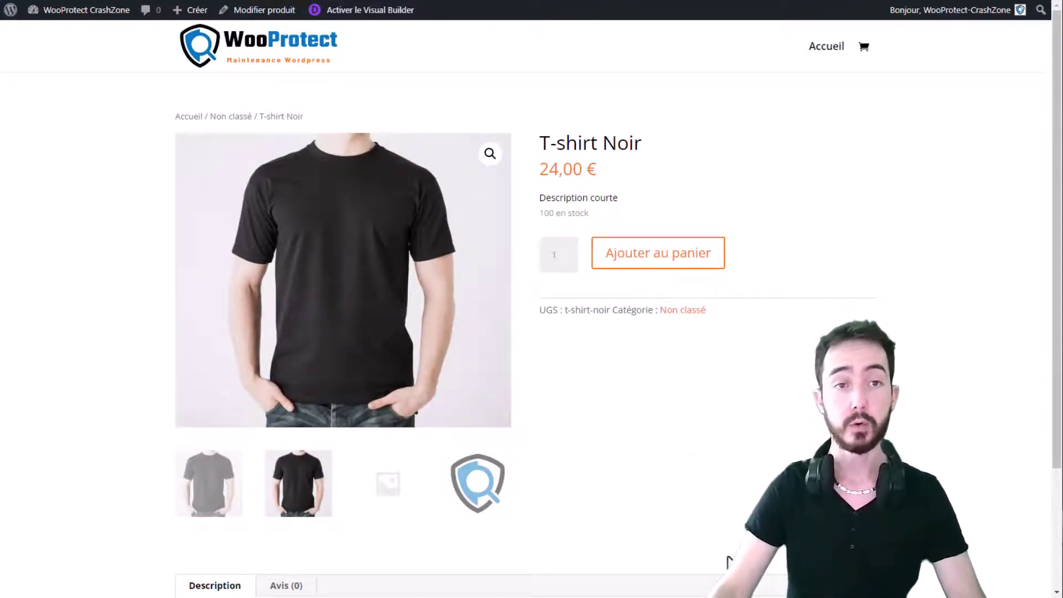
Look over the product editor's publishing and product data settings, and examine the storefront page's description and reviews
scroll(723, 379, down, 2)
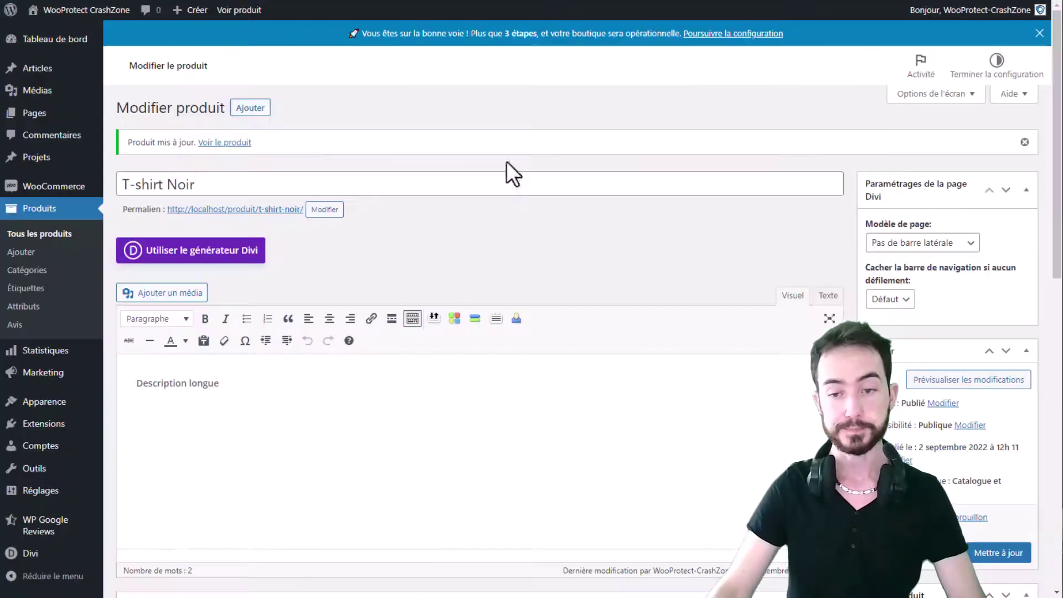
scroll(938, 287, down, 4)
scroll(934, 269, down, 7)
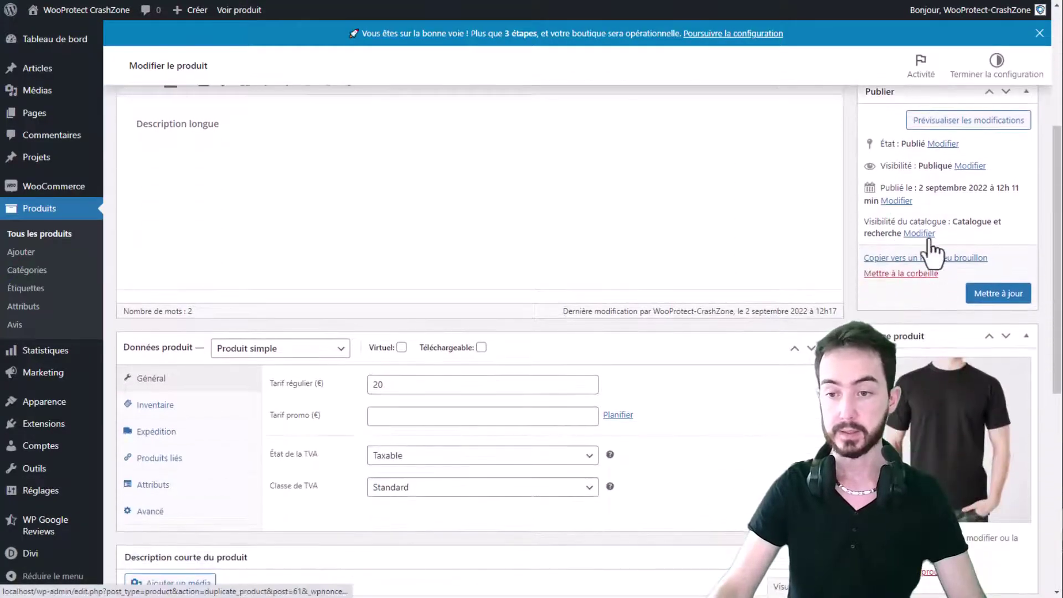
scroll(952, 252, down, 2)
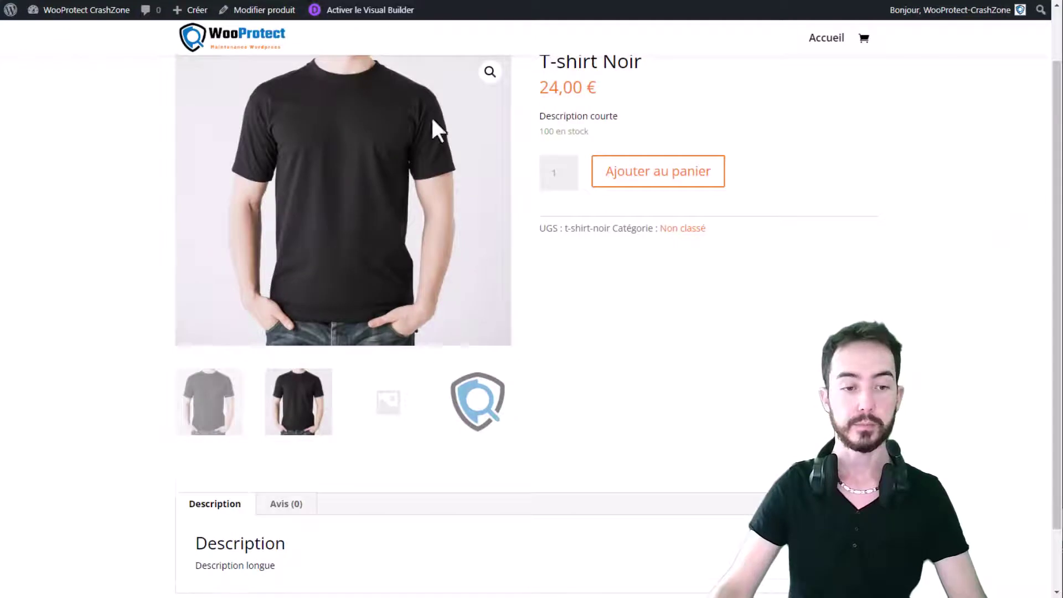
scroll(327, 399, down, 2)
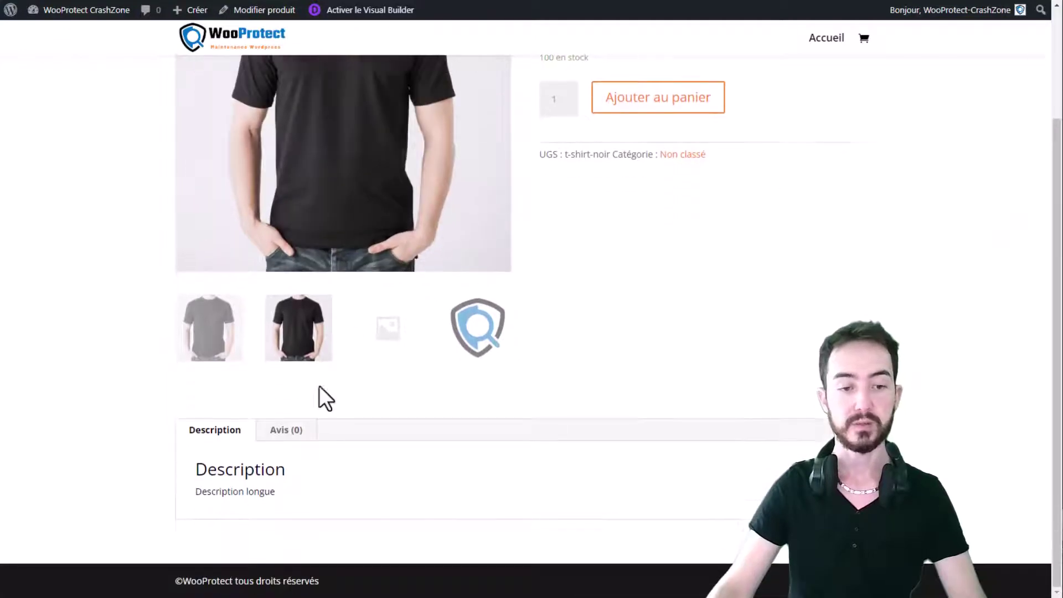
click(286, 432)
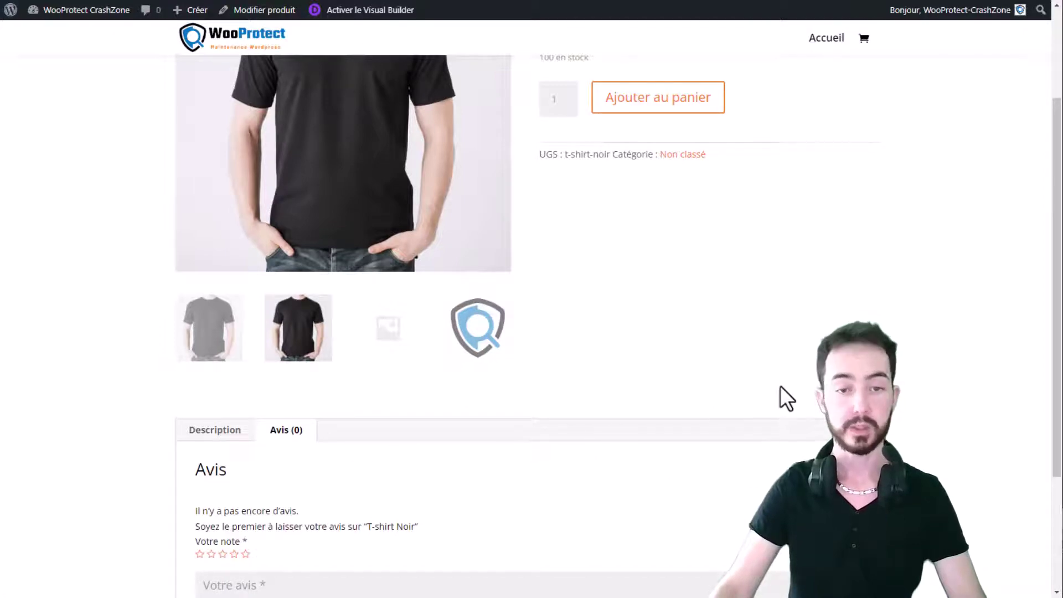
scroll(780, 387, up, 3)
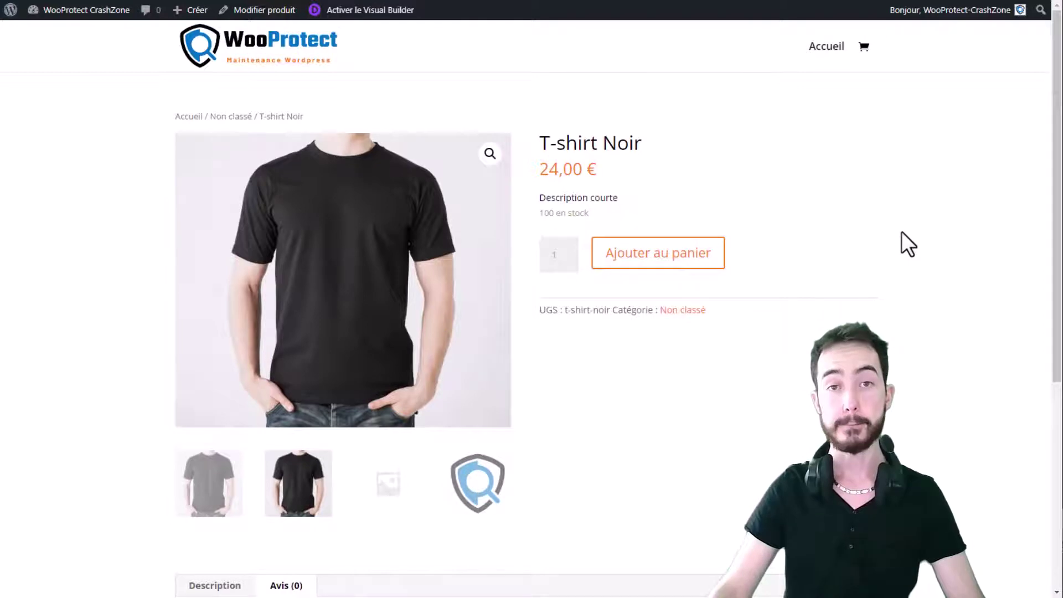
Return to the product editor and open the list of all products
key(alt+Left)
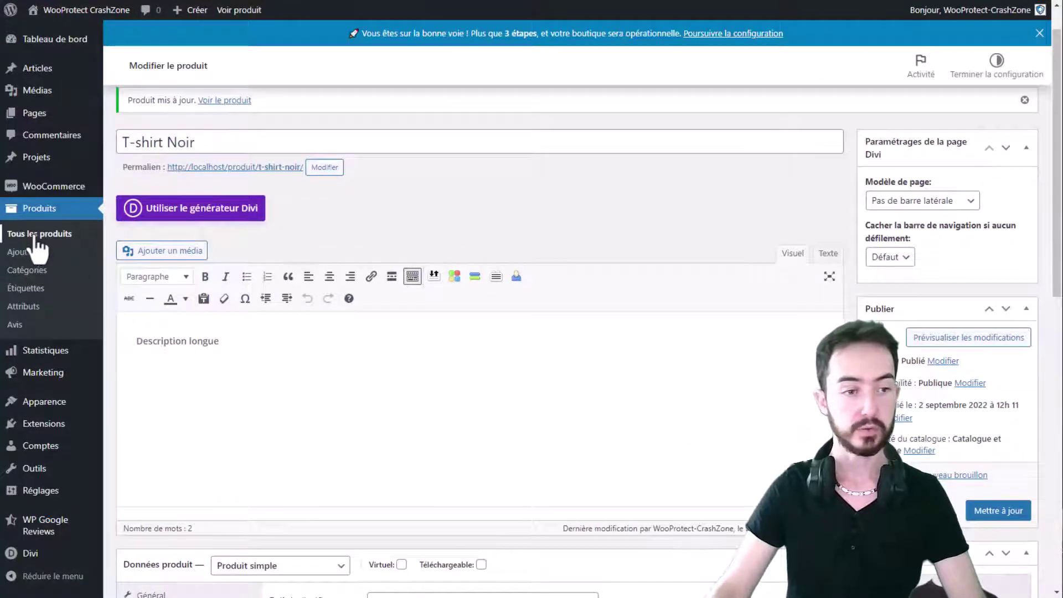
click(13, 233)
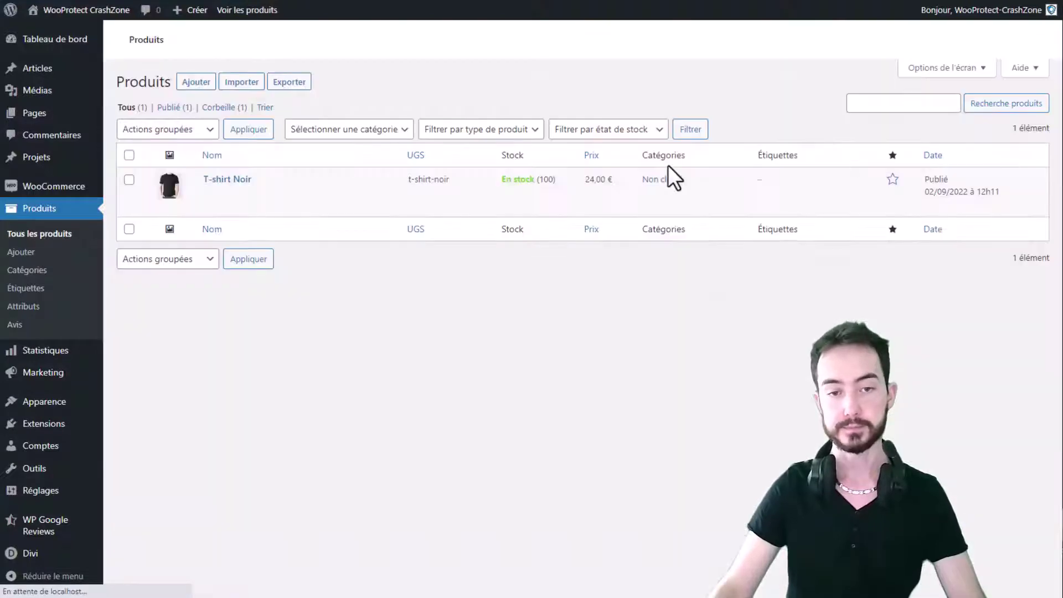
scroll(654, 328, up, 1)
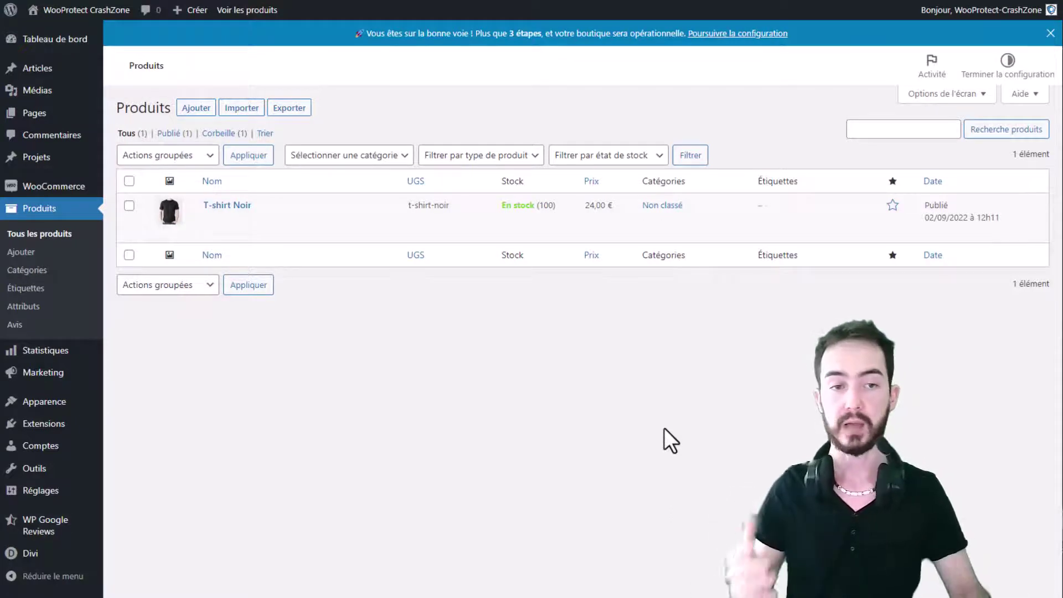
Review the quick-edit fields of T-shirt Noir and save them without changing any value
mouse_move(291, 221)
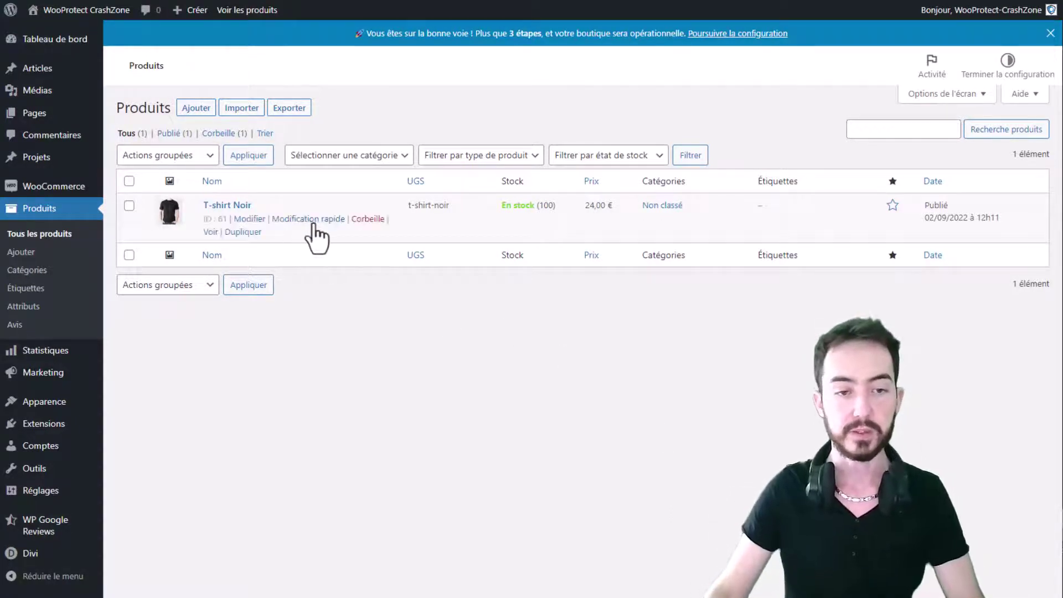
click(303, 222)
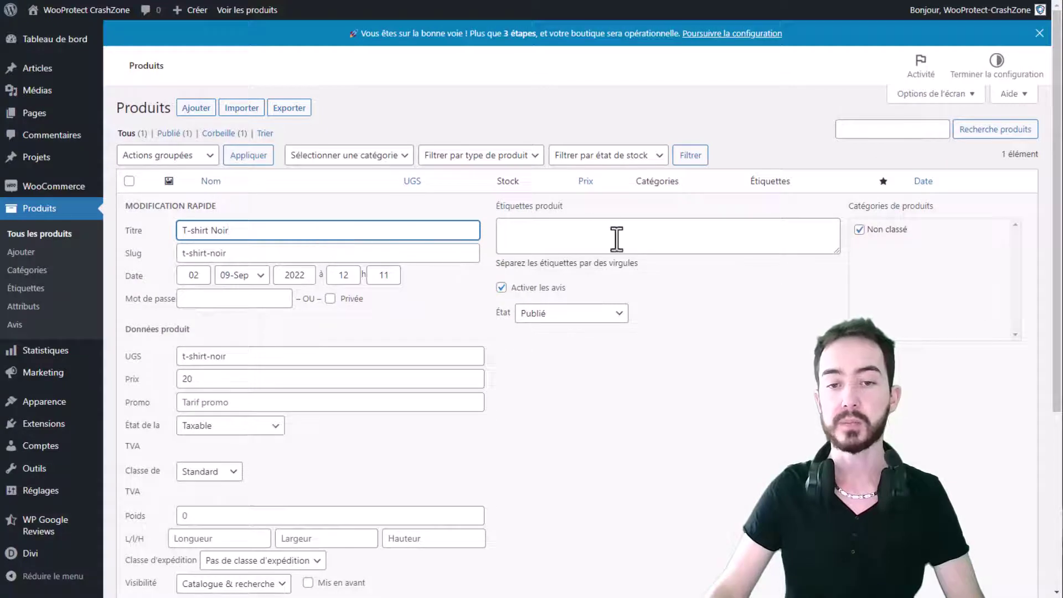
scroll(441, 434, down, 2)
scroll(344, 410, up, 2)
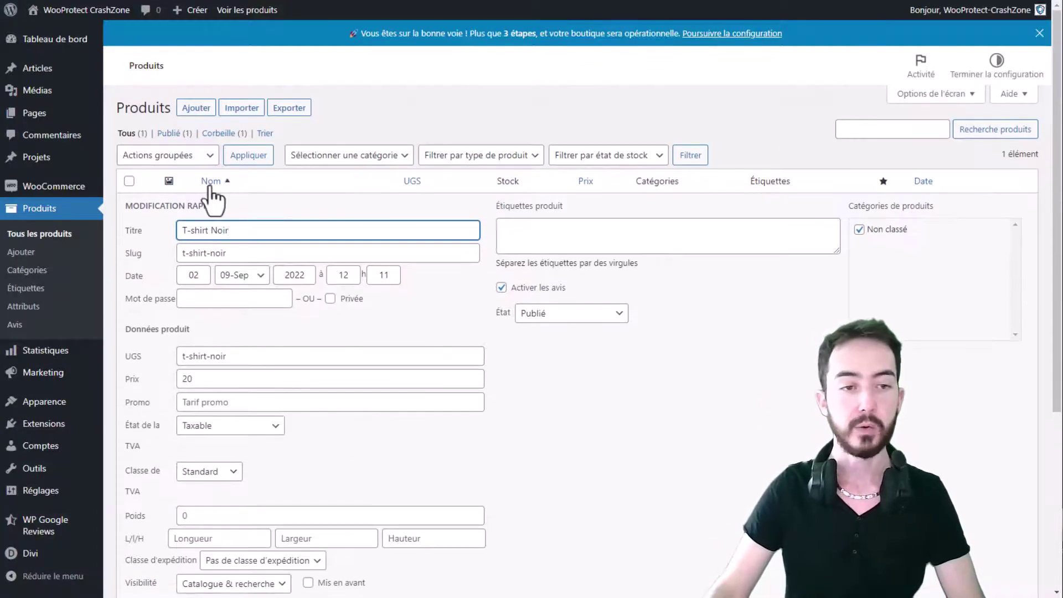
scroll(273, 237, down, 4)
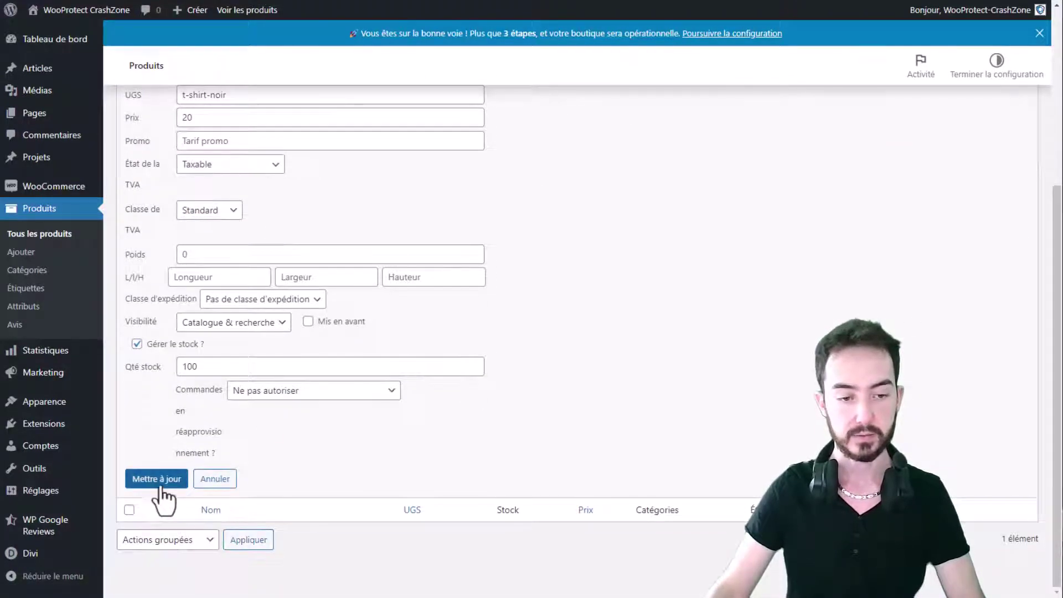
click(158, 479)
Duplicate the T-shirt Noir product and title the copy "T-shirt Blanc"
click(242, 231)
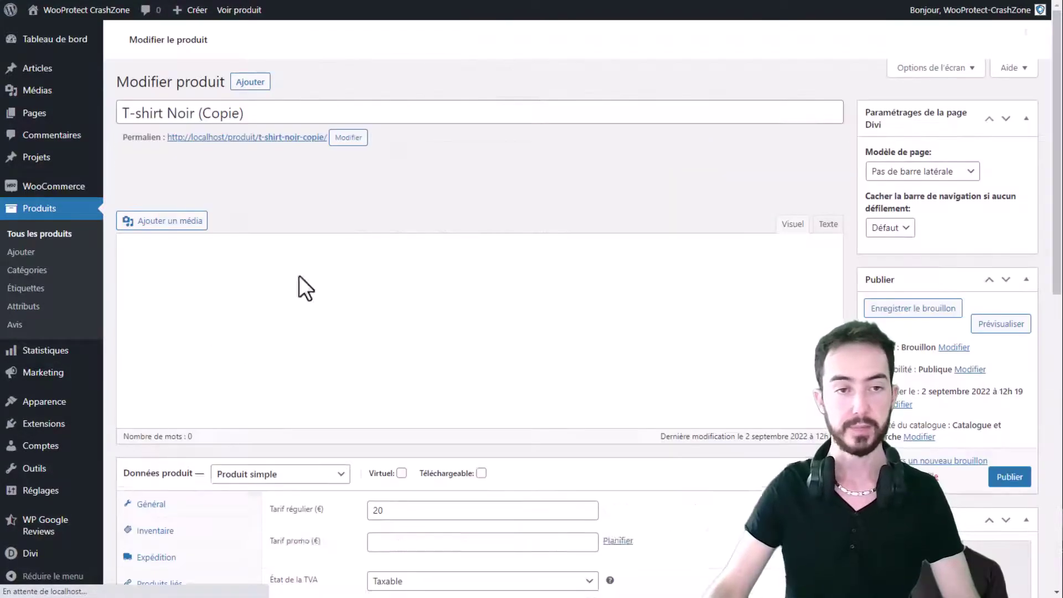
drag(244, 113, 166, 118)
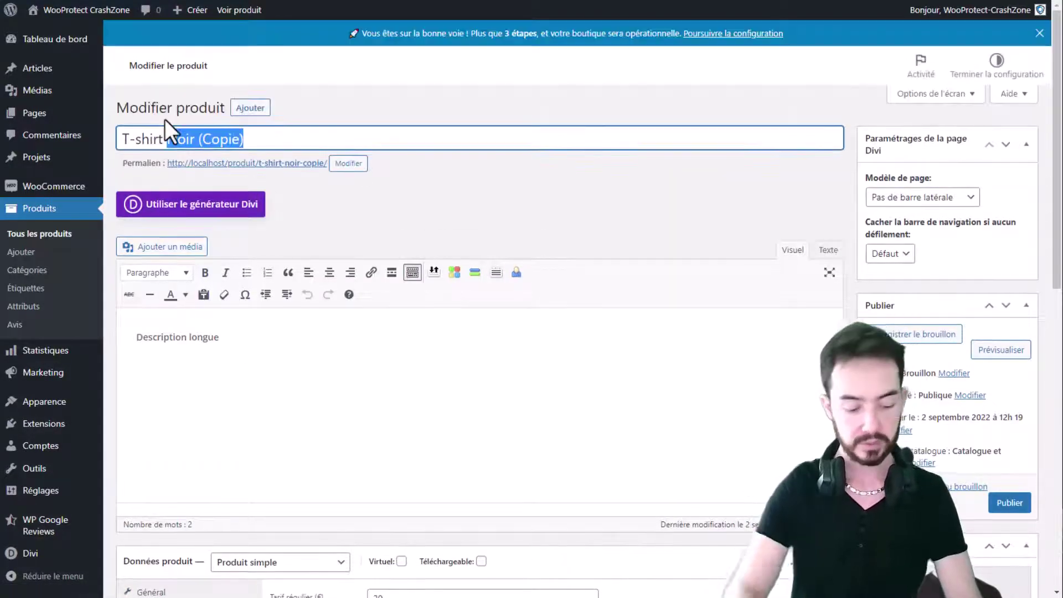
text(Blanc)
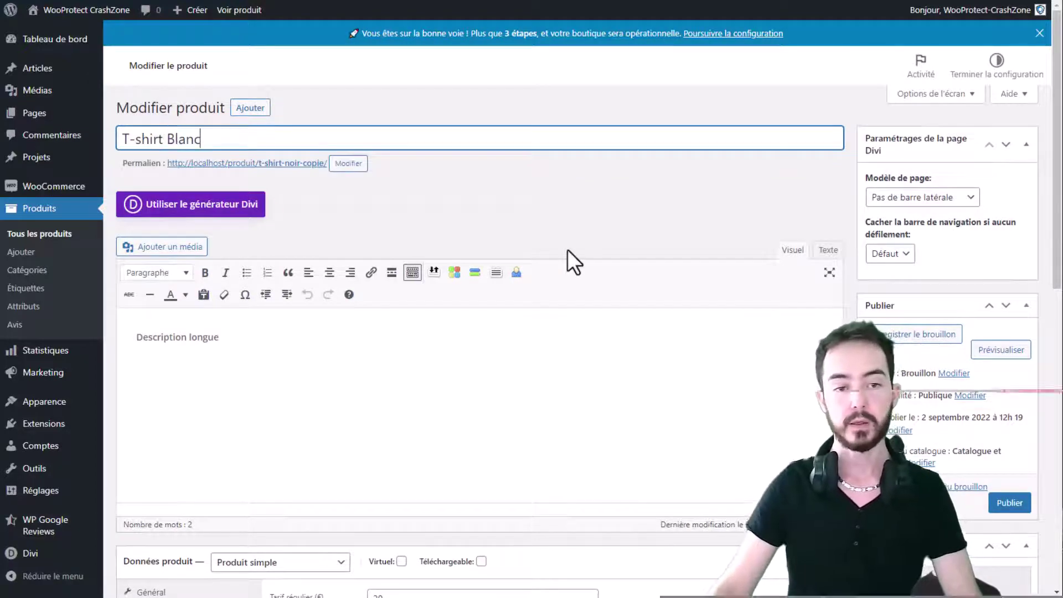
Set the duplicated product's permalink slug to t-shirt-blanc
click(348, 163)
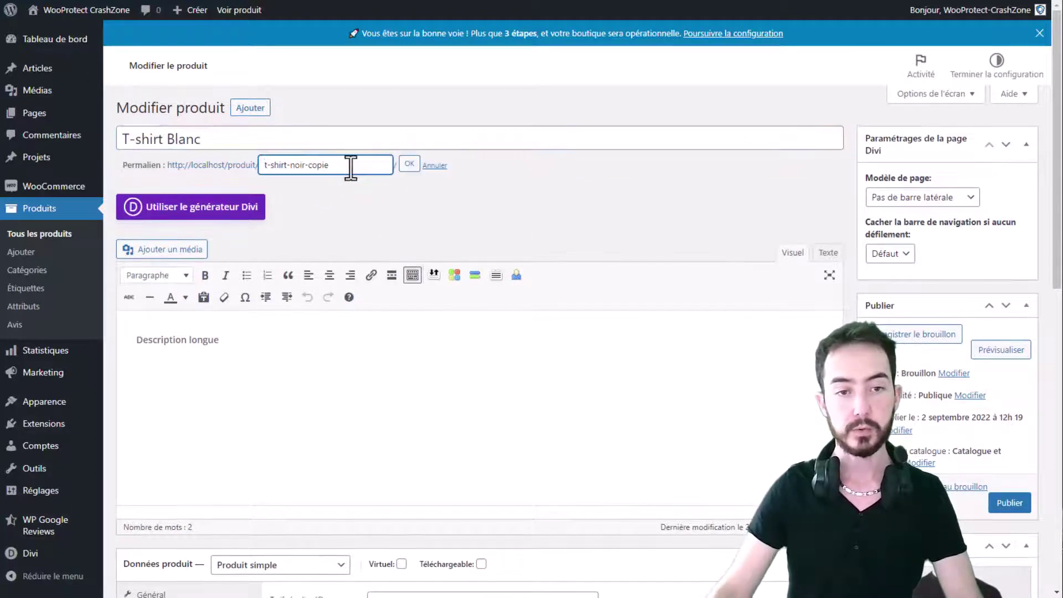
drag(351, 167, 296, 173)
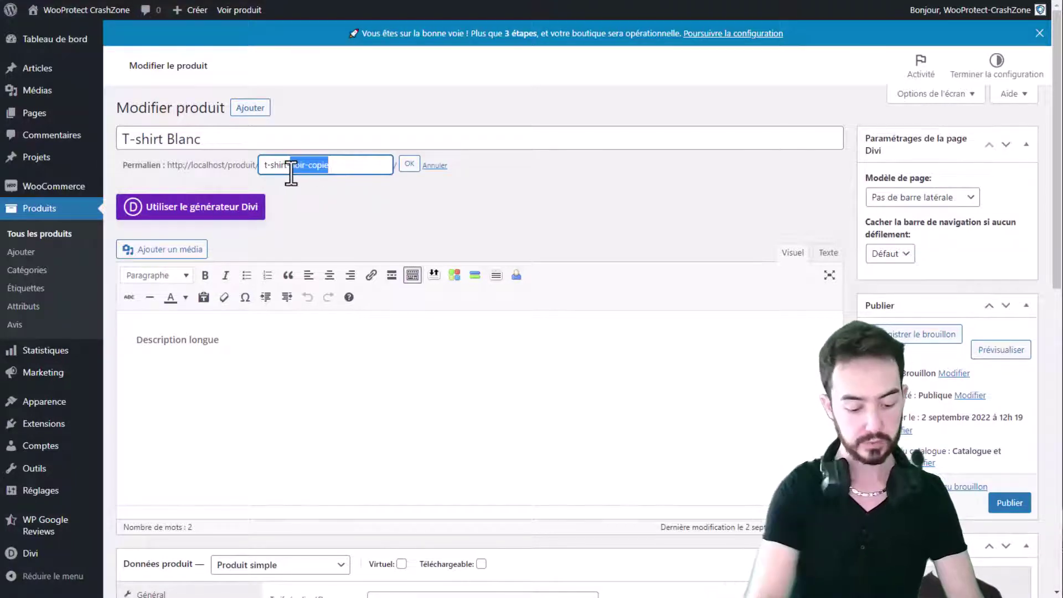
click(409, 164)
Upload Tshirt-Blanc.webp and set it as the product image
scroll(700, 242, down, 5)
click(899, 437)
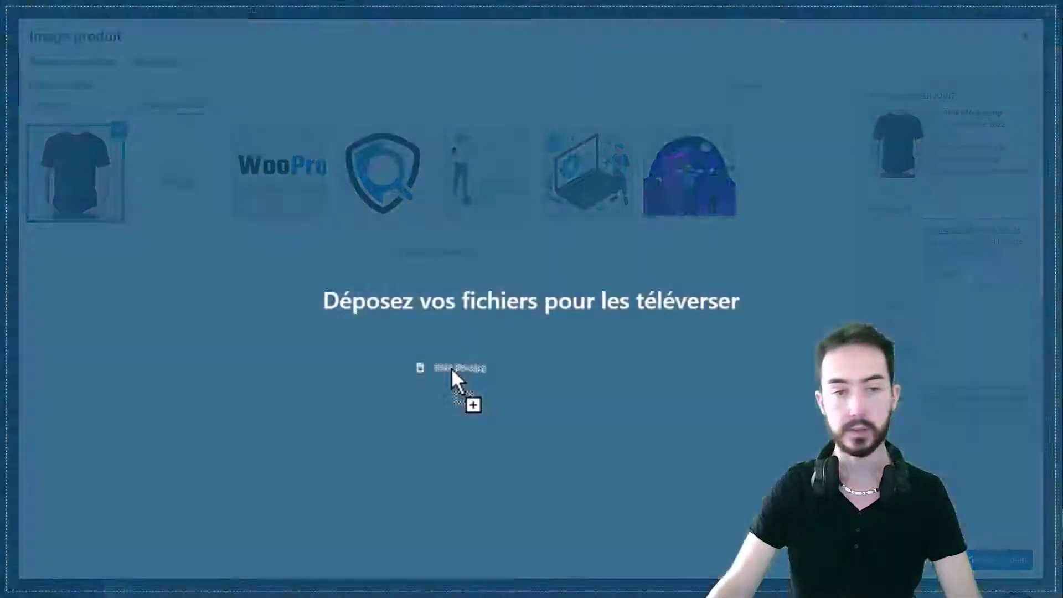
drag(451, 368, 428, 381)
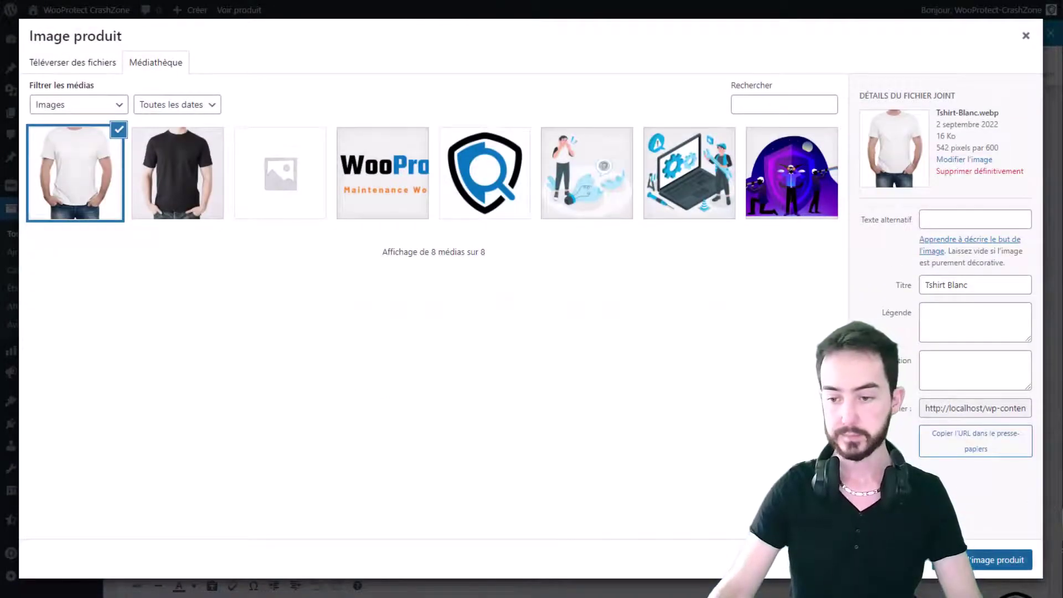
click(996, 560)
Replace the black T-shirt in the product gallery with the white T-shirt image and place it first
scroll(697, 271, down, 2)
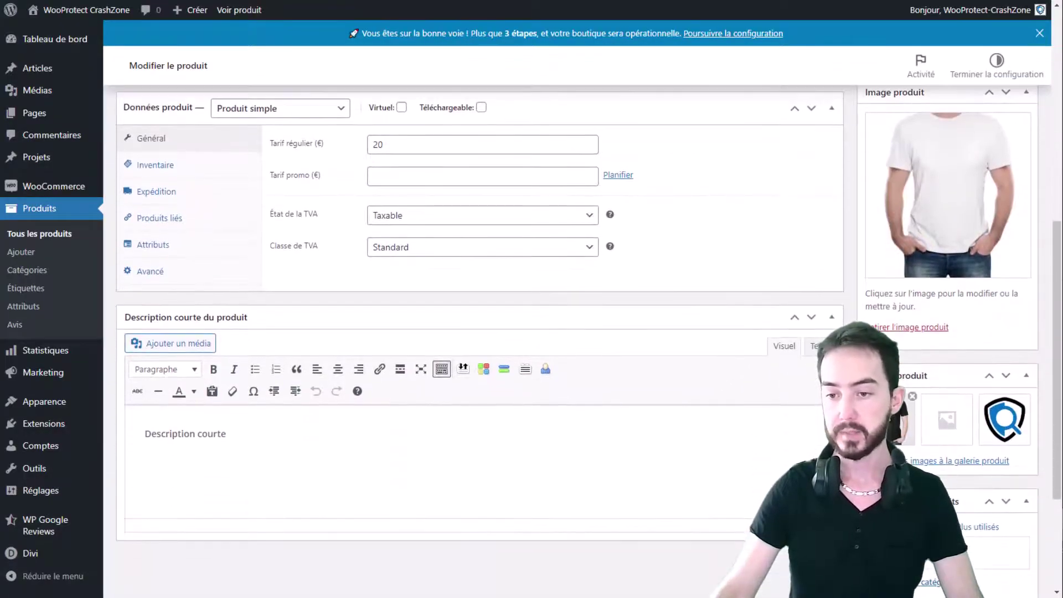
click(911, 398)
click(941, 460)
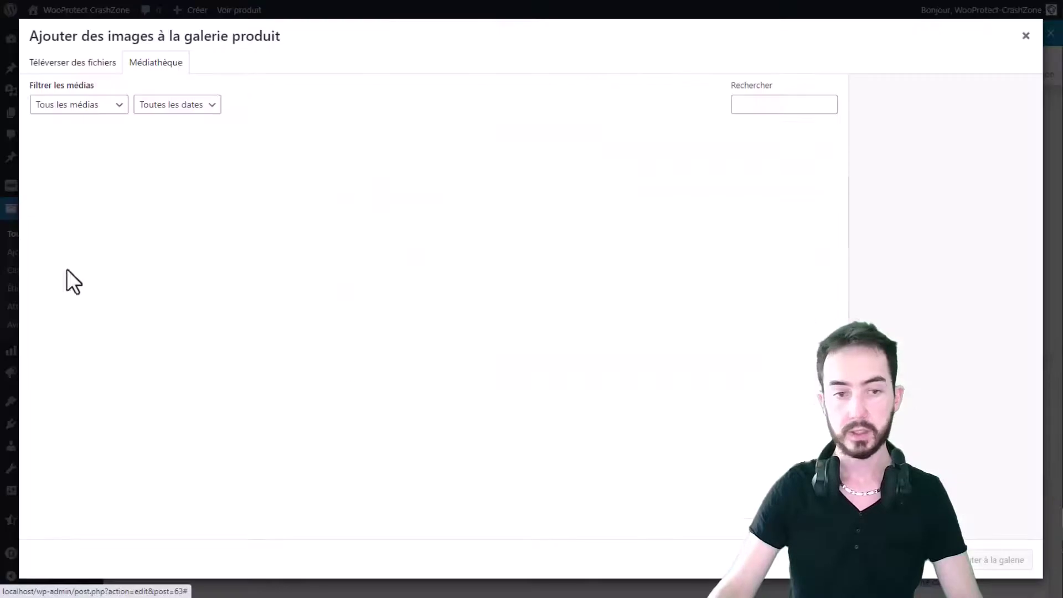
click(77, 178)
click(995, 561)
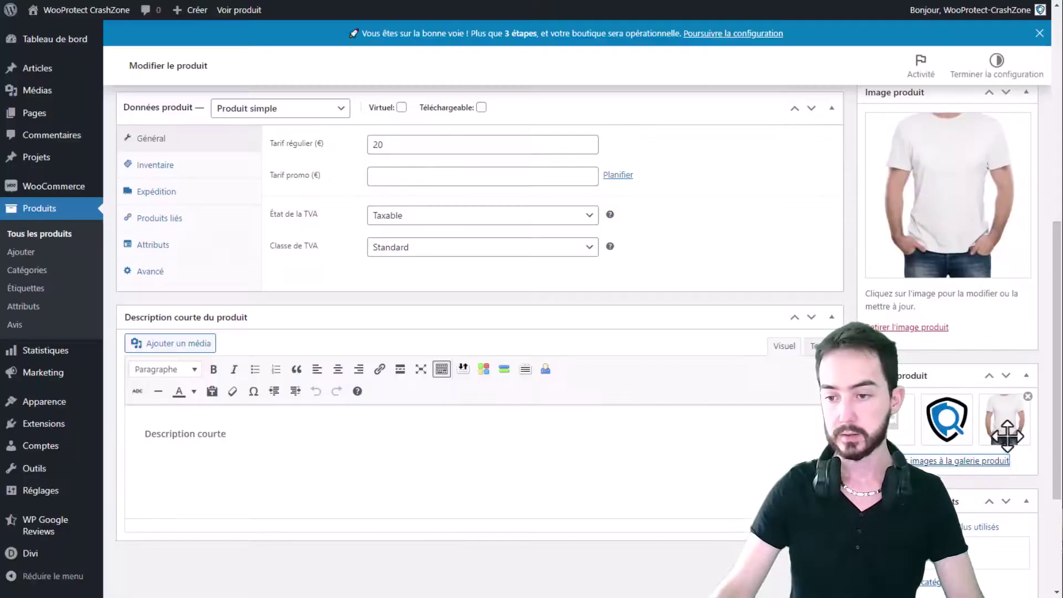
drag(933, 437, 891, 421)
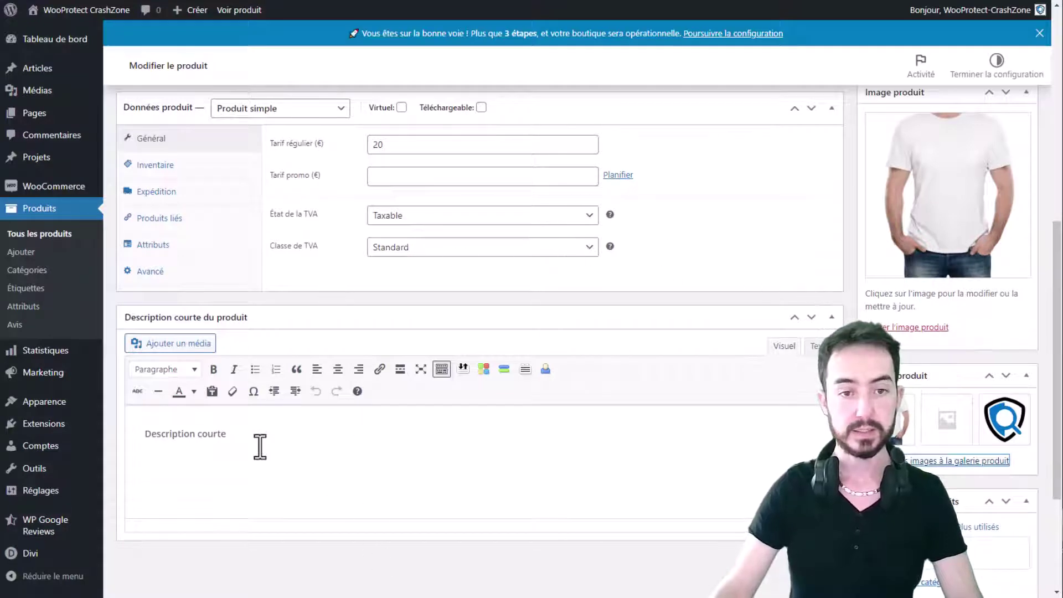
Change the product's SKU (UGS) in the inventory data to t-shirt-blanc
scroll(443, 408, up, 3)
click(153, 294)
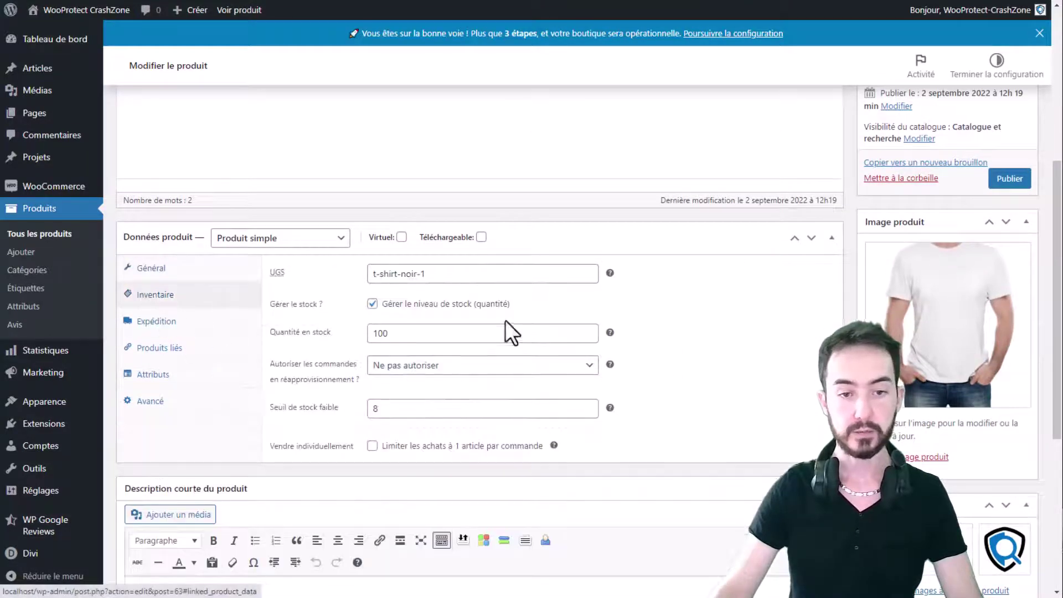
drag(421, 275, 398, 278)
text(blanc)
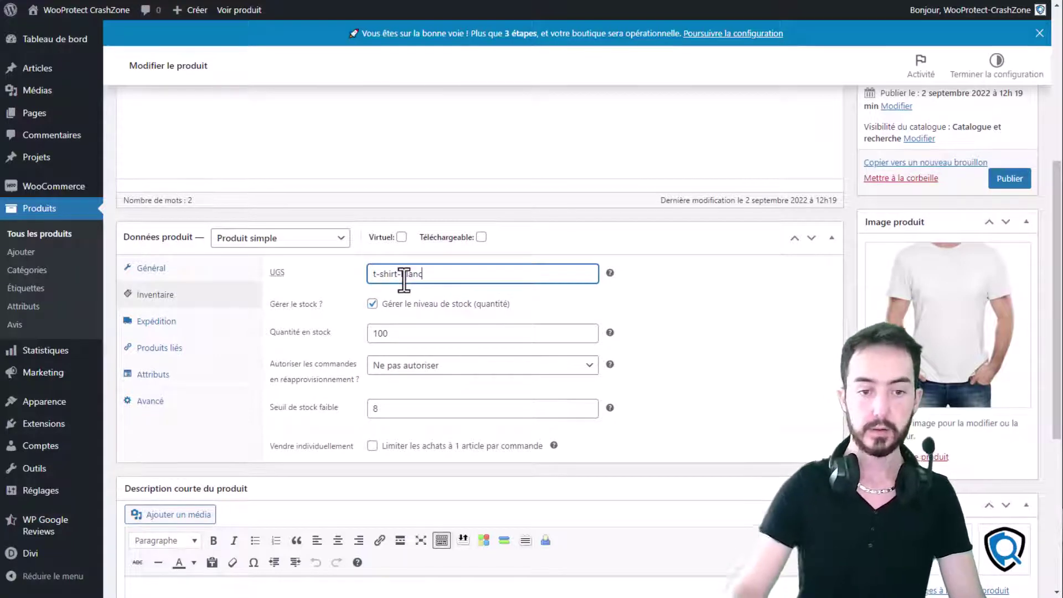
Check the product's shipping, linked products, attributes, advanced and general data
scroll(687, 420, down, 2)
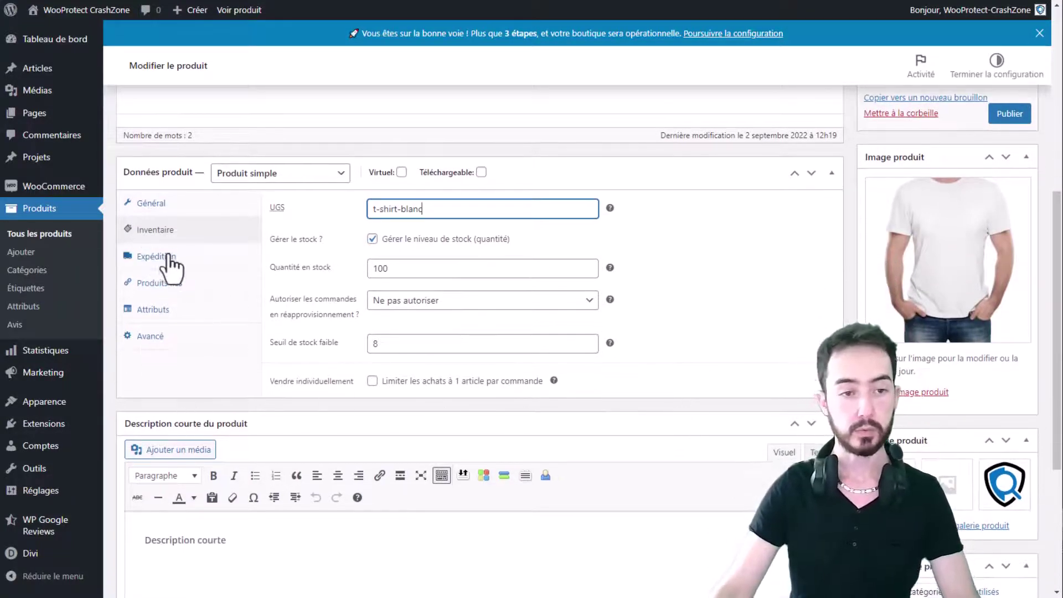
click(166, 257)
click(179, 283)
click(179, 310)
click(178, 334)
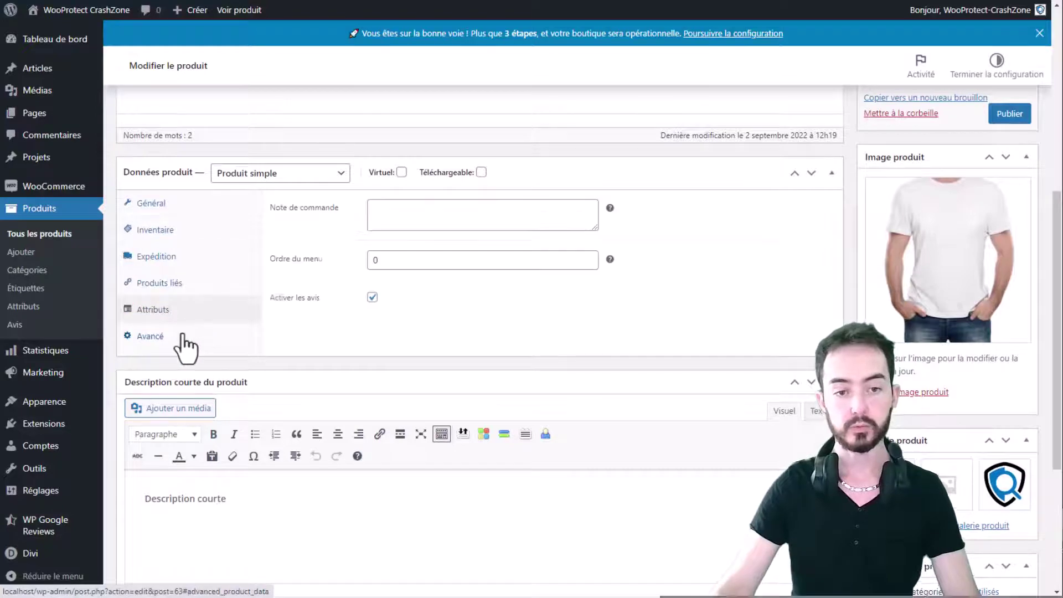
click(166, 204)
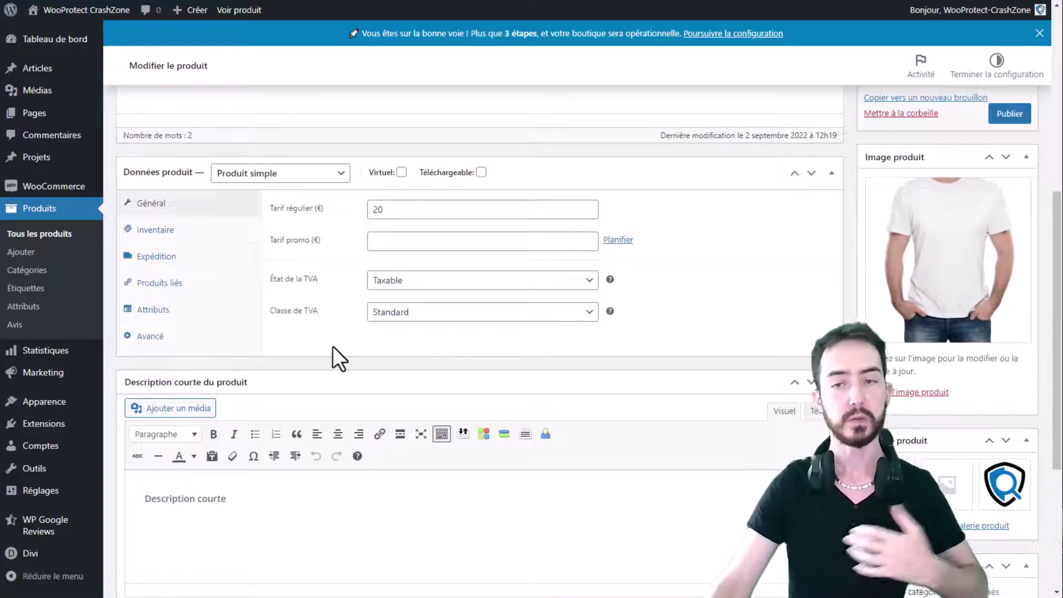
Publish the T-shirt Blanc product and open its storefront page
scroll(985, 320, up, 5)
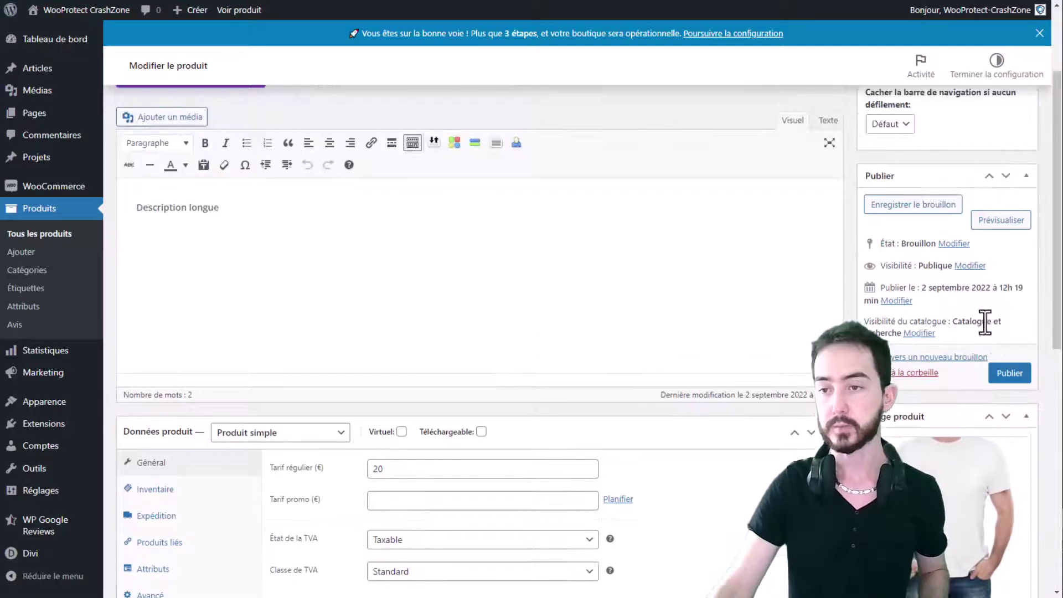
click(1008, 381)
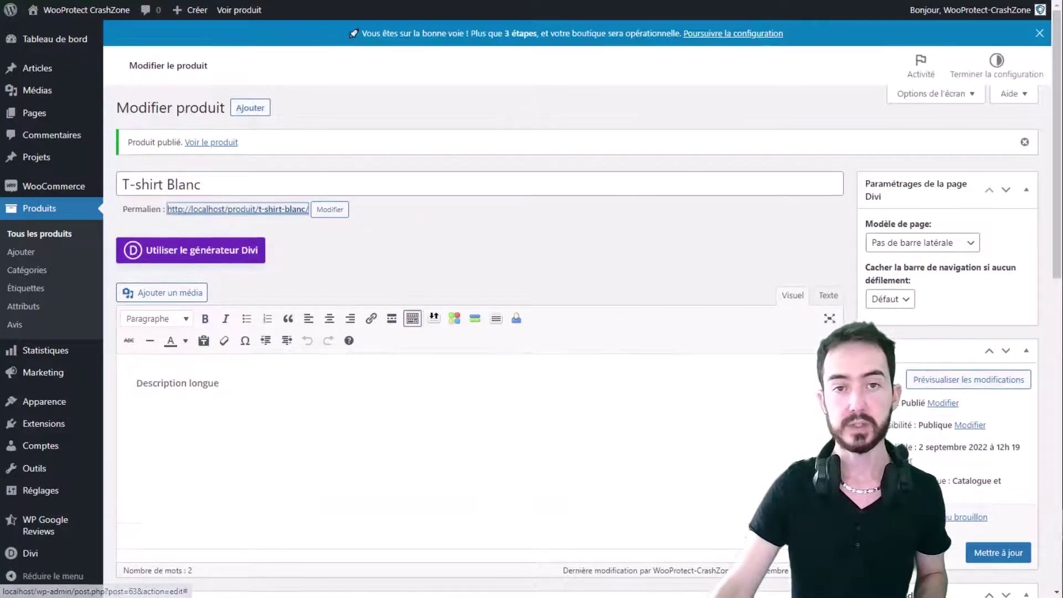
click(238, 209)
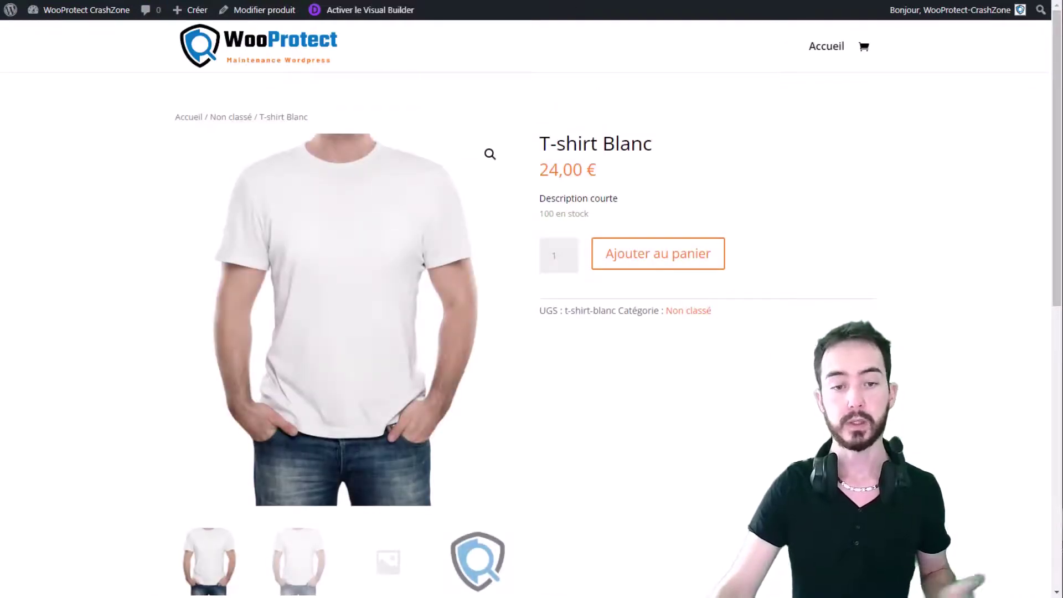
Browse the T-shirt Blanc storefront gallery through to the shield logo and look over the product's title and details
scroll(247, 277, down, 3)
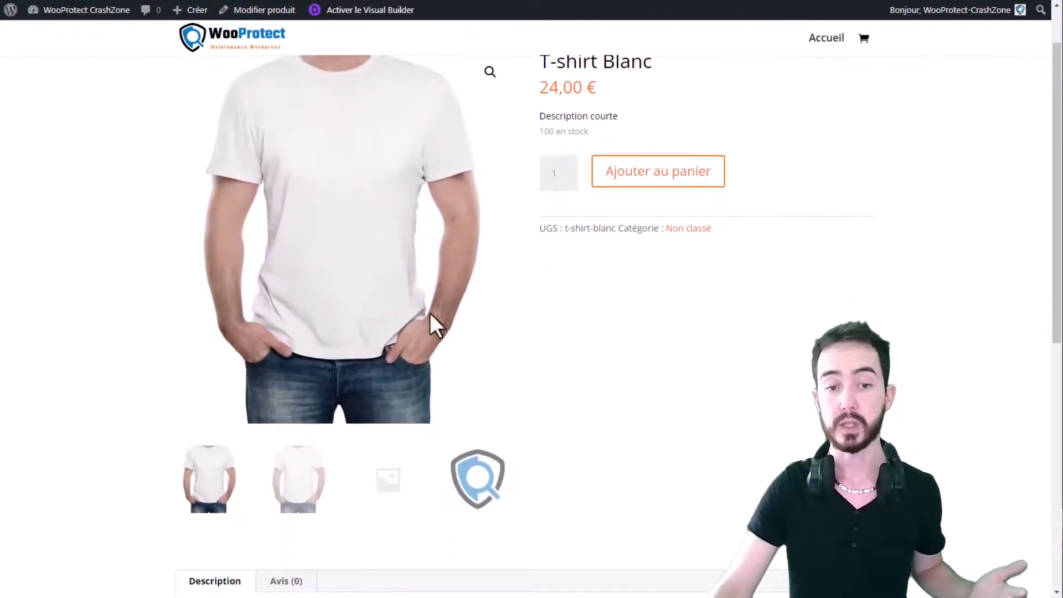
click(318, 415)
click(394, 423)
click(487, 426)
scroll(659, 366, up, 3)
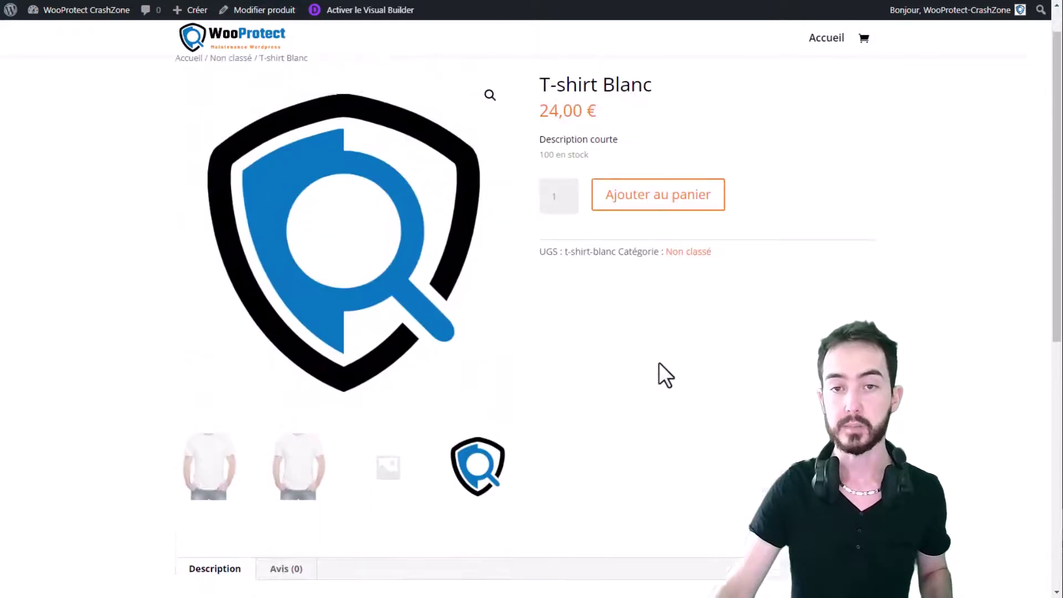
drag(849, 186, 564, 143)
click(675, 148)
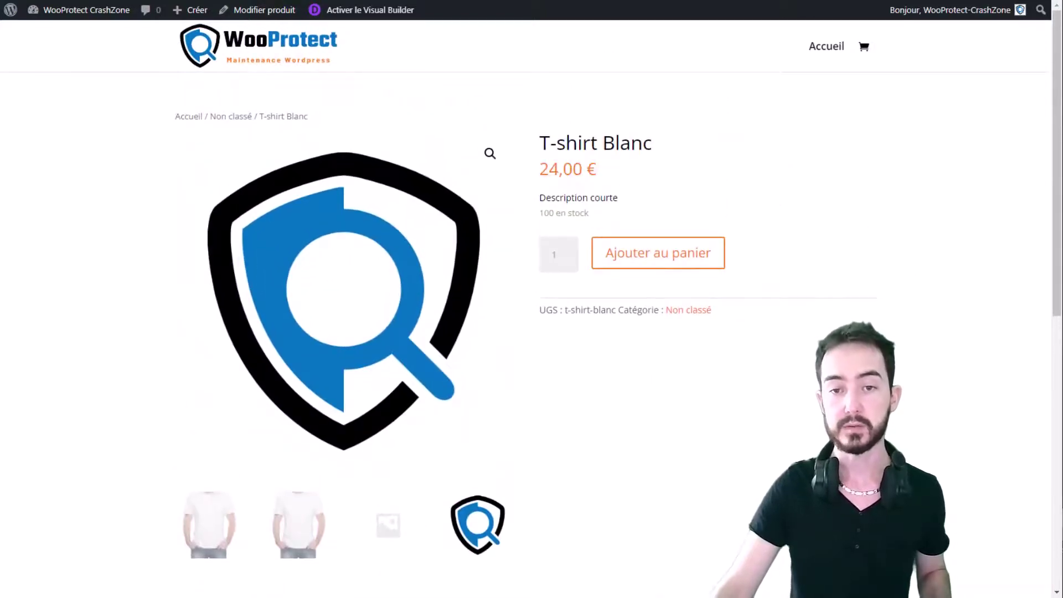
Open T-shirt Noir from the similar products on the T-shirt Blanc page and examine its own similar products section
scroll(798, 446, down, 8)
scroll(798, 453, down, 3)
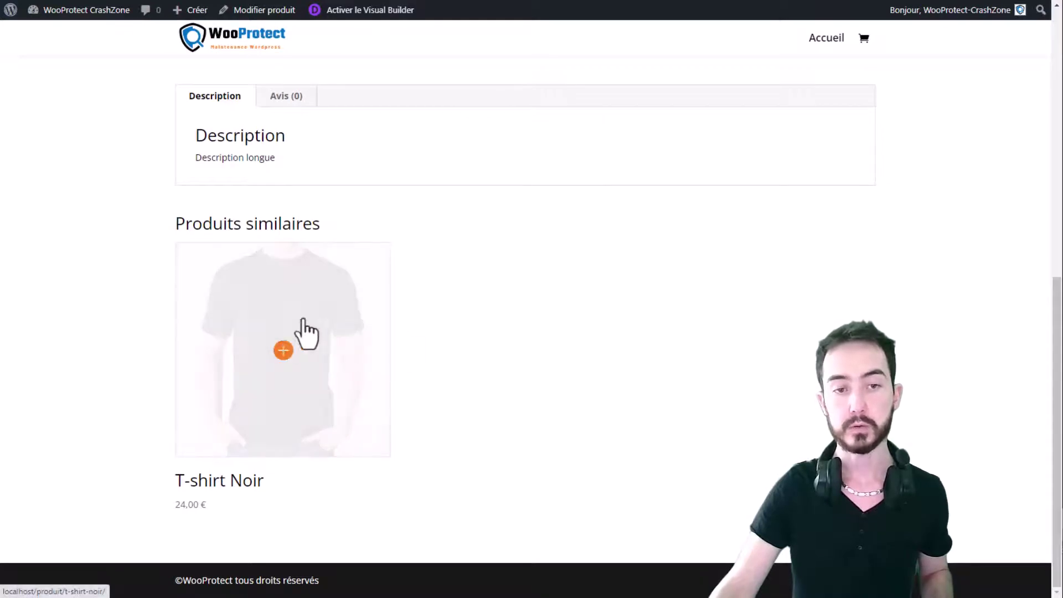
click(333, 316)
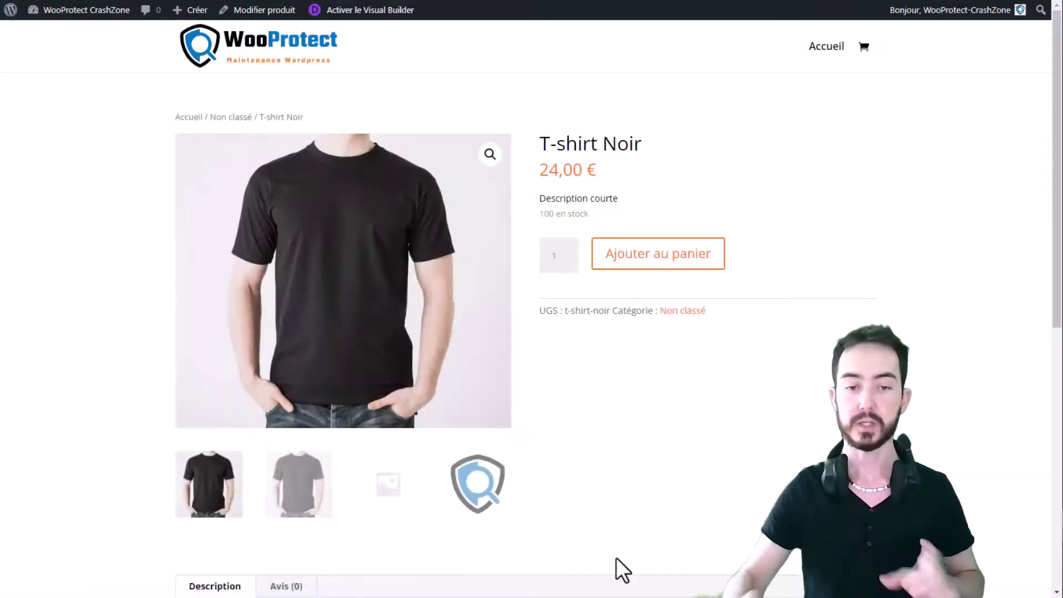
scroll(678, 498, down, 10)
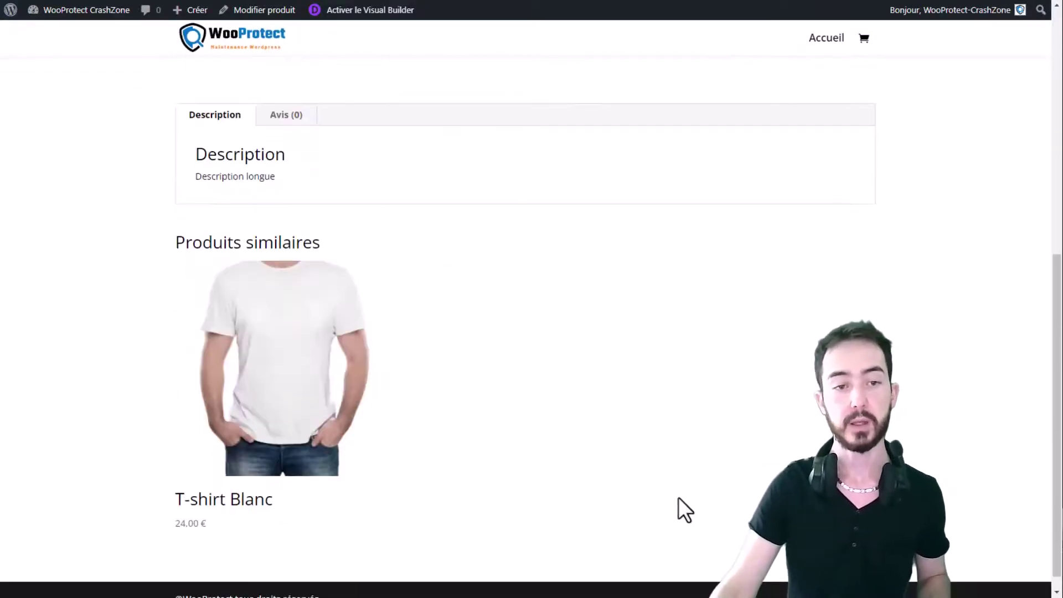
scroll(679, 497, up, 2)
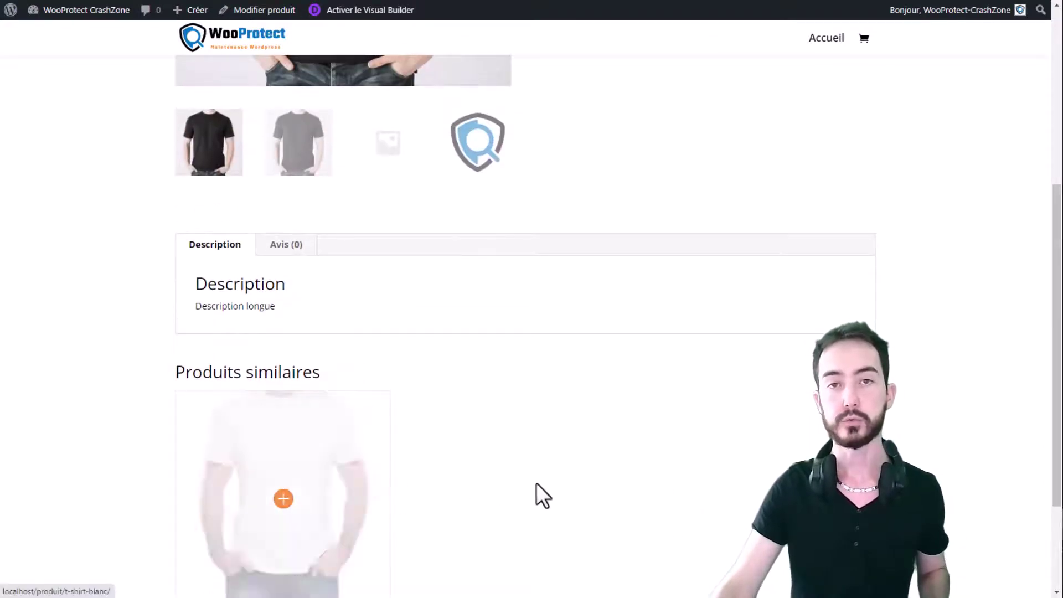
scroll(556, 496, up, 1)
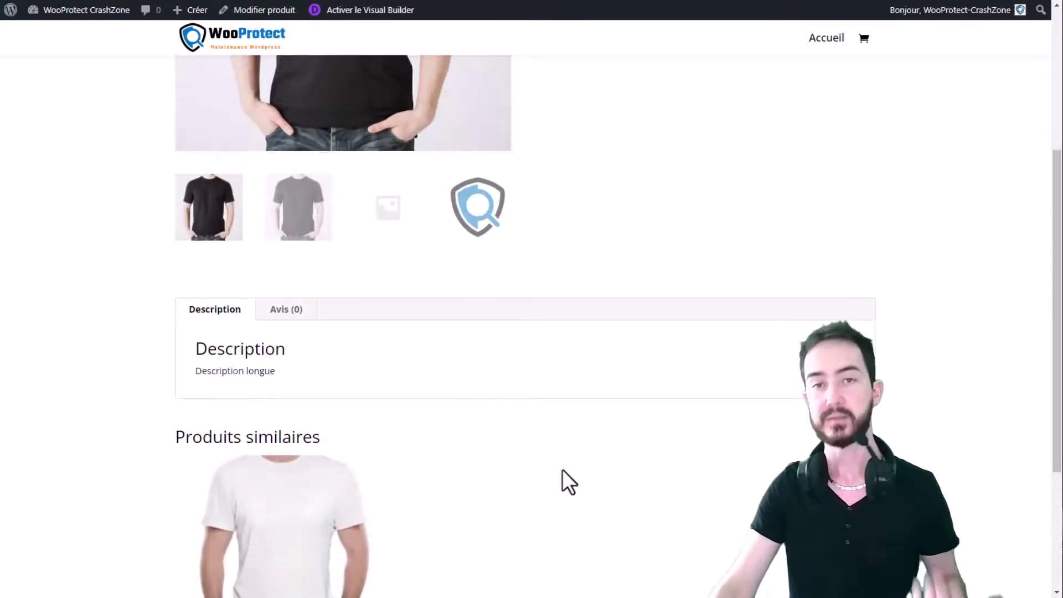
scroll(564, 476, up, 4)
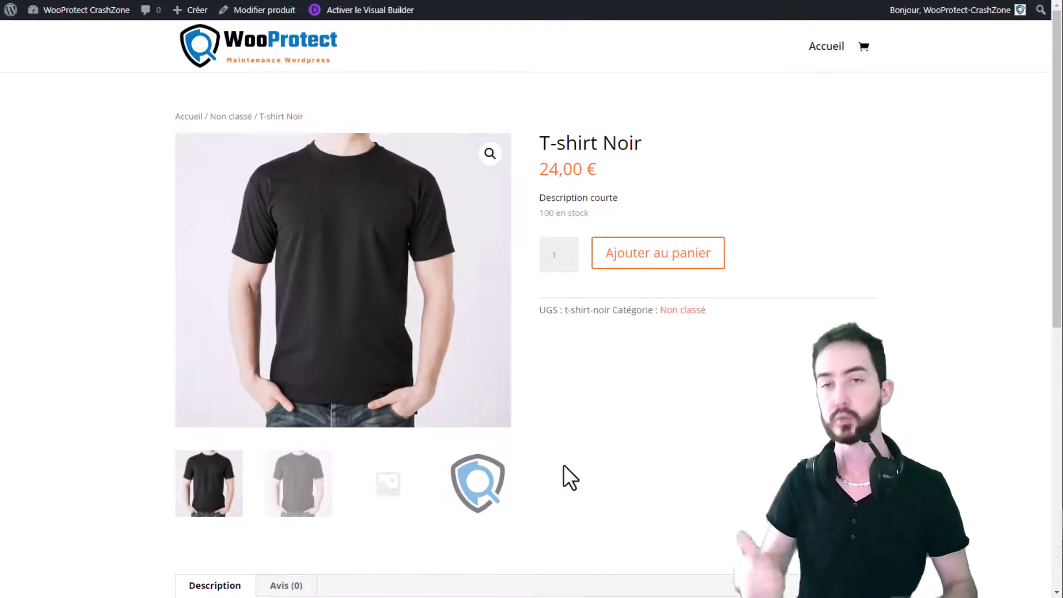